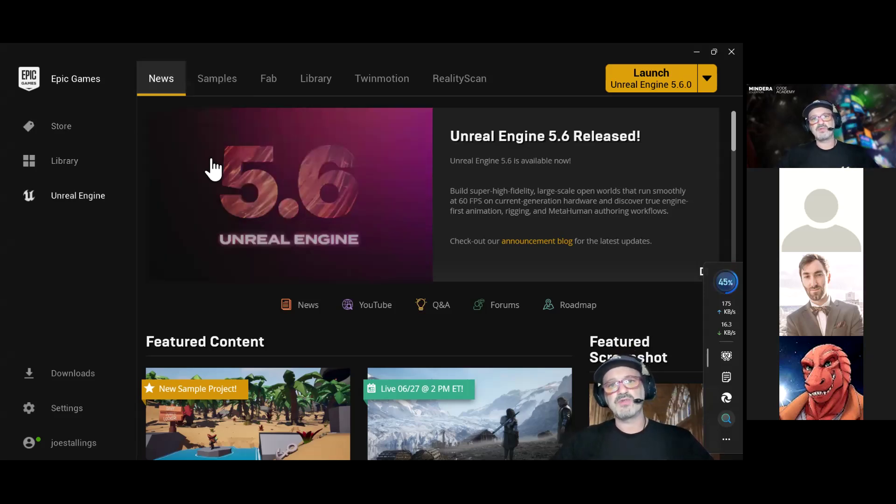
Open the Unreal Engine library and look through the engine versions, My Projects and the Fab Library section
left_click(320, 84)
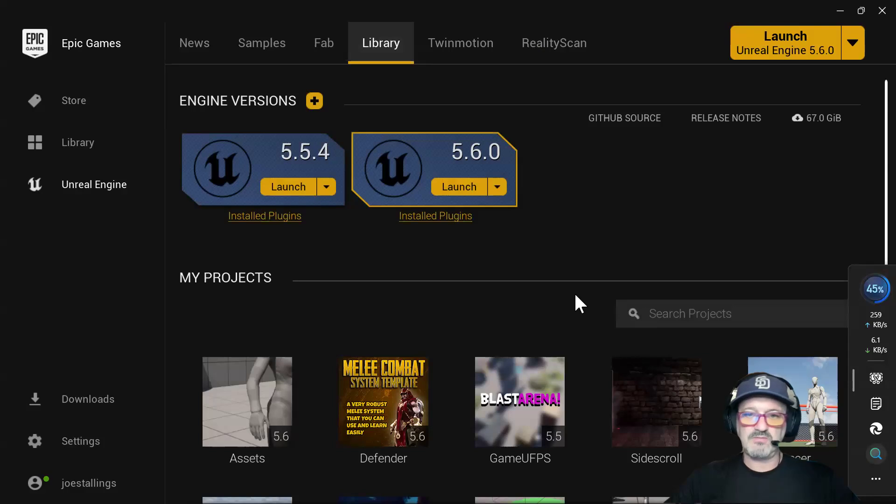
scroll(479, 289, "down", 2)
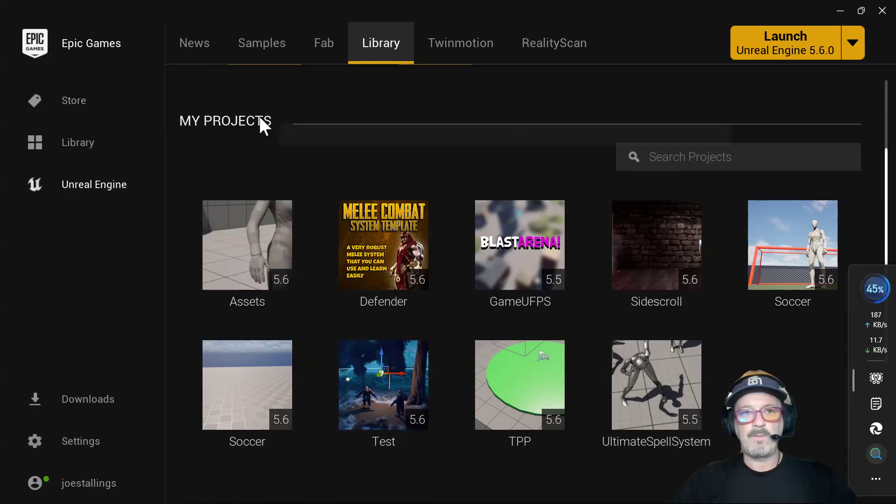
scroll(290, 140, "up", 1)
scroll(317, 147, "down", 1)
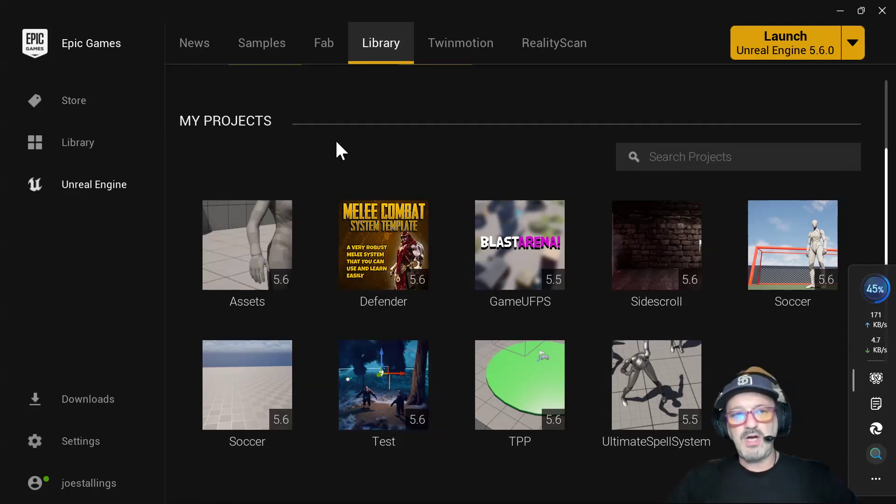
scroll(334, 133, "down", 6)
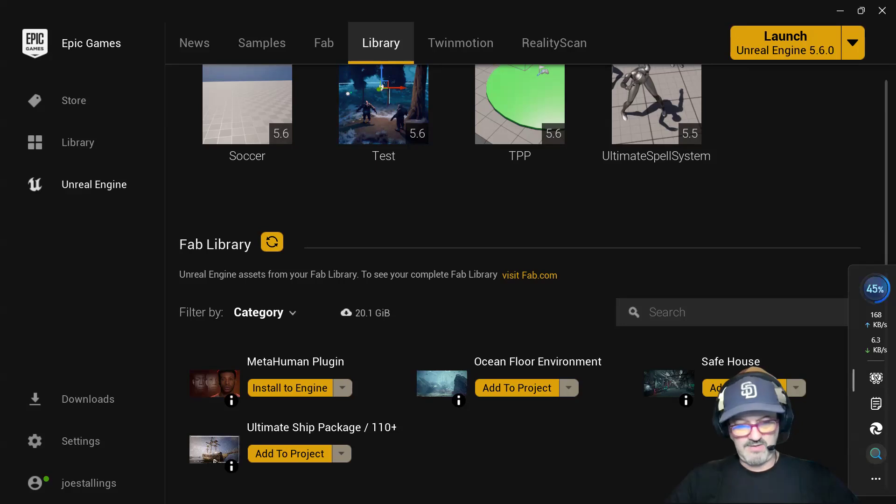
key("super")
key("super")
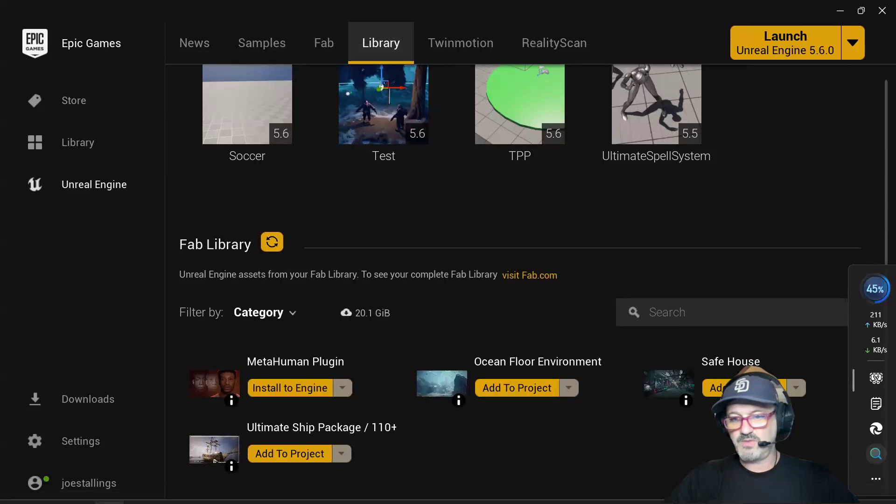
left_click(732, 488)
right_click(679, 414)
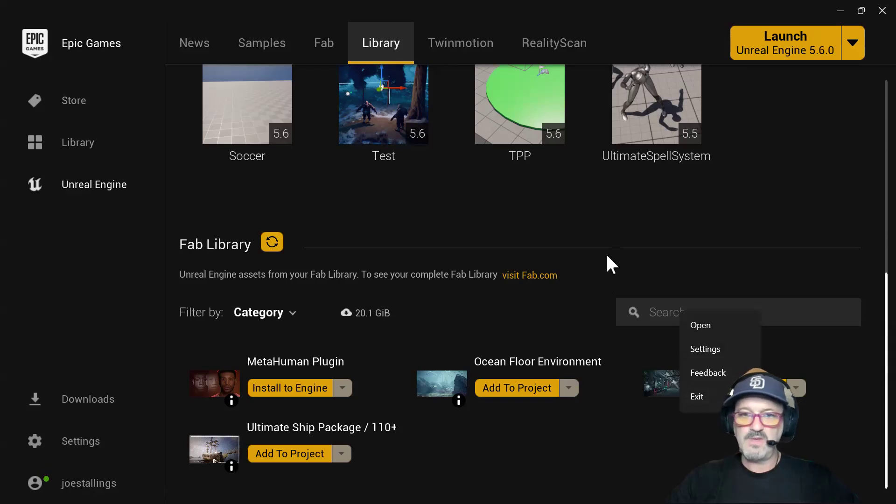
left_click(605, 236)
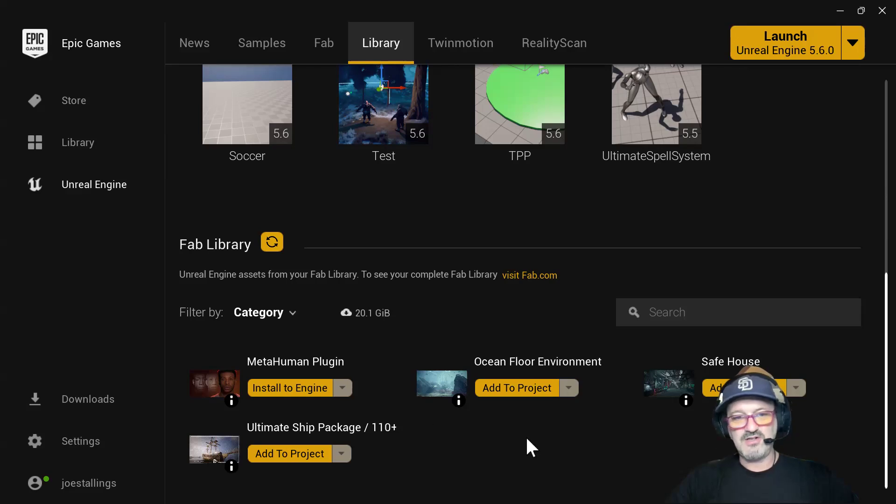
Set the Fab Library category filter to All and close the category list
left_click(289, 309)
scroll(305, 157, "down", 2)
scroll(303, 215, "down", 3)
scroll(310, 186, "up", 4)
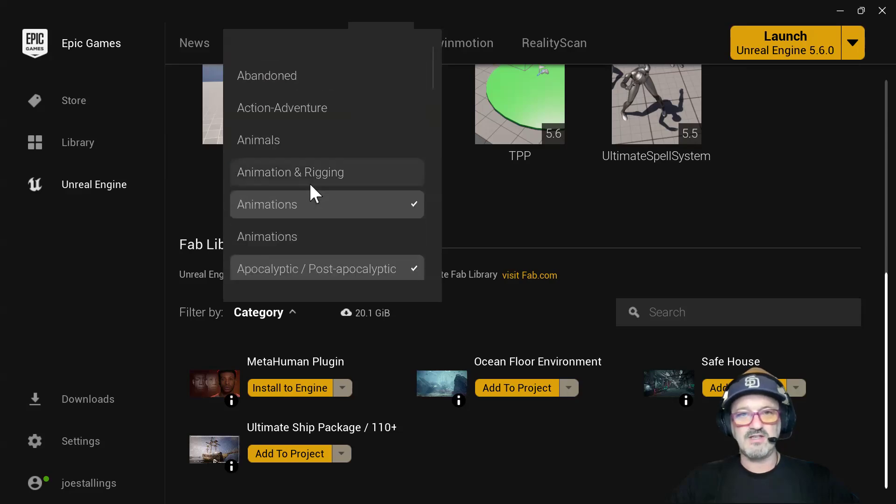
scroll(309, 182, "up", 3)
left_click(286, 178)
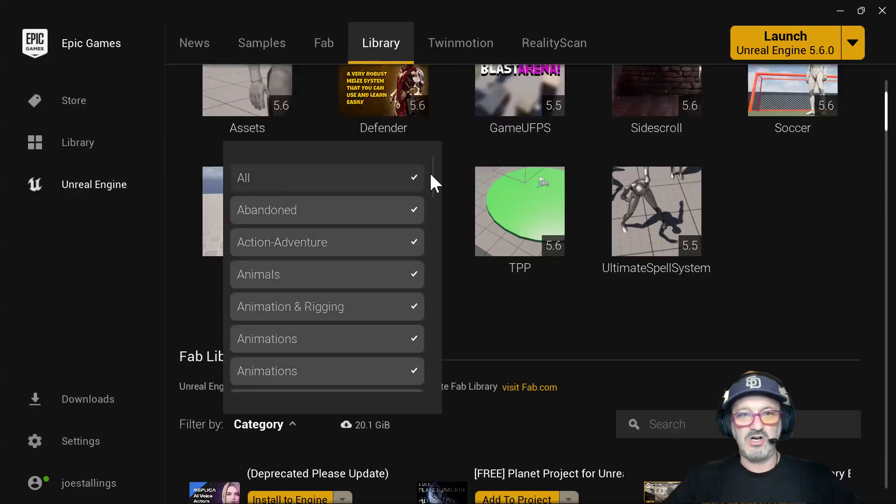
left_click(769, 308)
Browse the owned assets in the Fab Library and open the Fab listing of Automotive Winter Scene
scroll(681, 287, "down", 2)
scroll(515, 212, "down", 5)
scroll(436, 192, "down", 4)
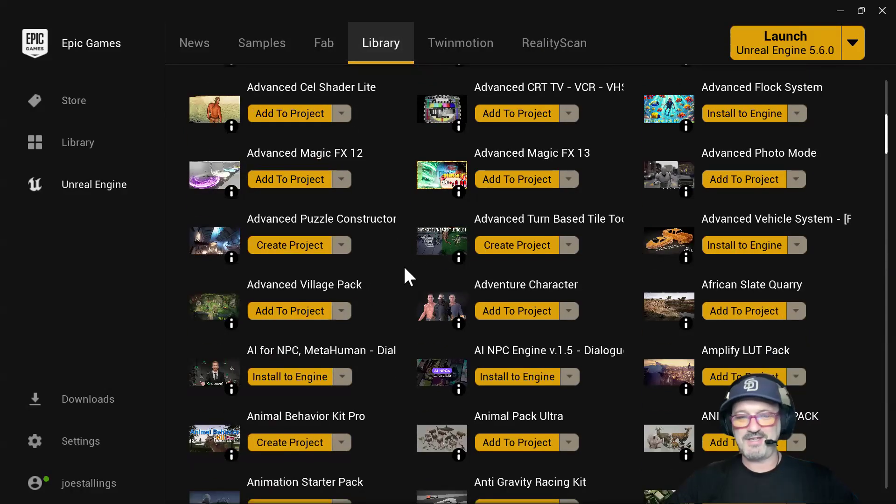
scroll(401, 264, "down", 1)
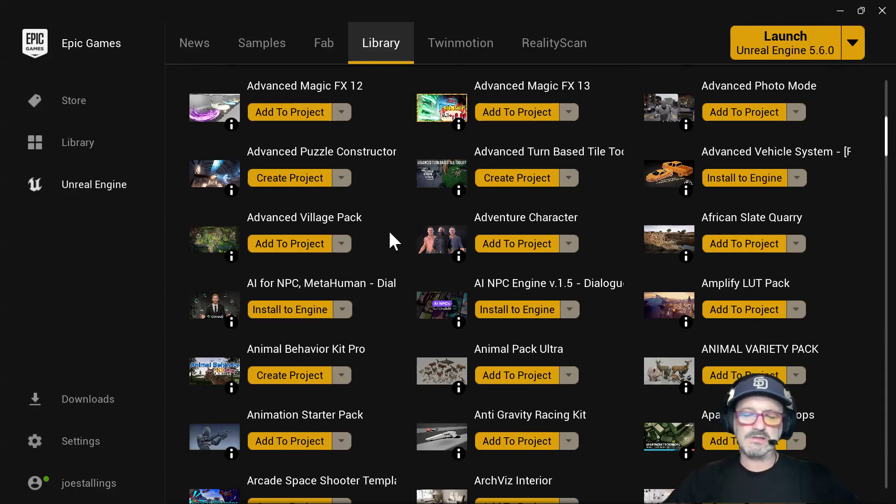
scroll(381, 229, "down", 2)
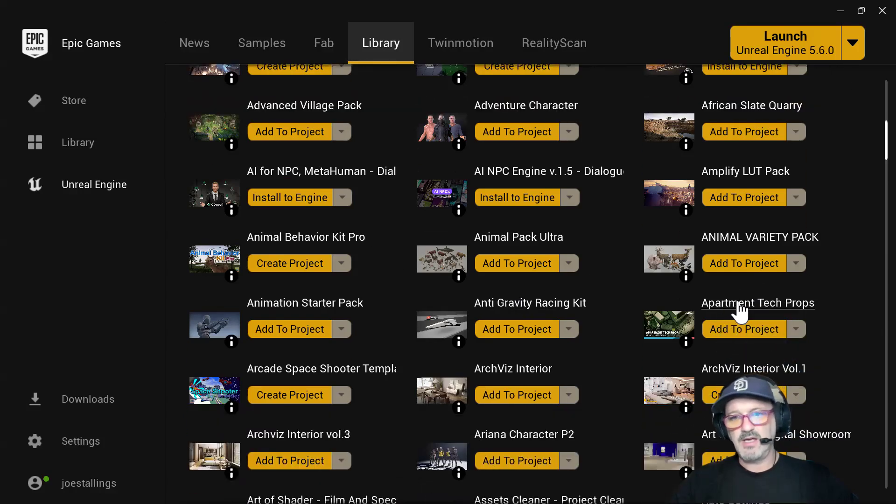
scroll(628, 252, "down", 6)
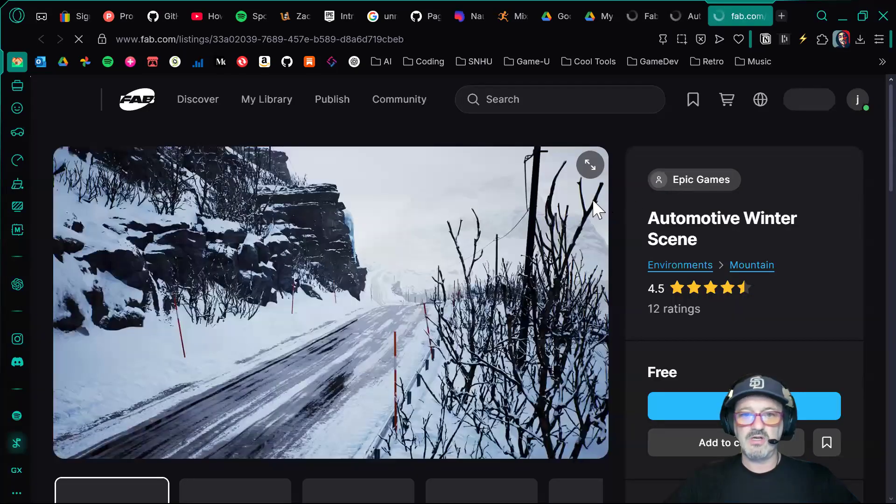
Look through the preview images on the Automotive Winter Scene listing
scroll(598, 210, "down", 5)
left_click(260, 250)
scroll(621, 219, "up", 4)
left_click(406, 429)
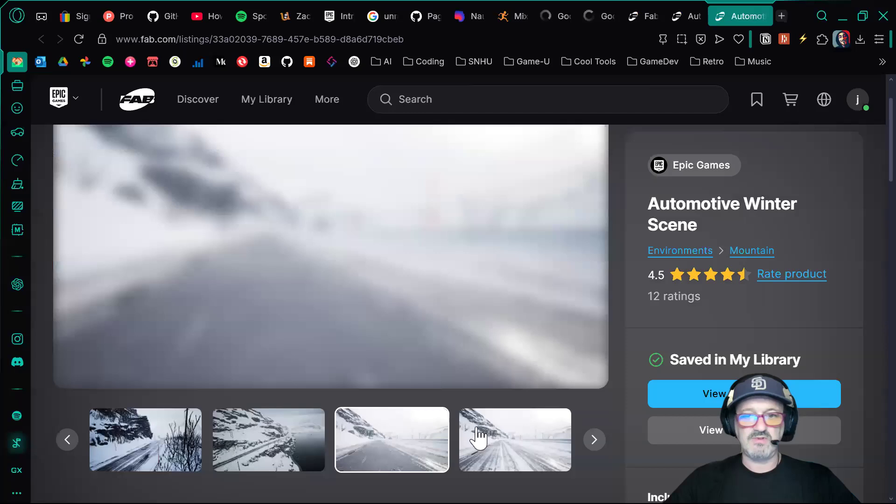
left_click(524, 435)
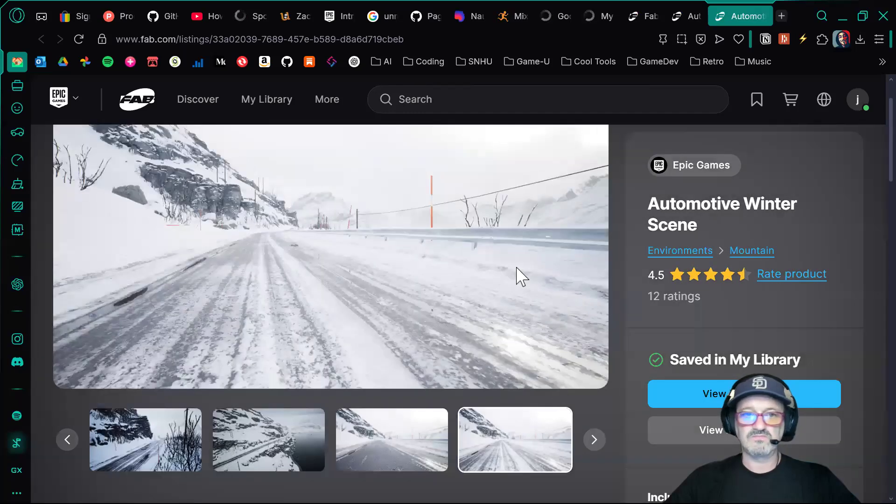
scroll(514, 276, "down", 2)
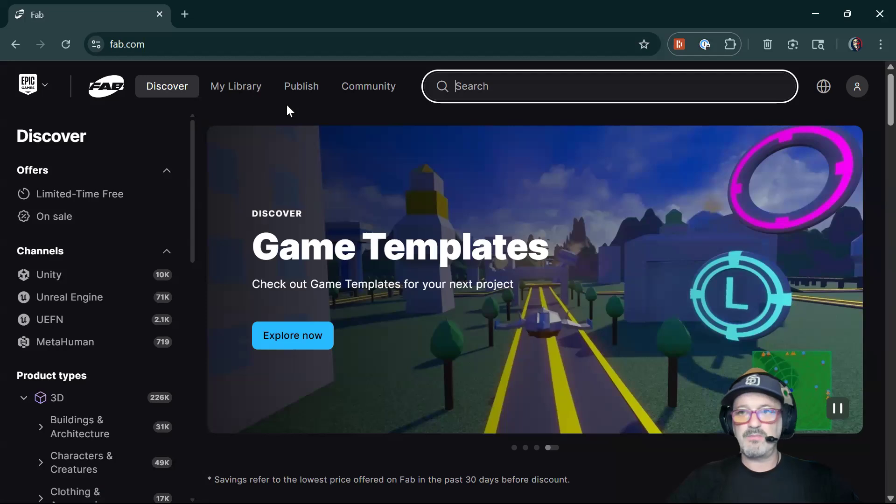
Go from the Fab home page to the Limited-Time Free offers and open the Sci-Fi Dog listing
scroll(360, 140, "down", 3)
scroll(406, 169, "up", 3)
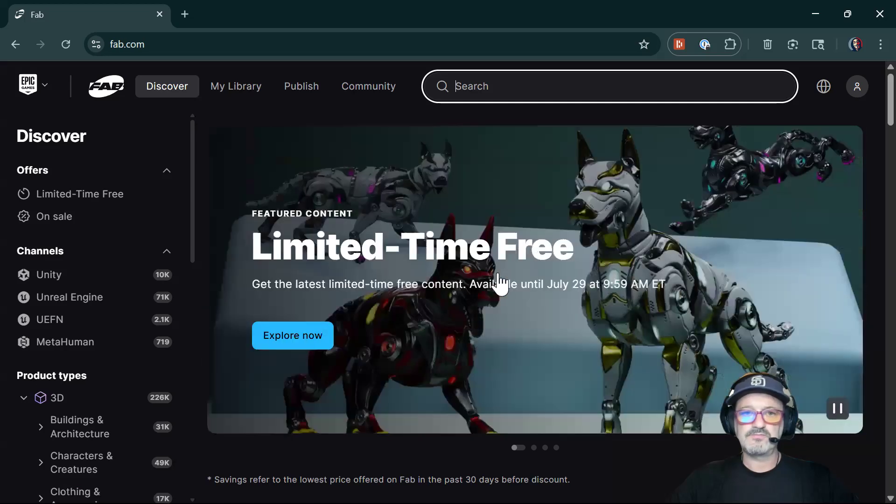
left_click(385, 245)
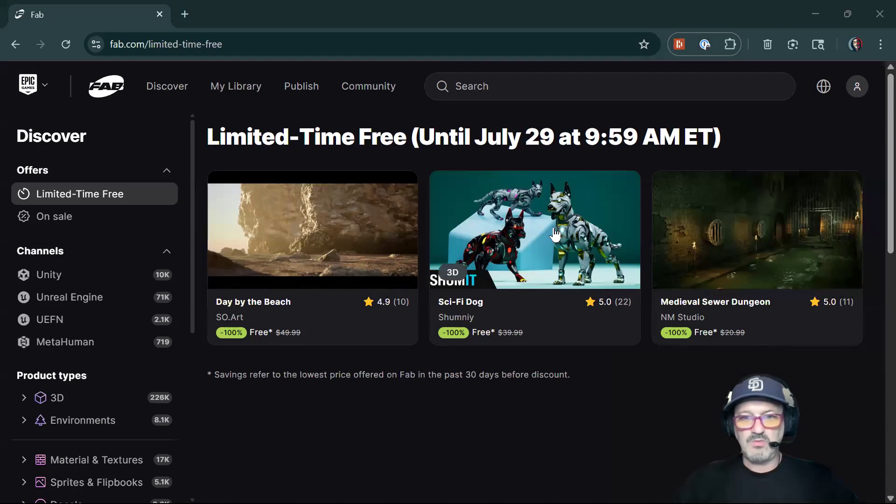
left_click(518, 225)
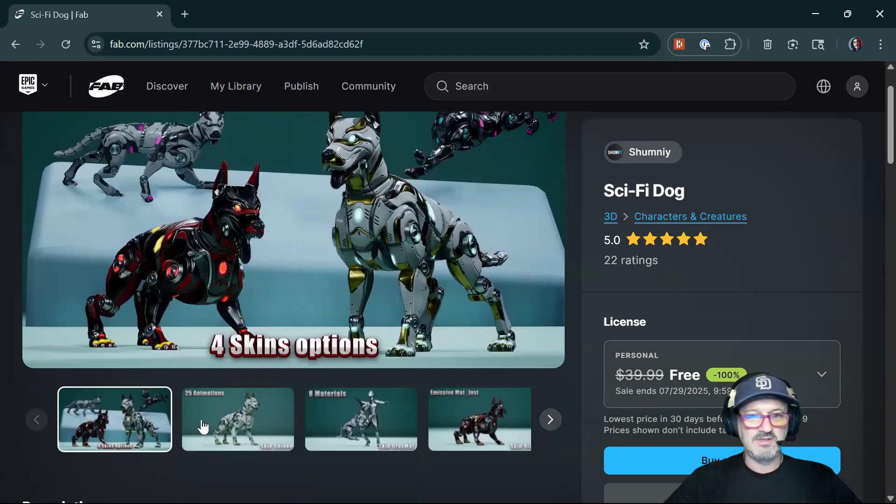
Examine the Sci-Fi Dog listing's description and its 25 Animations and 8 Materials preview images
scroll(404, 217, "down", 3)
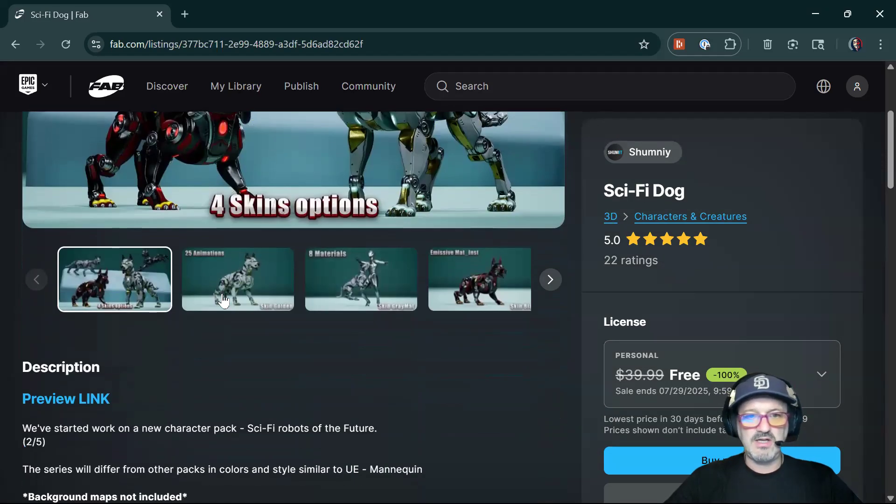
scroll(259, 264, "up", 3)
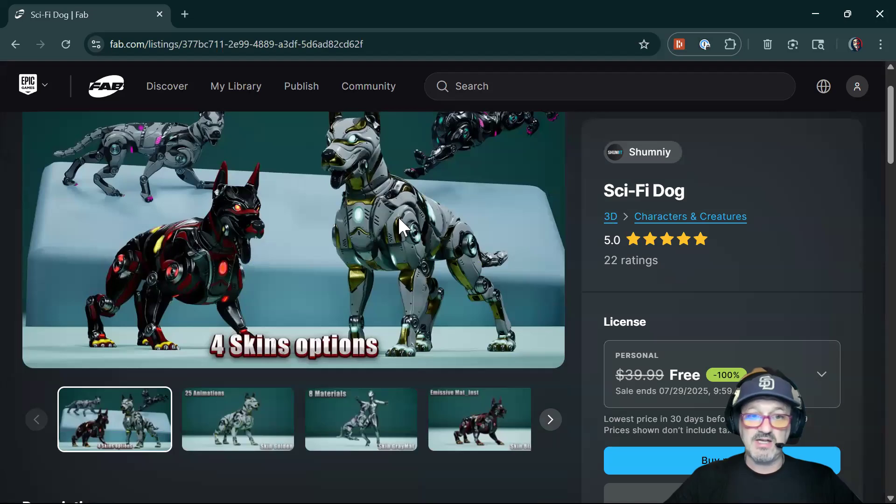
left_click(239, 422)
scroll(390, 210, "up", 2)
scroll(391, 211, "down", 3)
scroll(391, 212, "down", 3)
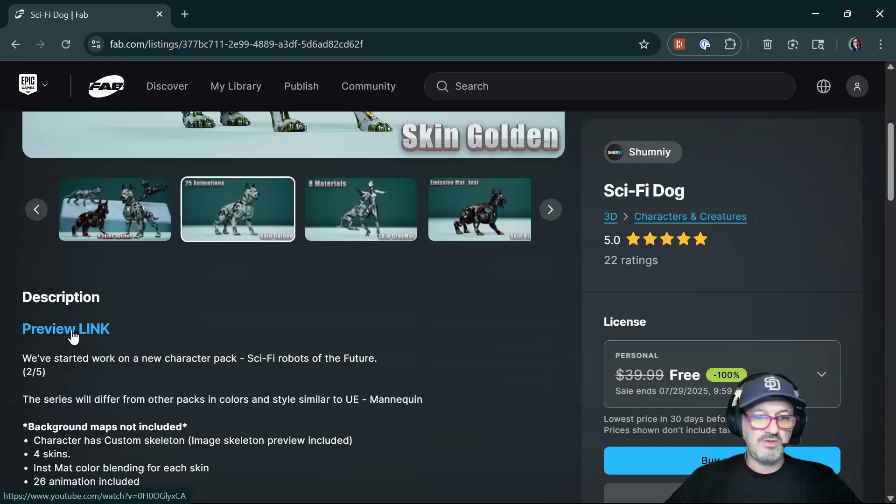
scroll(408, 306, "down", 3)
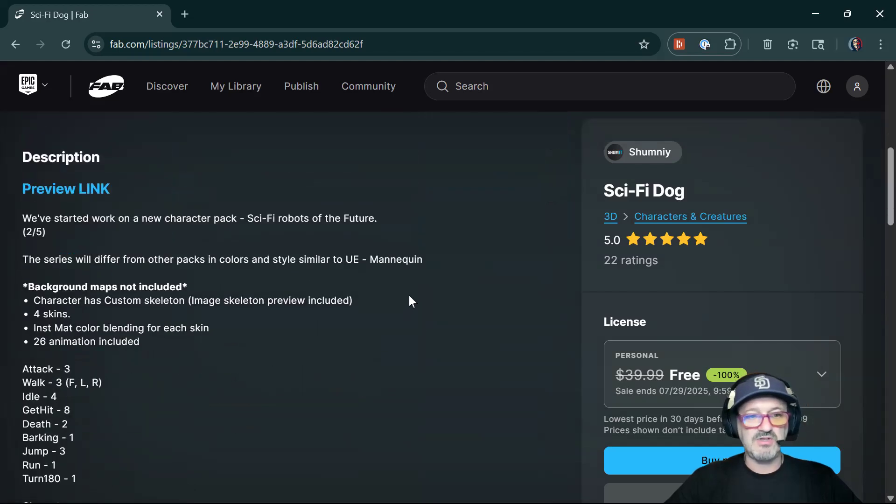
scroll(410, 300, "up", 6)
left_click(357, 354)
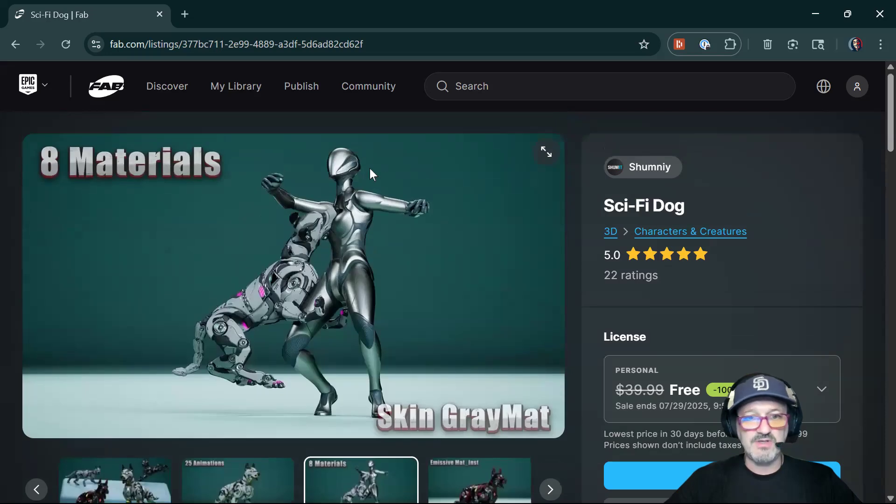
scroll(472, 183, "down", 6)
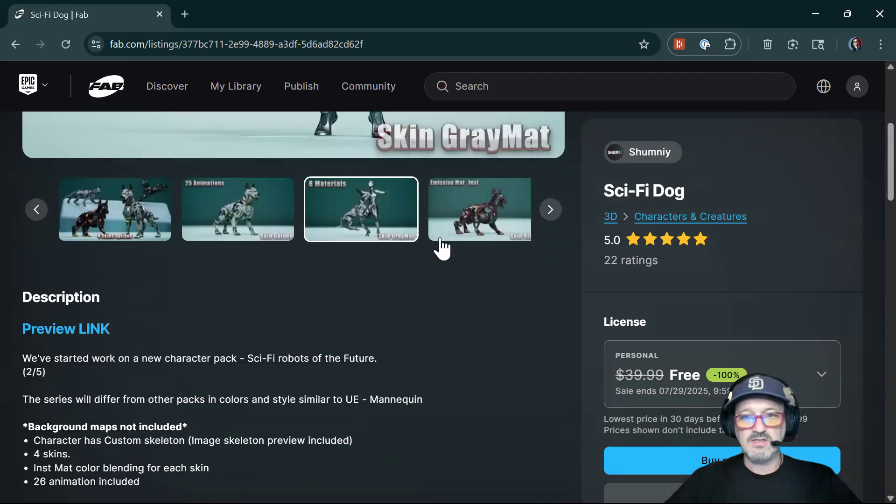
Return to the Fab home page, open the Limited-Time Free offers in a new tab and view the Day by the Beach listing
left_click(15, 44)
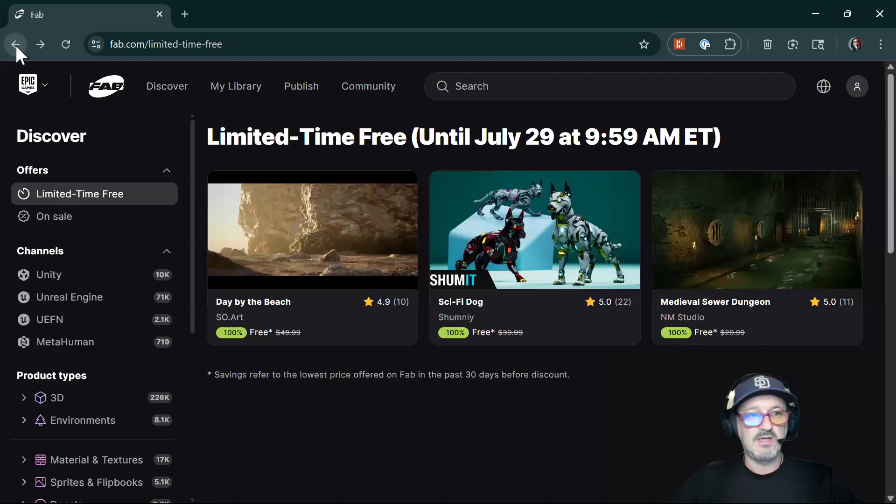
left_click(14, 43)
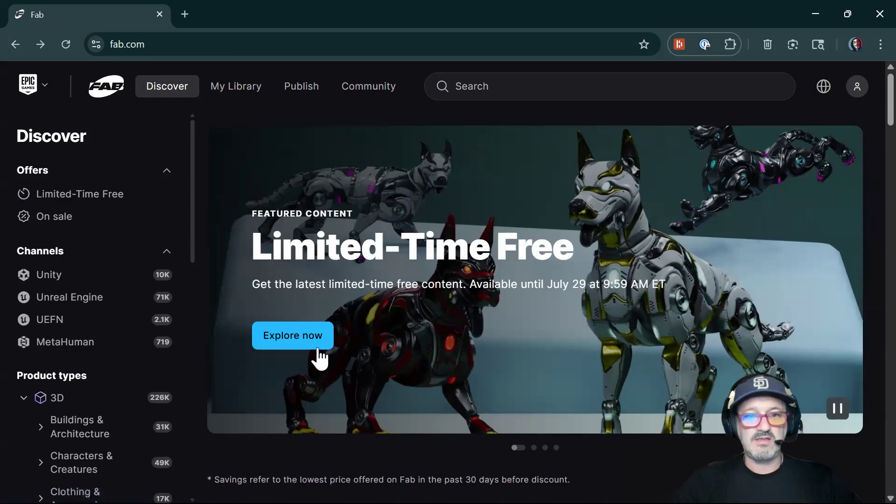
left_click(306, 342)
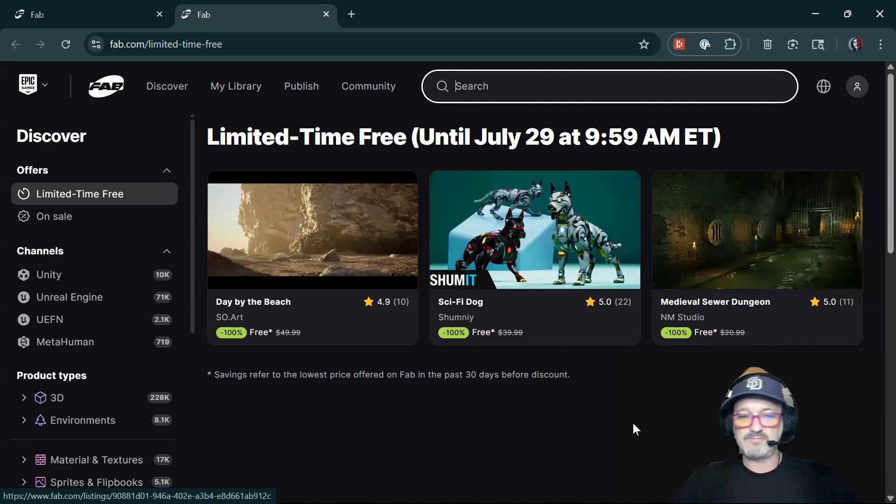
left_click(322, 240)
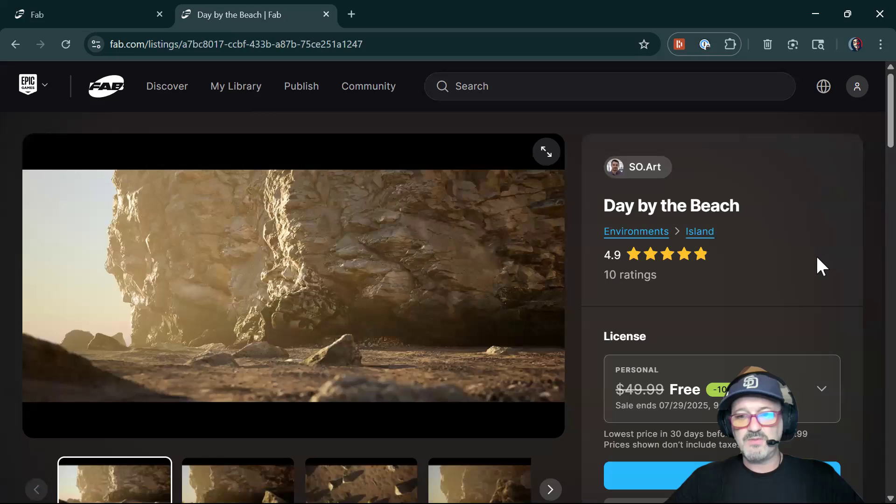
Read the Day by the Beach listing's description, technical details and supported Unreal Engine versions
scroll(815, 259, "down", 6)
scroll(555, 270, "up", 5)
scroll(380, 216, "up", 2)
scroll(507, 227, "down", 10)
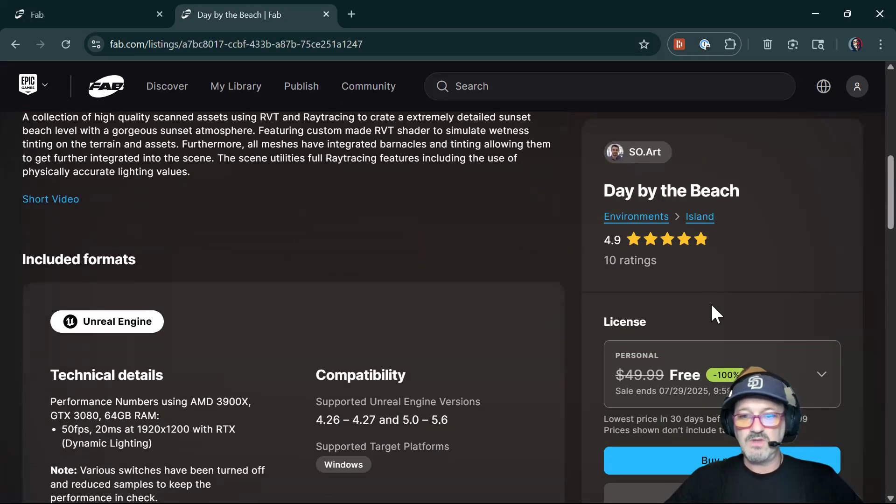
scroll(711, 307, "down", 2)
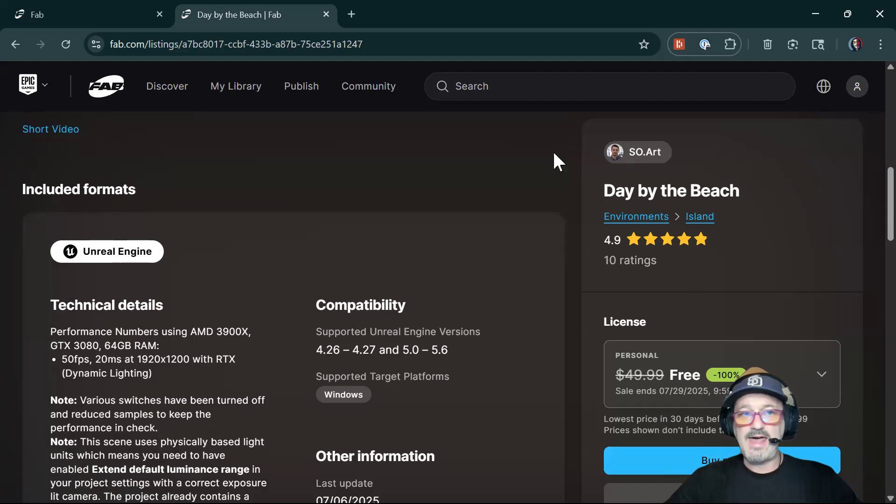
Switch back to the Epic Games Launcher and browse the Fab Library's assets from the start of the list
key("alt+Tab")
key("alt+Tab")
key("alt+Tab")
scroll(436, 192, "up", 3)
scroll(437, 194, "up", 15)
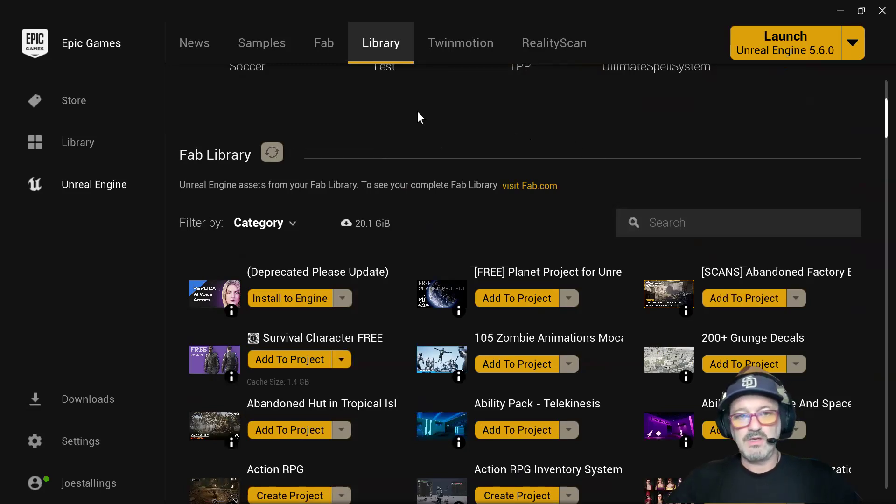
scroll(538, 141, "down", 9)
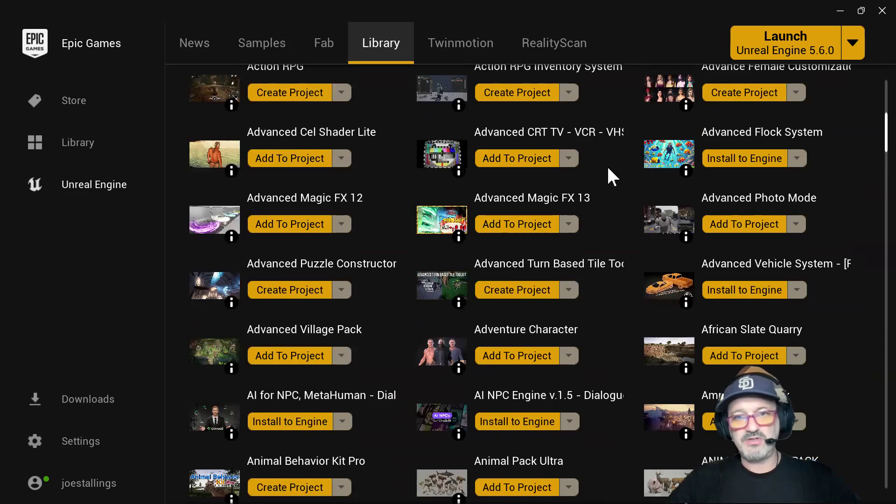
scroll(595, 163, "up", 1)
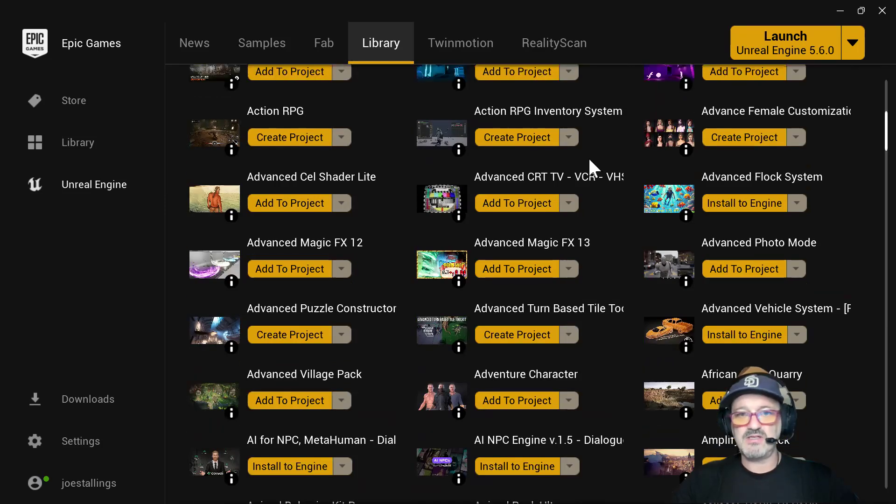
scroll(590, 163, "down", 5)
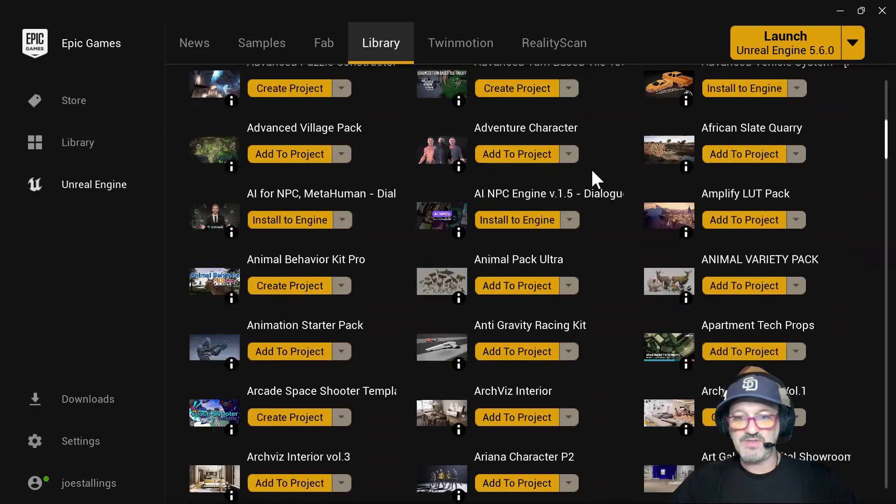
Browse the Fab Library's assets and search the Fab Library for "shooter"
scroll(591, 172, "down", 7)
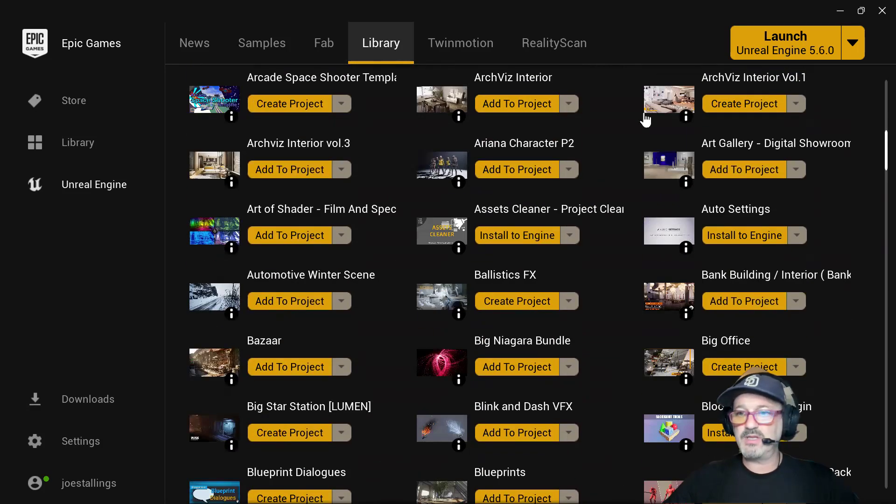
scroll(766, 124, "up", 15)
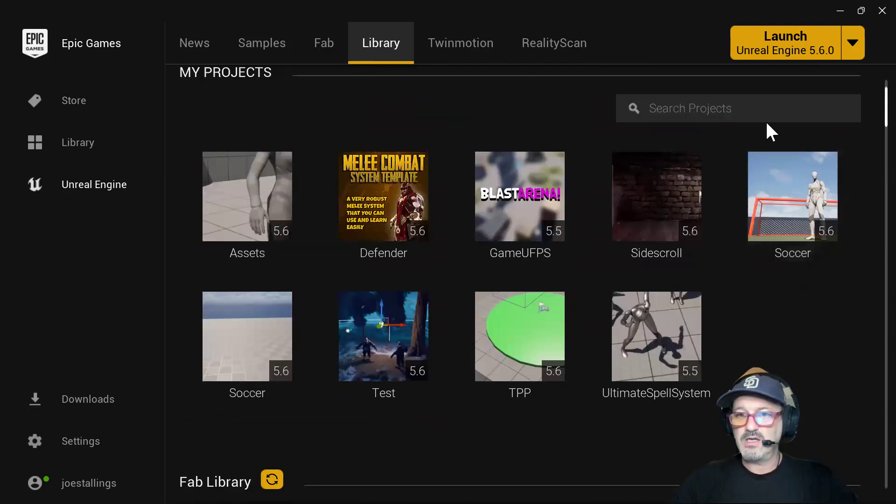
scroll(783, 269, "down", 5)
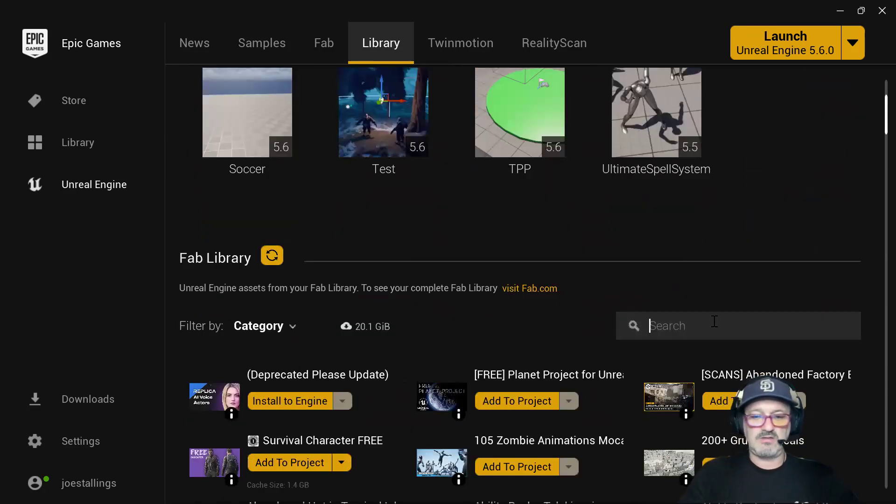
type("shooter")
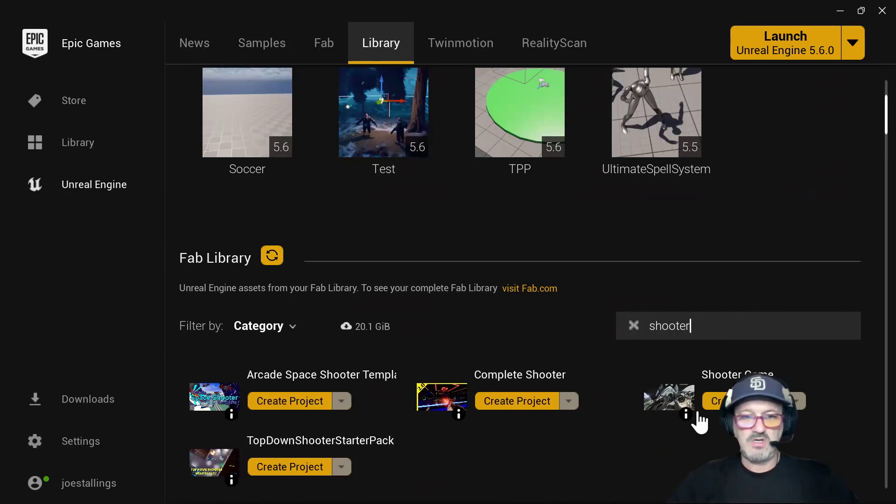
Open the Complete Shooter listing on Fab and view its preview images, including Tracking the Enemy, Grenades, Interaction System and End of Round
left_click(519, 376)
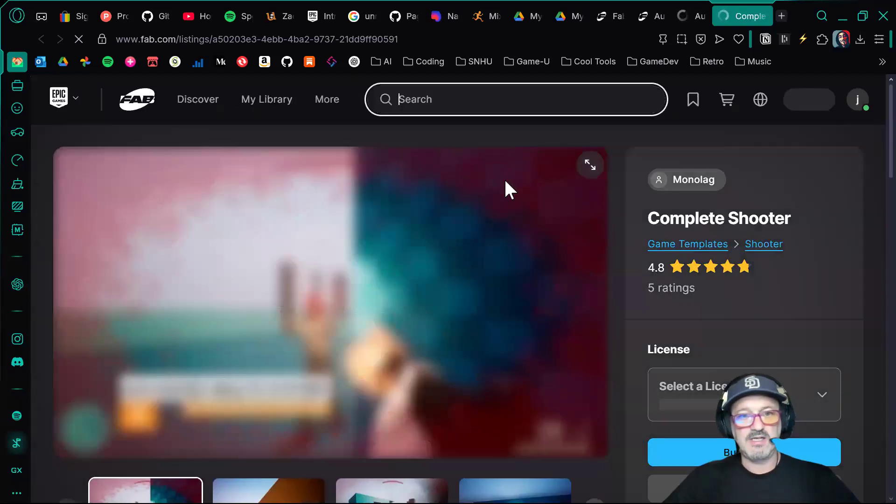
scroll(523, 228, "down", 4)
scroll(526, 230, "up", 3)
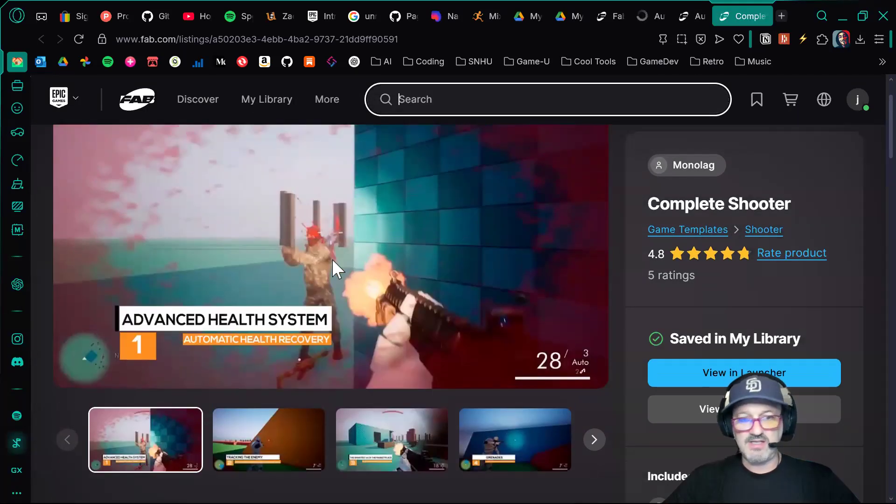
left_click(269, 438)
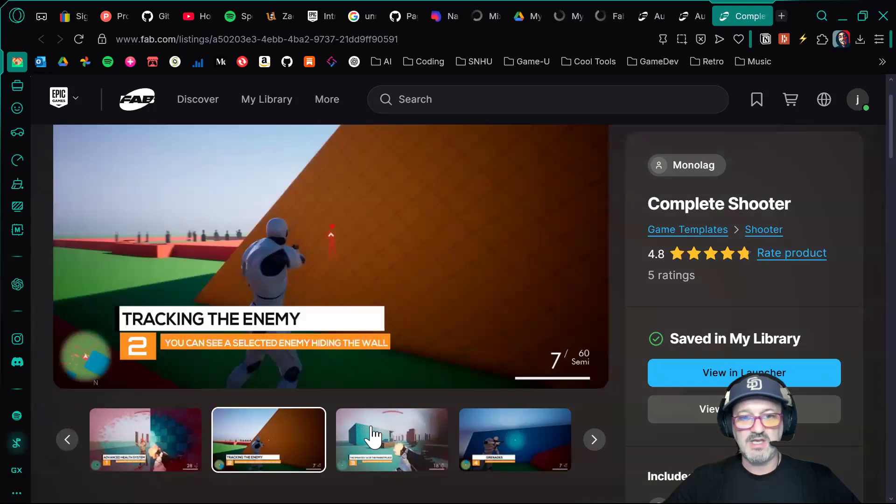
left_click(536, 438)
scroll(532, 320, "down", 2)
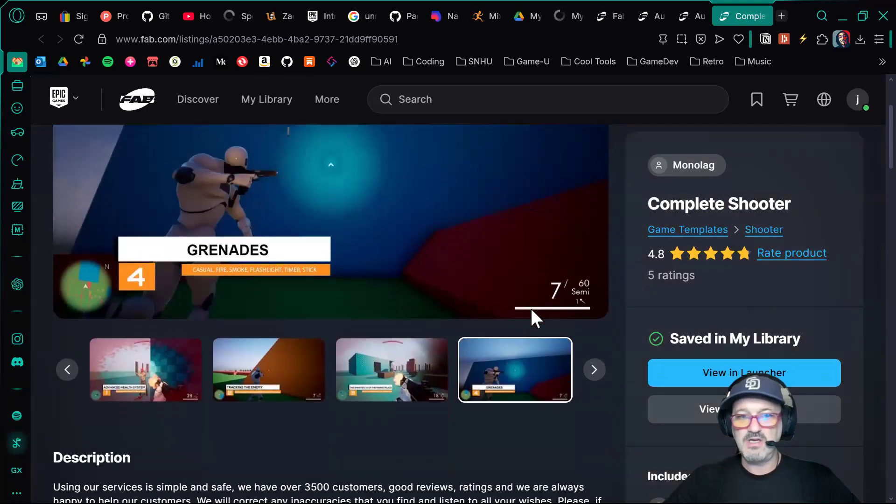
left_click(596, 379)
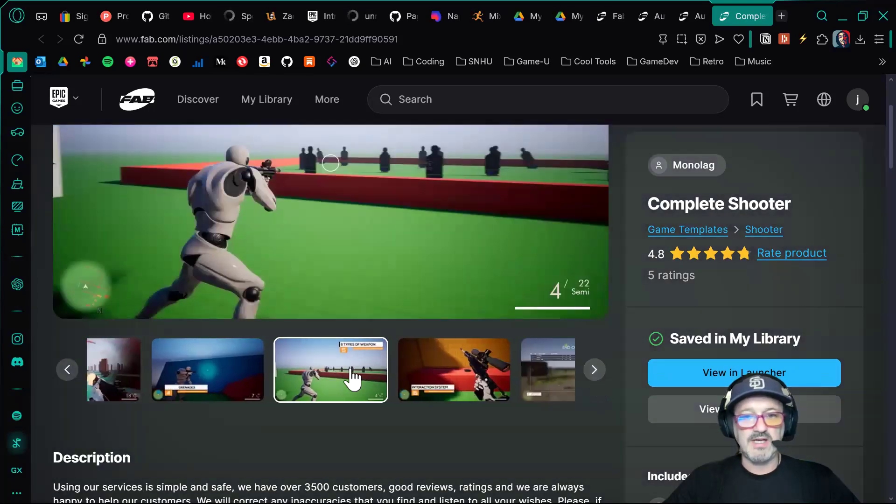
left_click(464, 385)
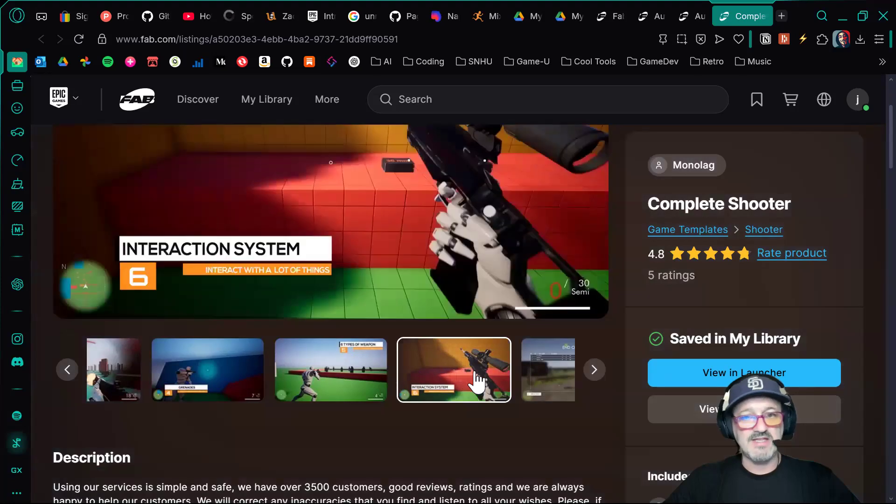
left_click(587, 372)
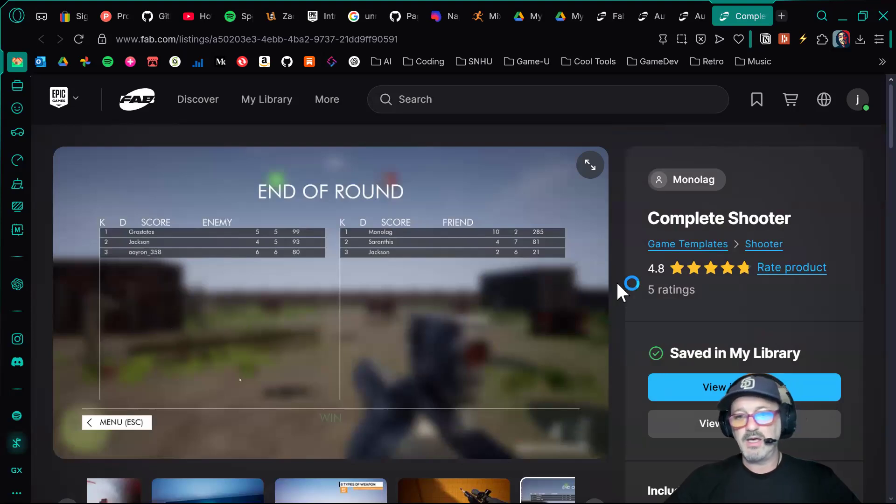
Read the start of the Complete Shooter listing's description and return to the Epic Games Launcher
scroll(635, 280, "down", 4)
scroll(530, 372, "down", 1)
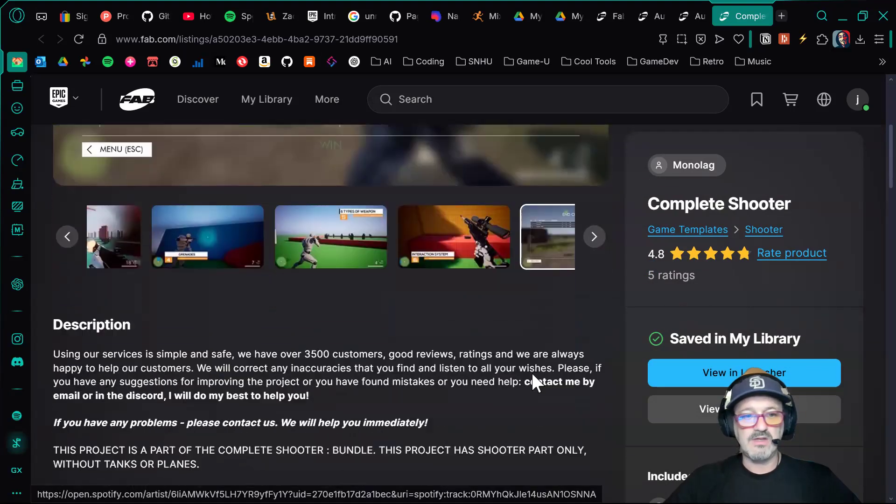
scroll(531, 373, "down", 1)
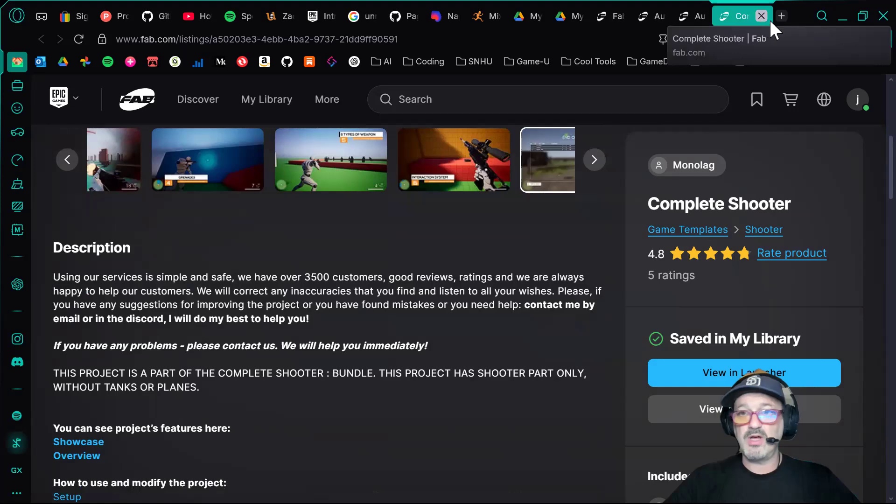
left_click(861, 14)
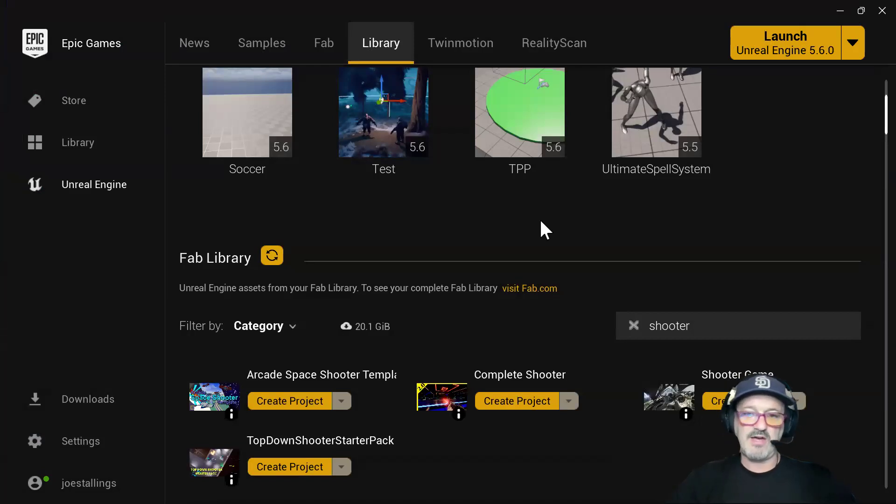
View the category filter options of the Fab Library and close them without changing the selection
scroll(526, 227, "down", 1)
scroll(526, 227, "up", 2)
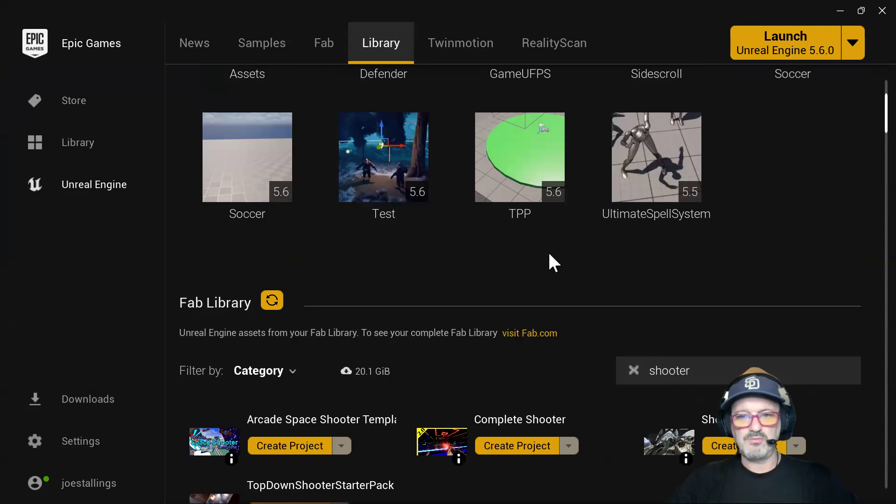
scroll(549, 255, "up", 1)
scroll(549, 254, "down", 3)
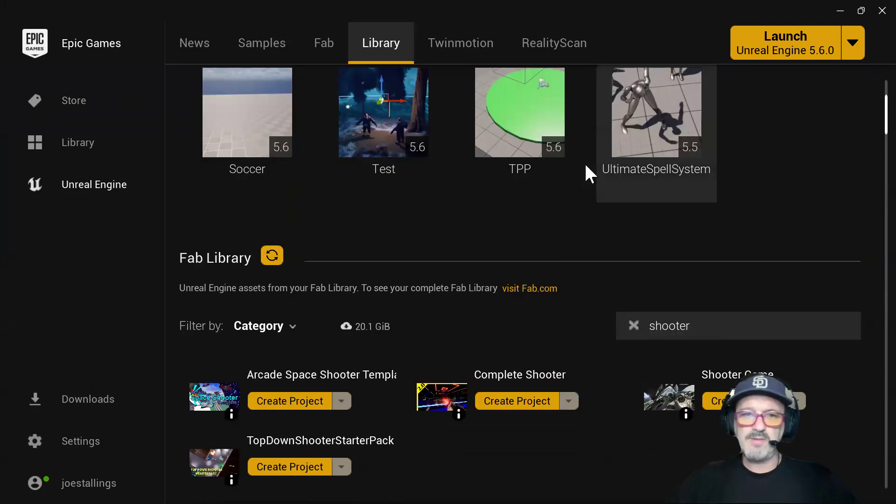
left_click(287, 326)
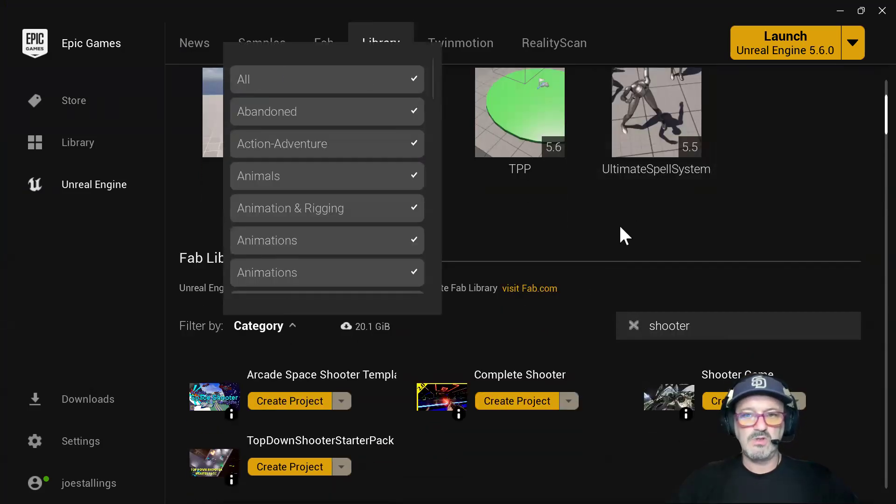
left_click(625, 236)
Clear the "shooter" search, refresh the Fab Library and return to My Projects
left_click(634, 325)
left_click(273, 257)
scroll(513, 243, "up", 2)
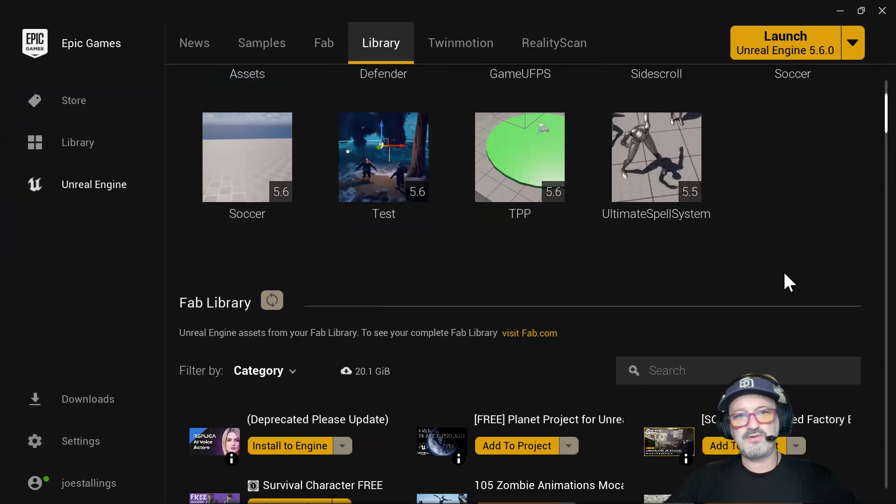
scroll(786, 280, "up", 5)
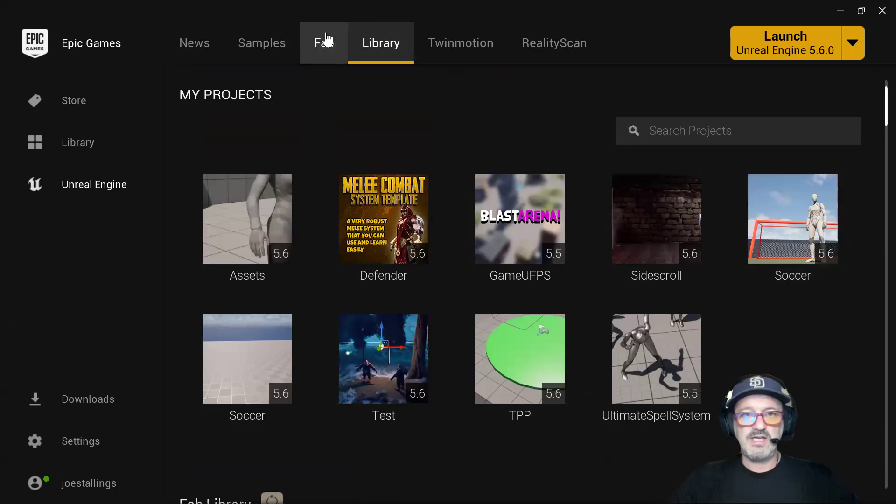
Show the launcher's Fab page, switch to the Chrome browser and close the Day by the Beach tab
left_click(325, 41)
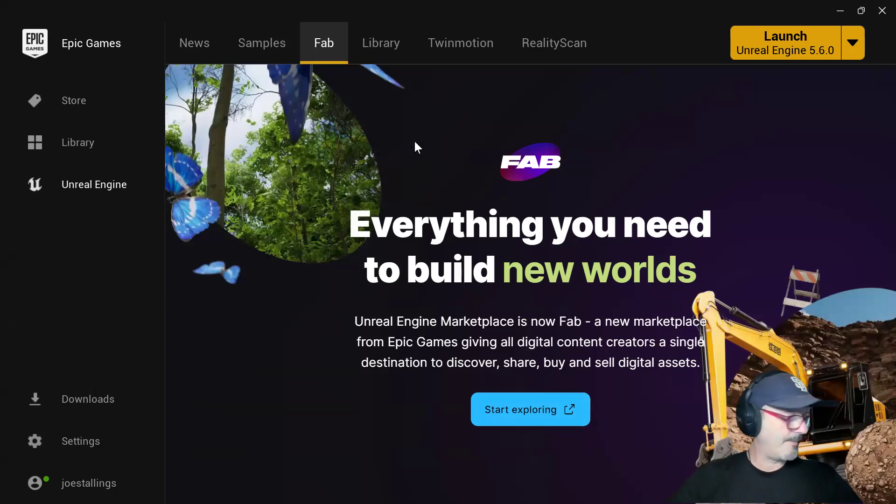
key("alt+Tab")
left_click(355, 230)
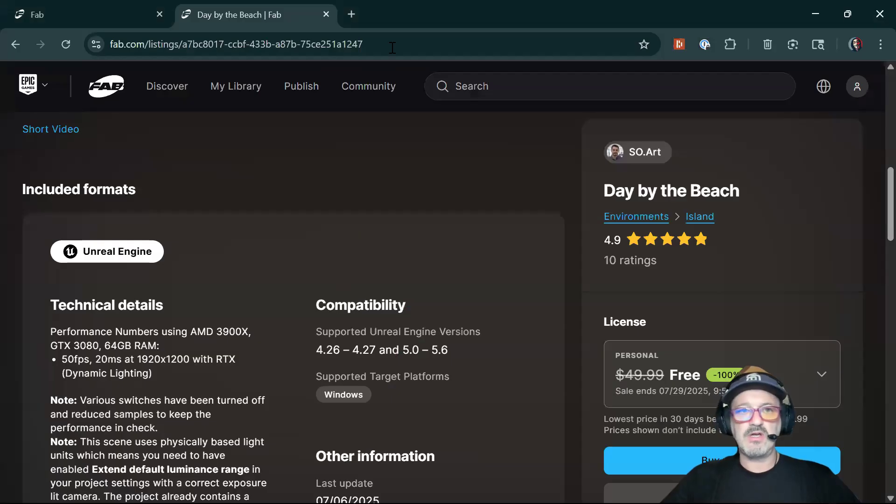
left_click(325, 14)
Search Google for "sketchfab" and open the Sketchfab home page
left_click(214, 46)
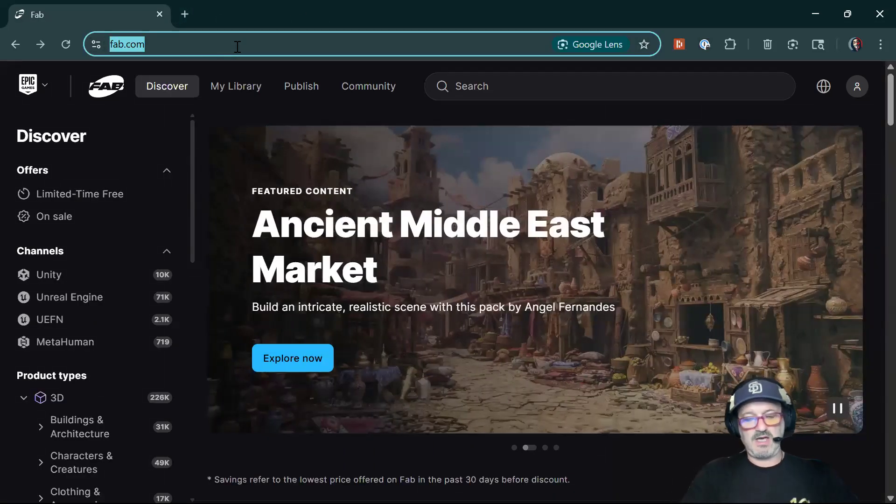
type("sket")
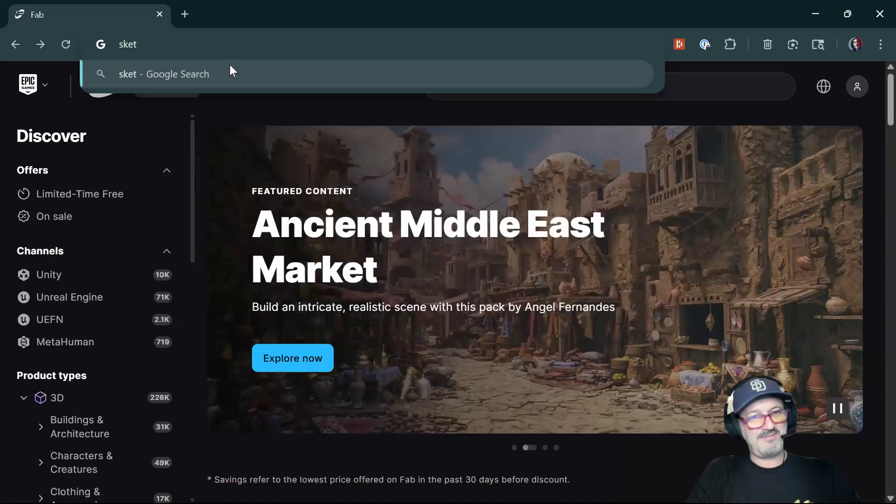
type("ch")
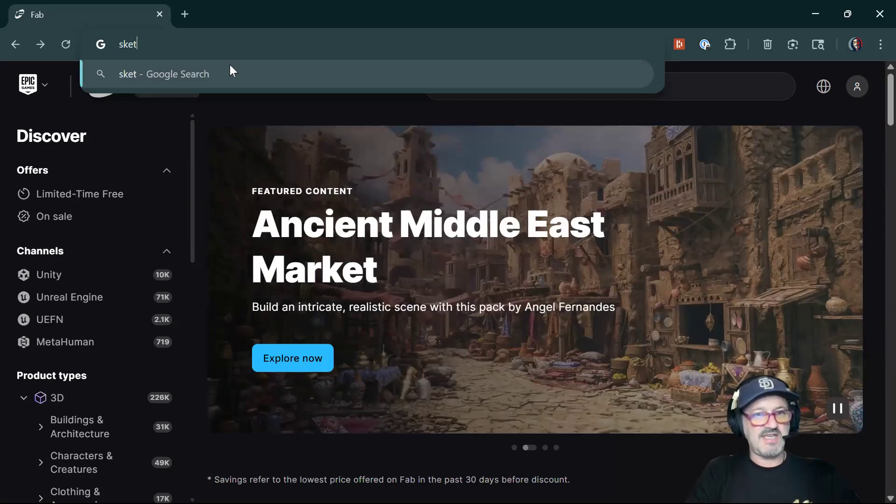
type("fab")
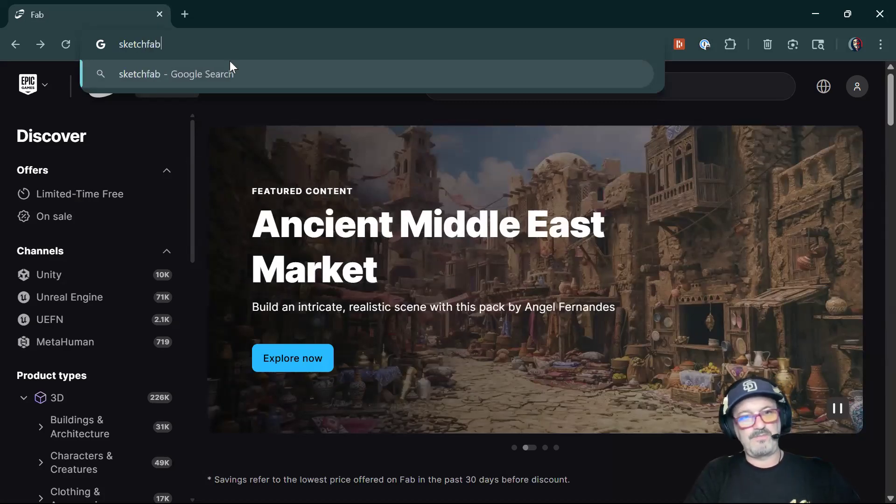
key("Return")
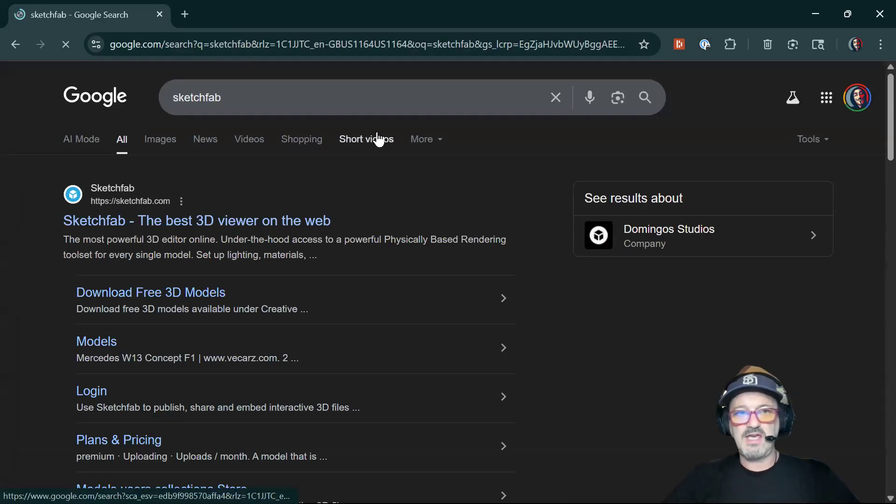
left_click(154, 221)
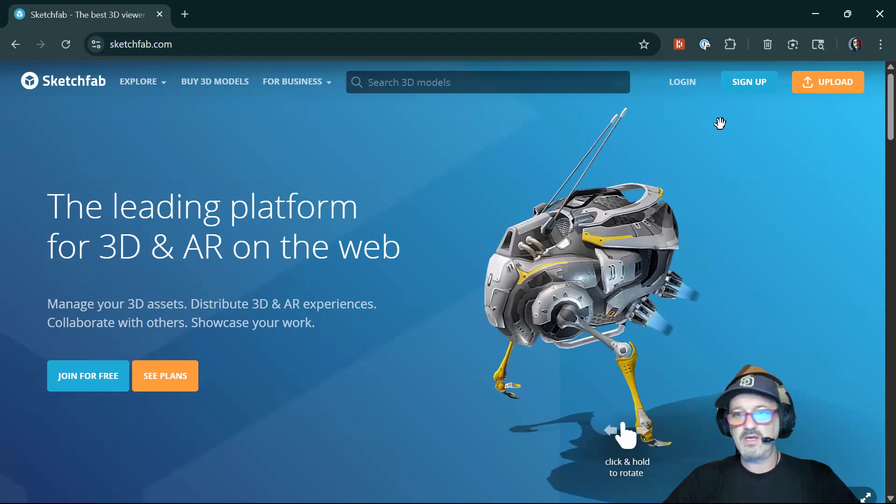
Try to log in to Sketchfab with a Google account and return to the home page
left_click(682, 82)
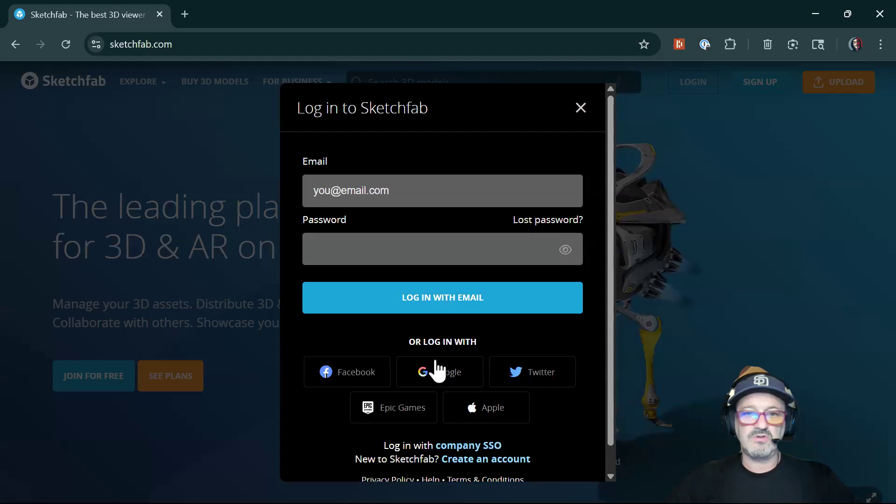
left_click(443, 285)
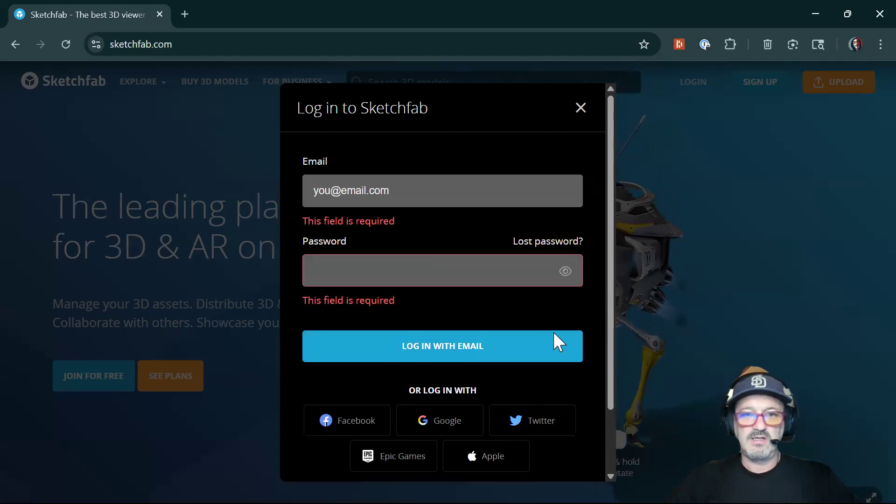
left_click(447, 422)
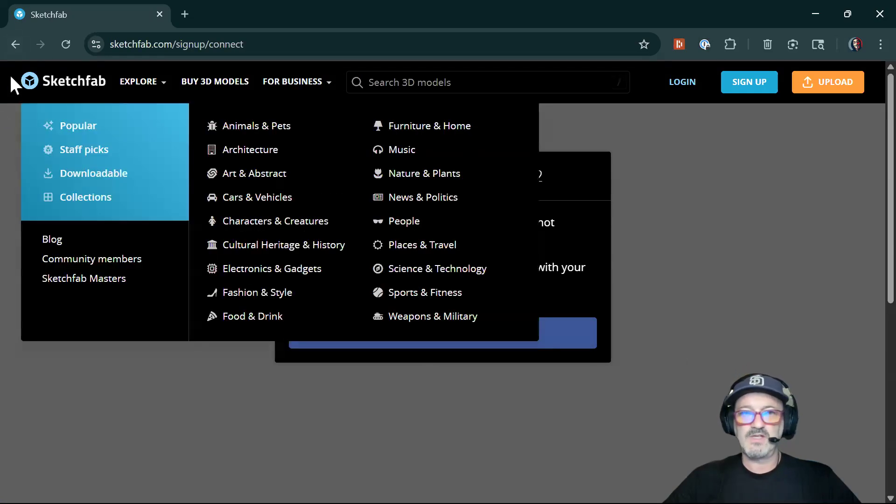
left_click(15, 44)
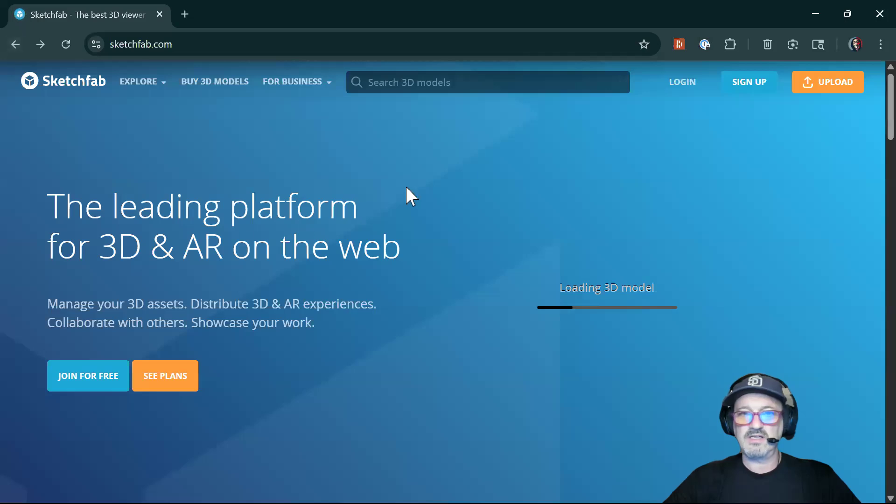
Search Sketchfab's 3D models for "star wars" and browse the results
left_click(449, 86)
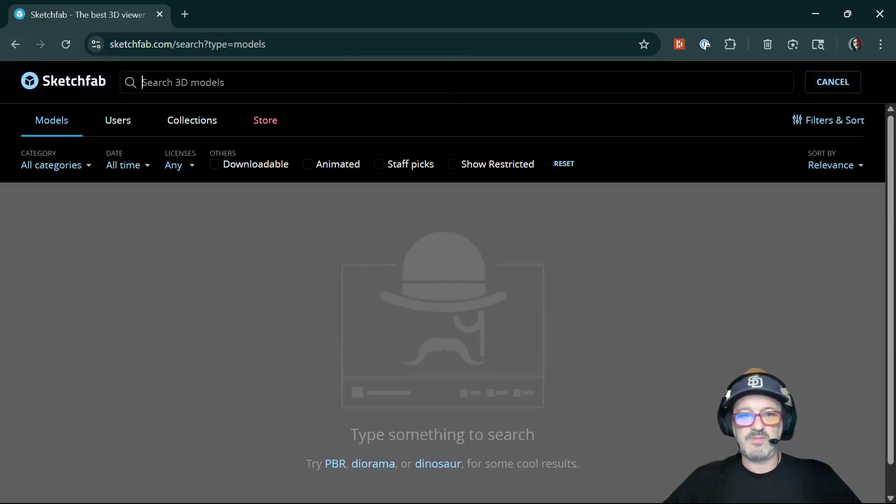
type("star wars")
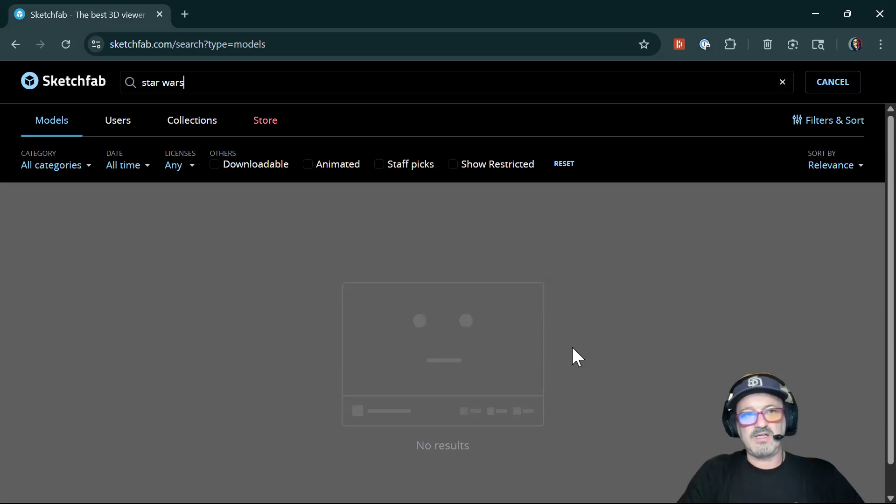
key("Return")
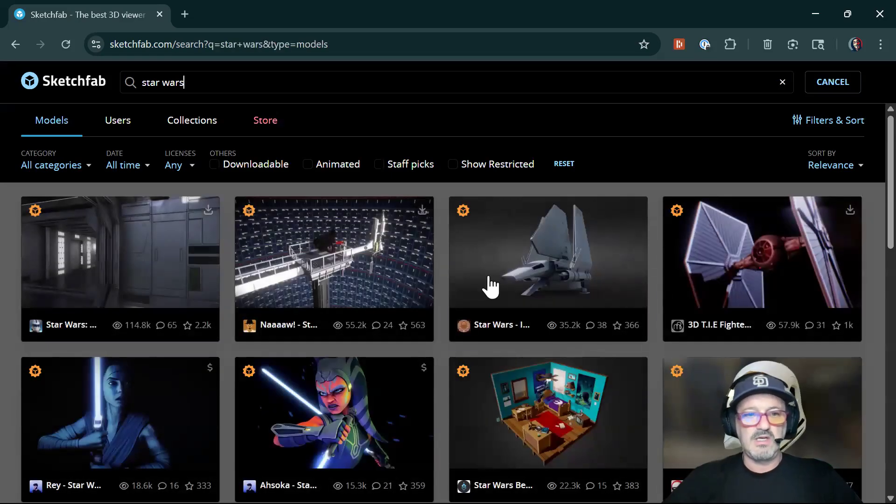
scroll(600, 261, "down", 3)
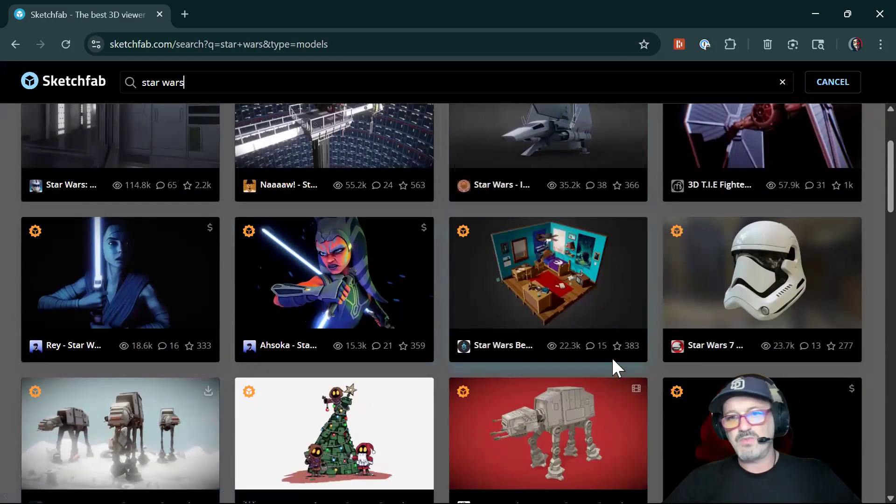
Open the "Naaaaw! - Star Wars" model, rotate and zoom its 3D preview, and review its download and license details
scroll(616, 359, "up", 3)
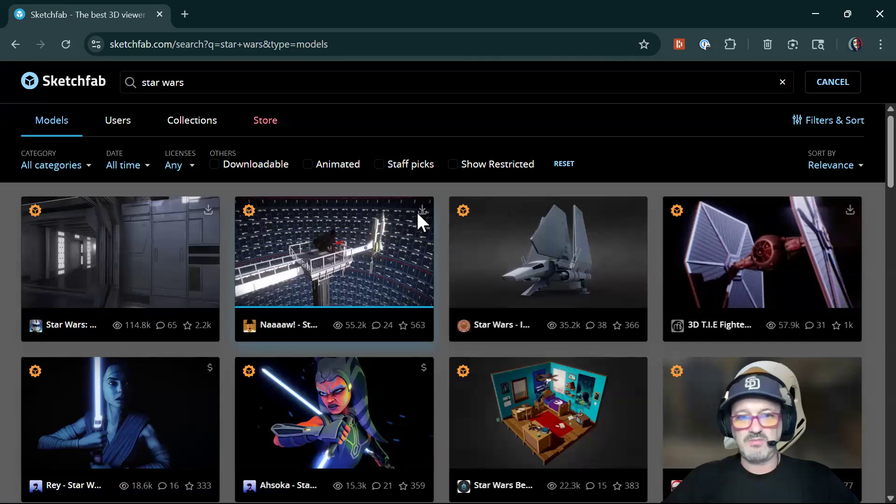
left_click(383, 245)
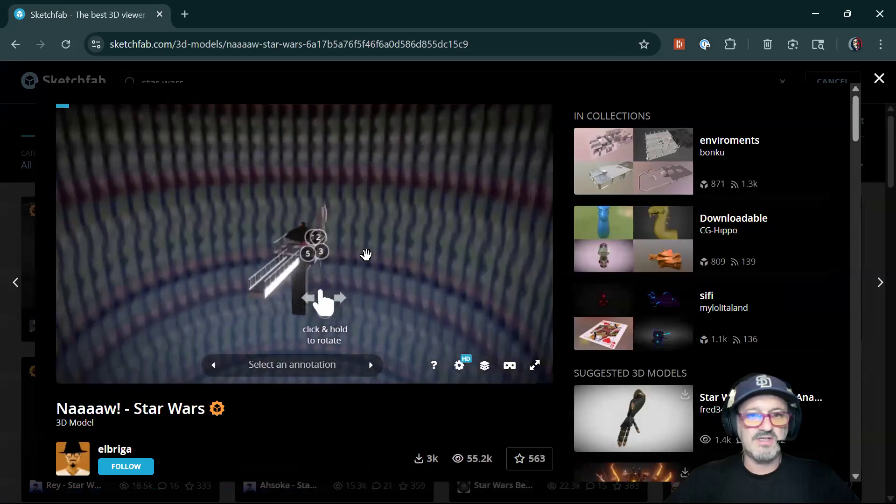
left_click_drag(445, 247, 196, 306)
scroll(356, 204, "up", 5)
scroll(265, 256, "down", 3)
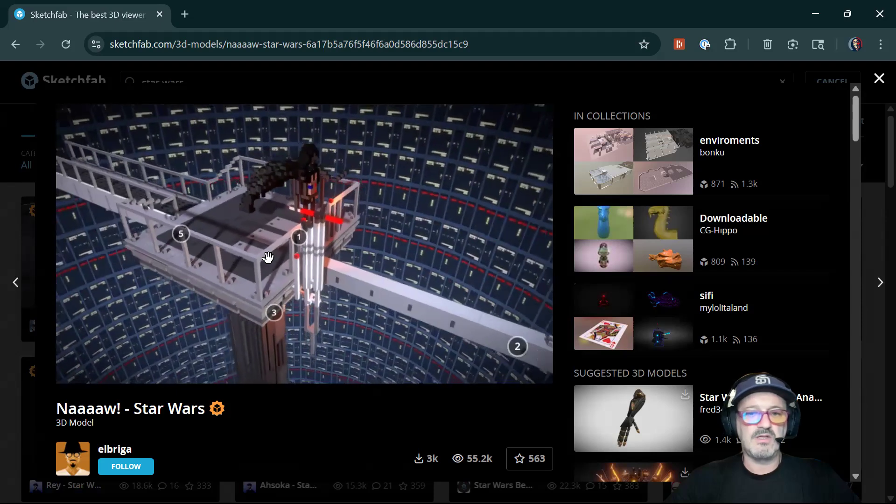
scroll(334, 396, "down", 3)
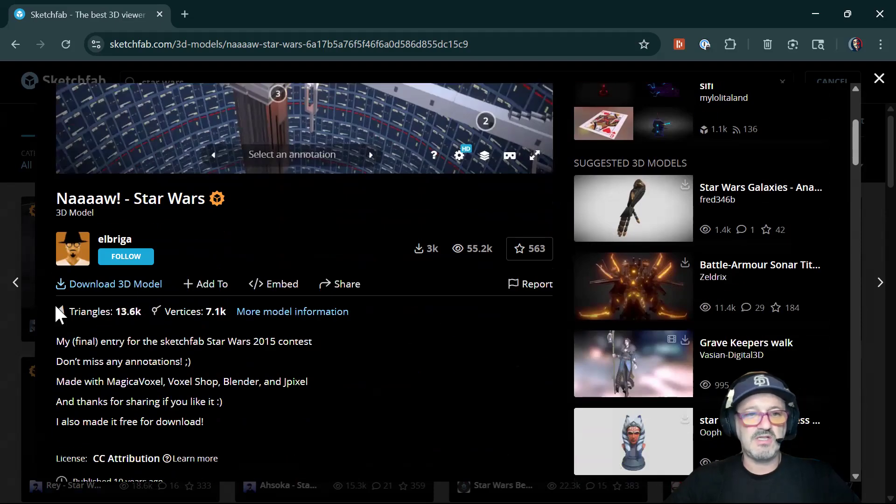
Return to the Star Wars results, browse them briefly, and search Sketchfab's models for "toy story"
left_click(9, 42)
scroll(493, 320, "down", 8)
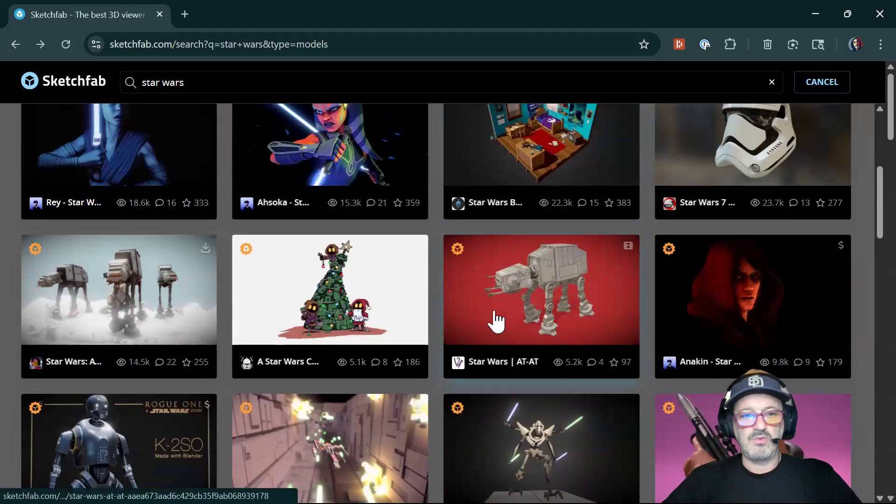
scroll(491, 326, "down", 3)
scroll(496, 388, "up", 10)
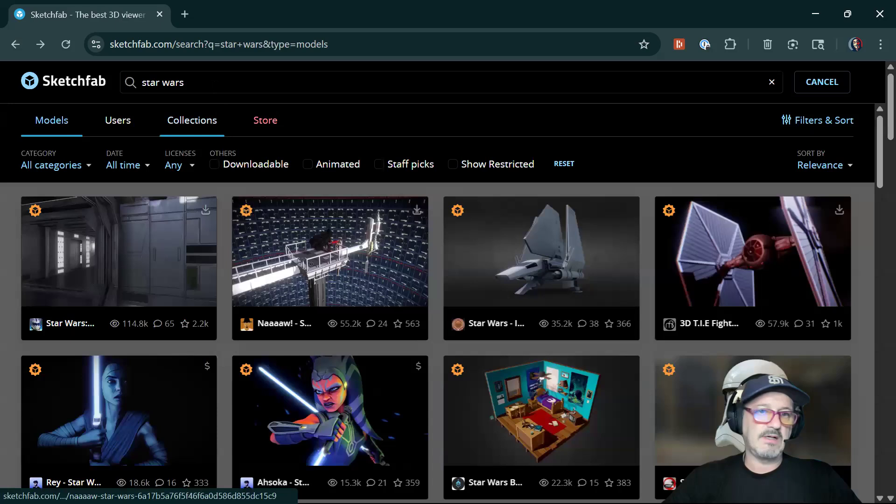
double_click(168, 83)
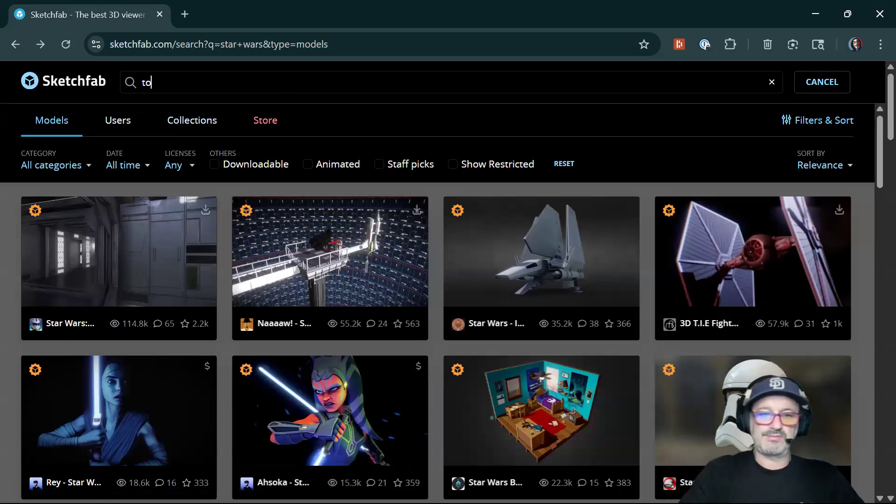
key("Return")
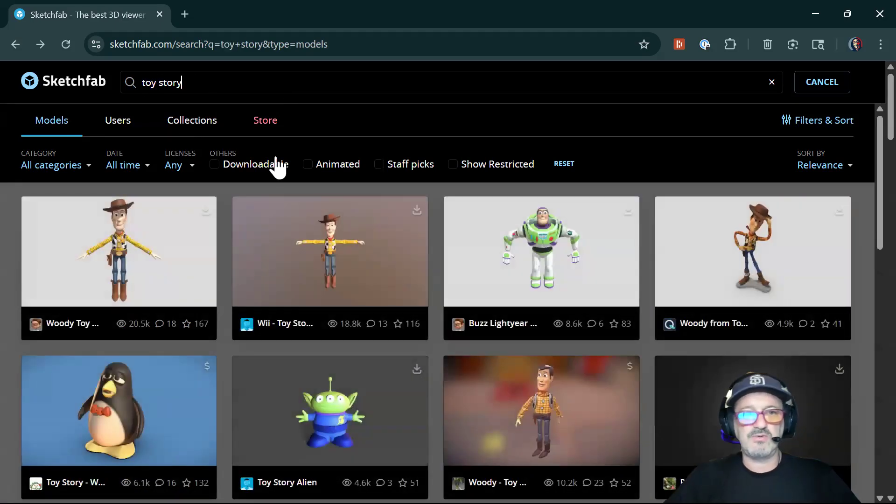
Inspect the "Woody Toy Story" model by rotating its 3D preview, and leave the browser for the Epic Games Launcher
left_click(126, 255)
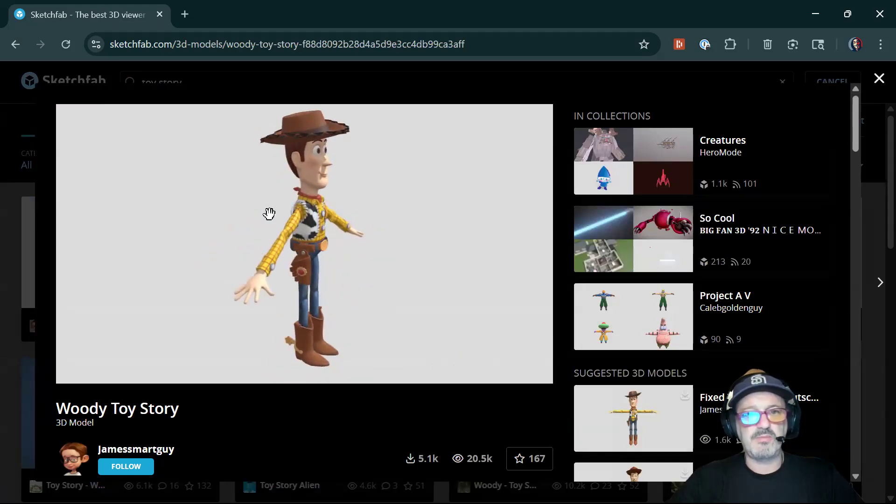
left_click_drag(274, 219, 257, 253)
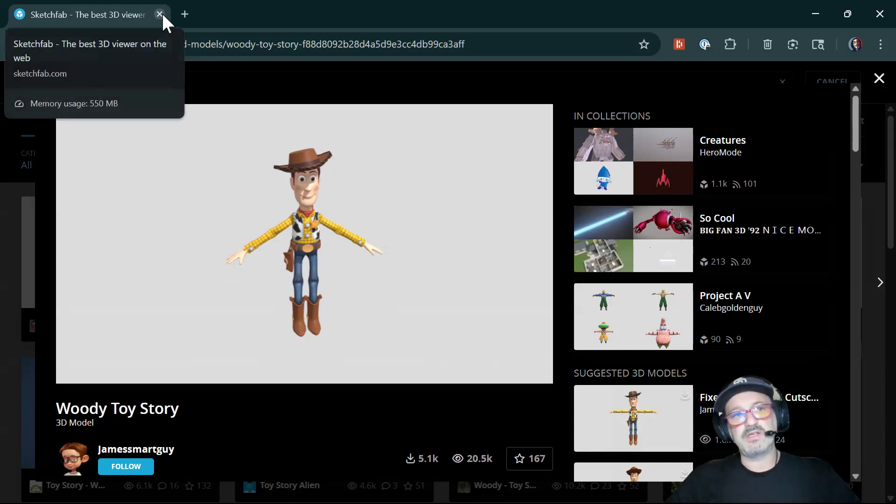
left_click(863, 14)
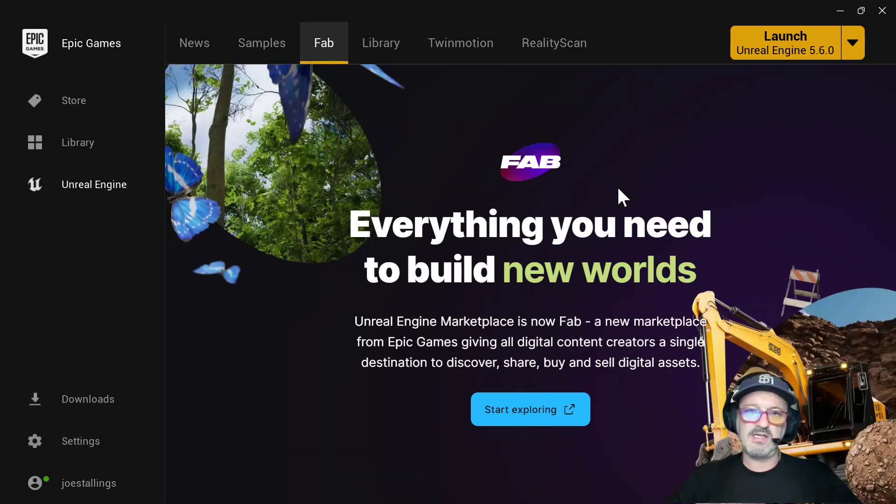
Show the launcher's Unreal Engine library and highlight existing projects such as Sidescroll, Defender and GameUFPS
left_click(380, 46)
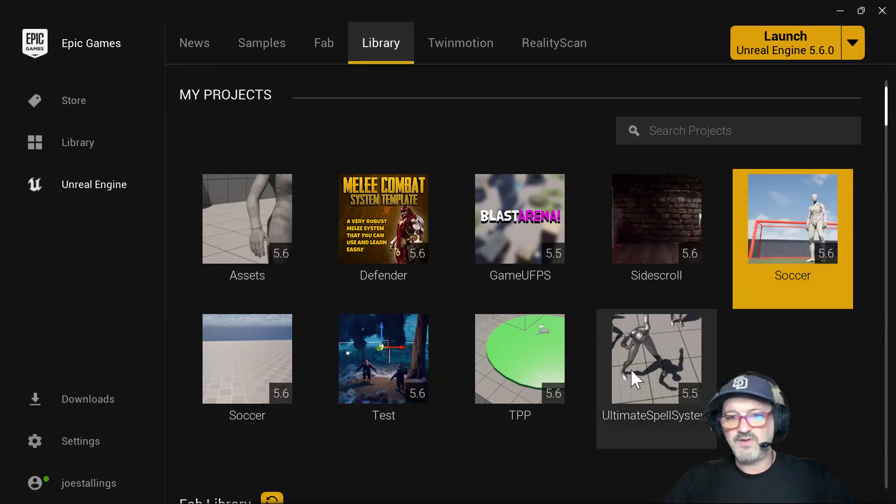
left_click(625, 357)
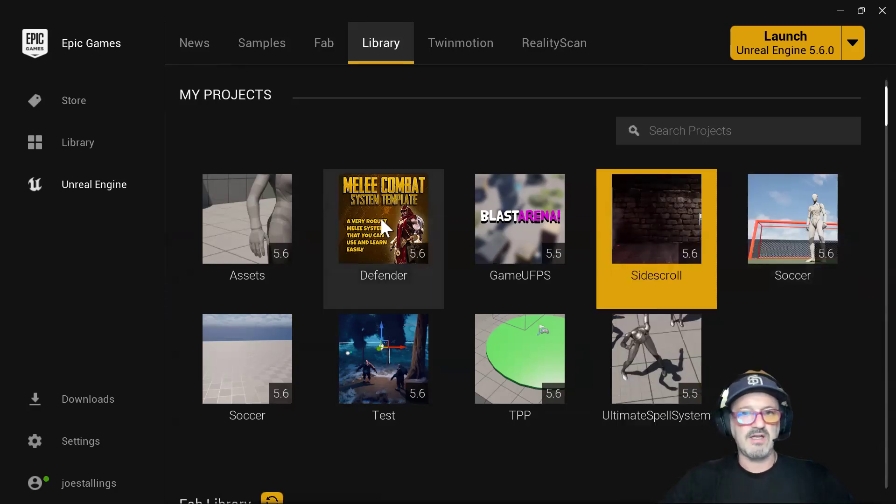
left_click(353, 212)
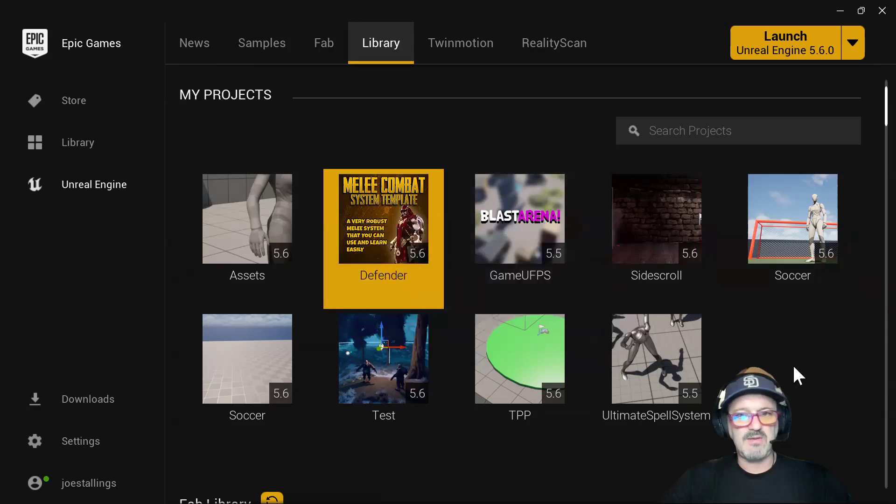
left_click(537, 211)
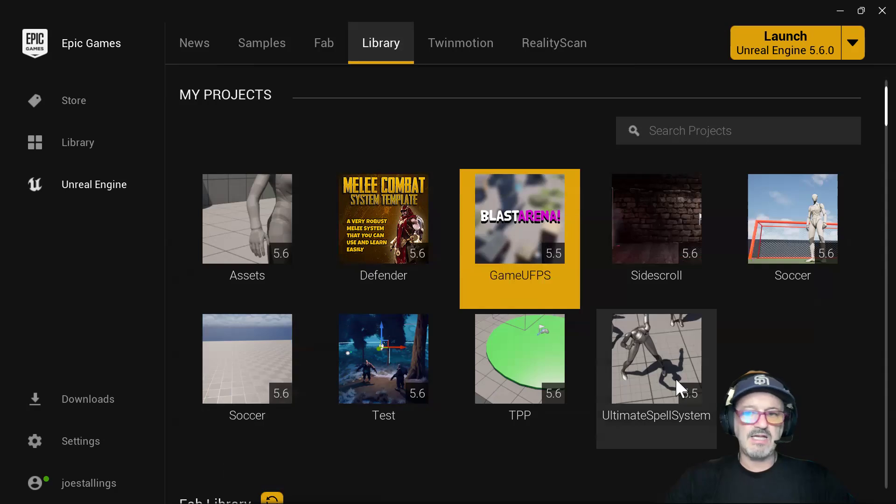
mouse_move(676, 369)
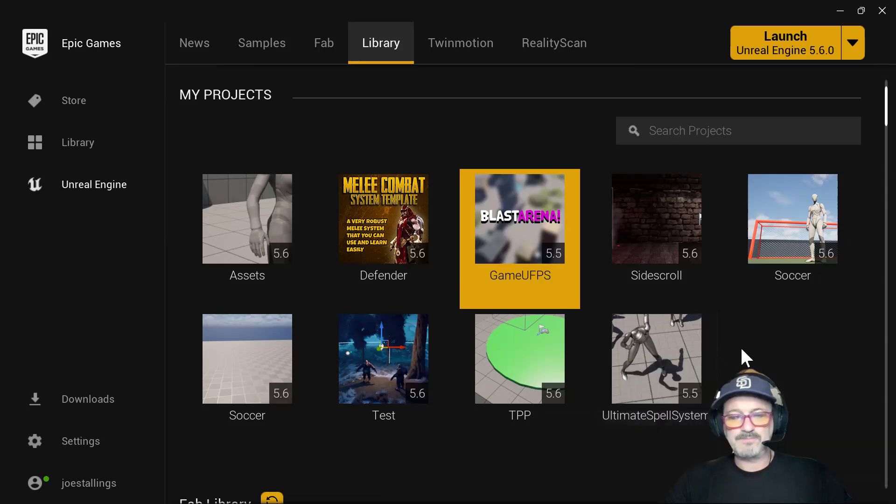
Switch to the Assets project in Unreal Editor and make the level viewport taller
key("alt+Tab")
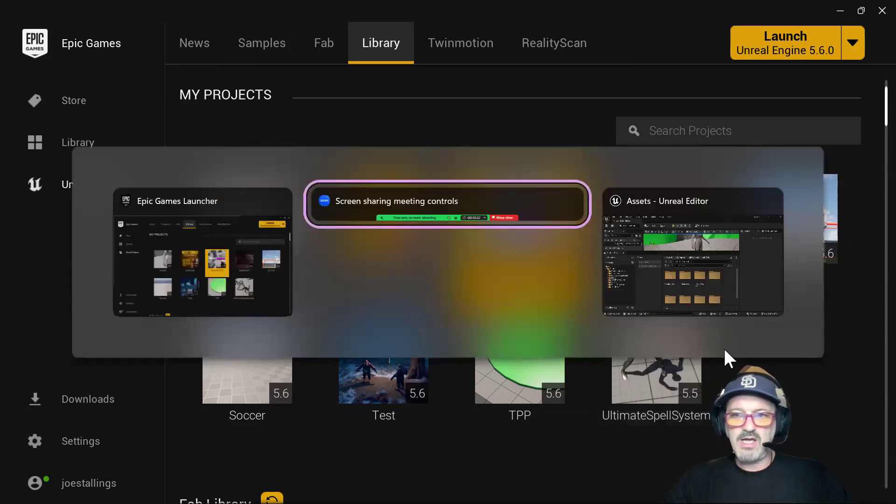
key("alt+Tab")
scroll(463, 172, "down", 5)
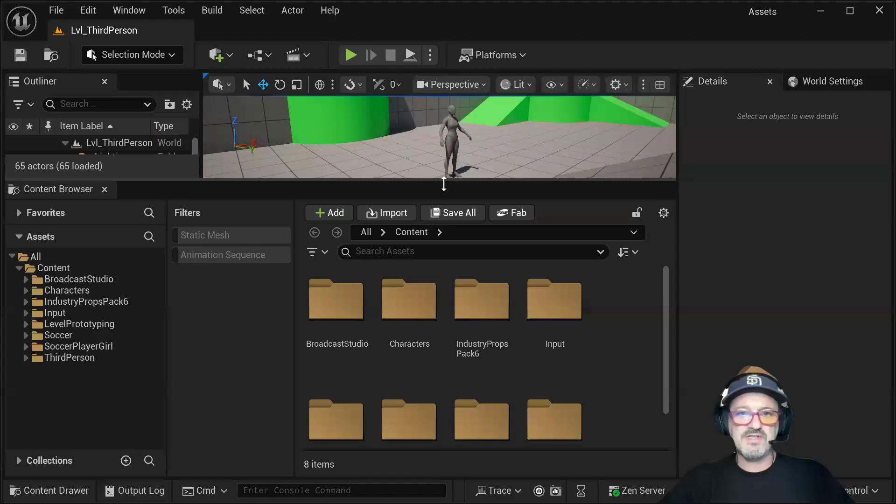
left_click_drag(448, 181, 457, 313)
Delete the mannequin character standing on the floor of the Lvl_ThirdPerson level
right_click_drag(536, 208, 490, 200)
key("d")
key("a")
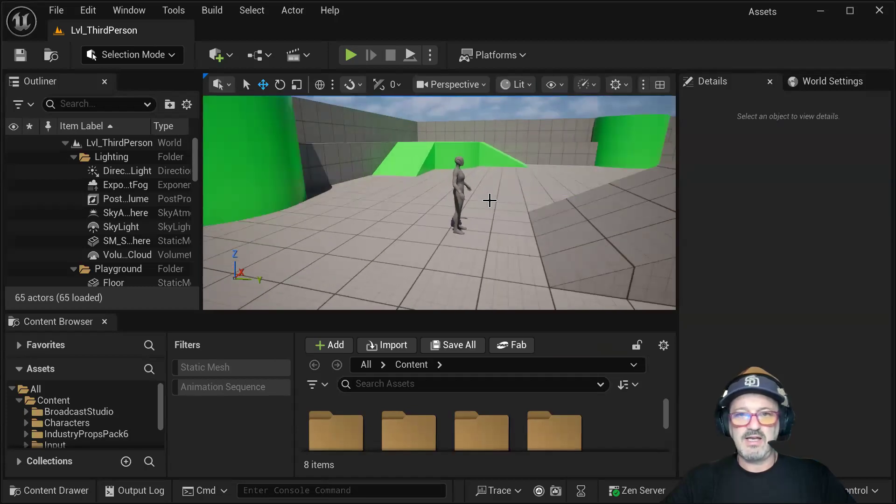
left_click(460, 201)
key("Delete")
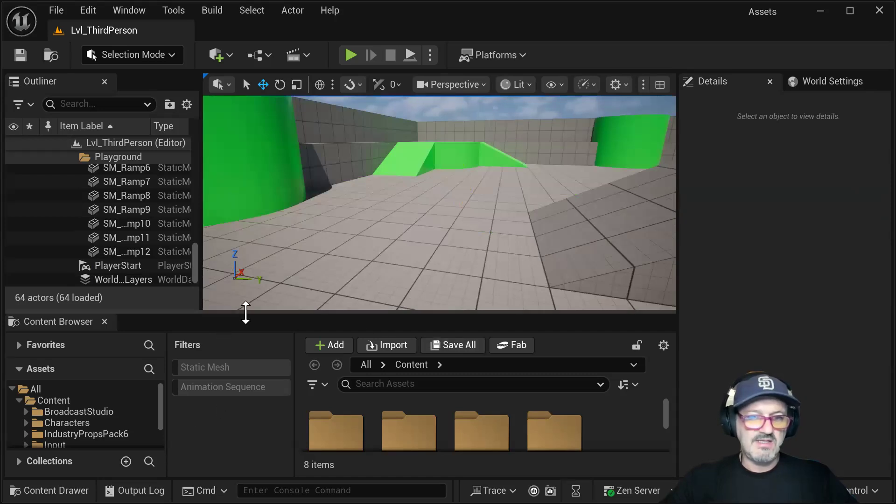
Make the Content Browser taller, view the BroadcastStudio folder's contents, and return to the Content folder
left_click_drag(243, 308, 260, 258)
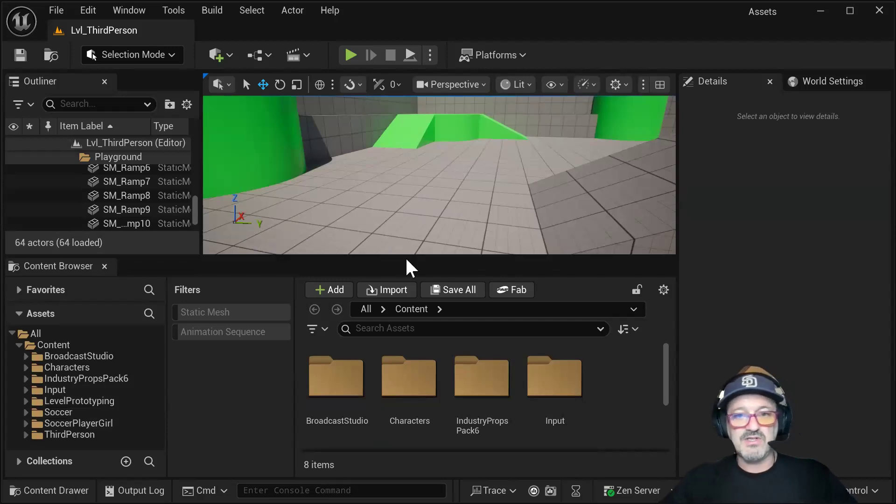
right_click_drag(402, 223, 504, 238)
key("e")
key("w")
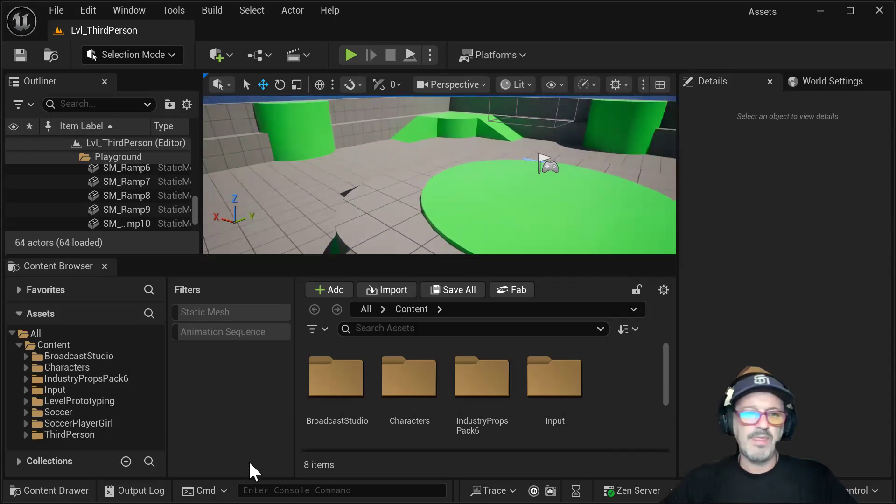
left_click(76, 358)
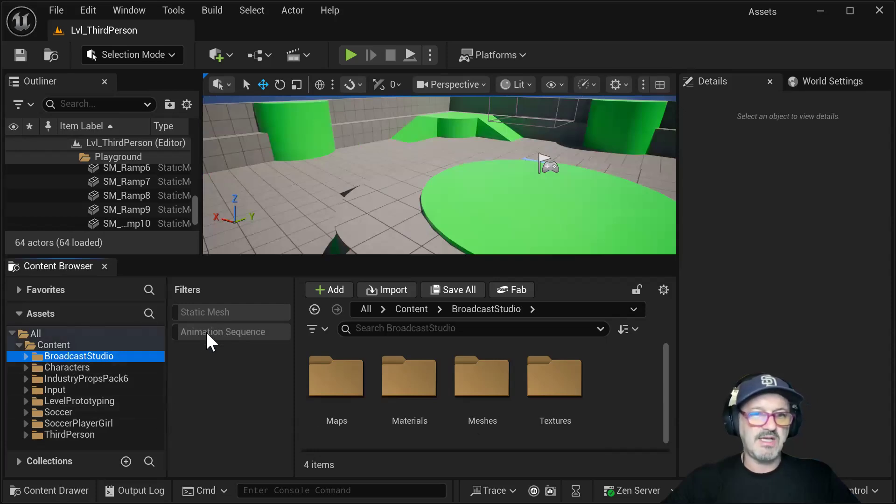
left_click(47, 345)
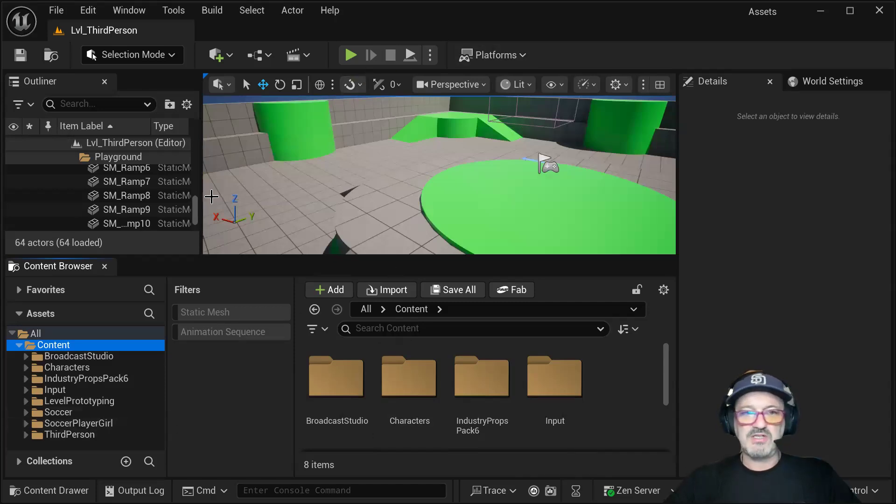
Widen the Outliner and show the editor's file and project commands, including Zip Project, without running any
left_click_drag(201, 186, 250, 196)
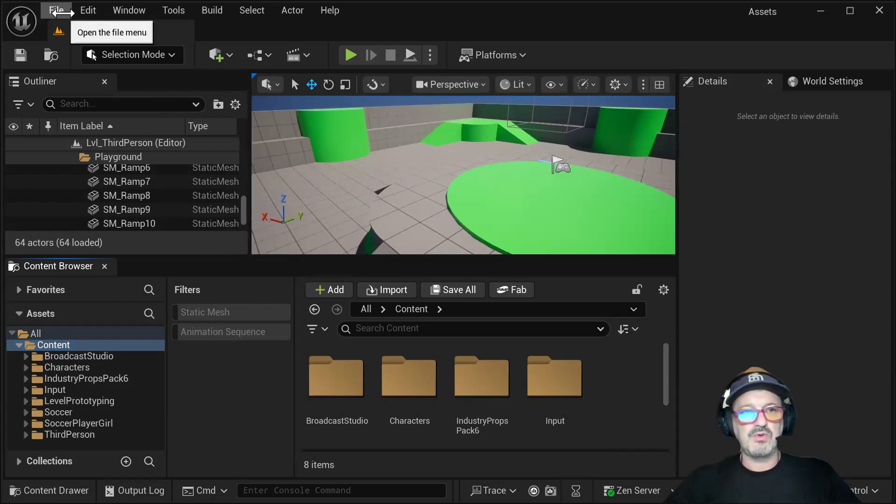
left_click(62, 12)
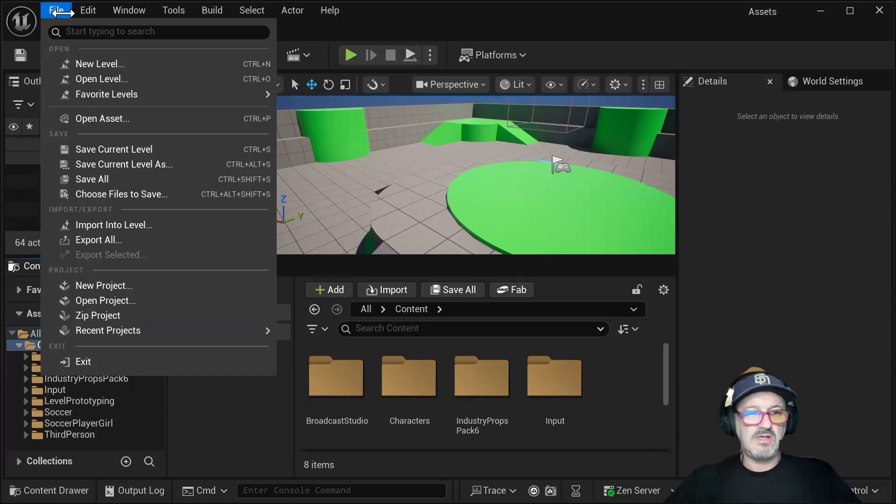
left_click(62, 11)
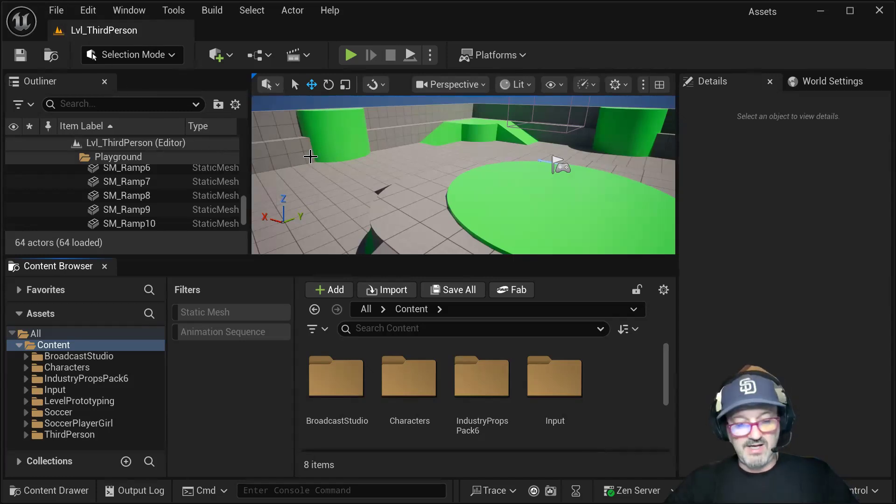
Switch to File Explorer and open the Unreal Projects folder inside Documents
key("super")
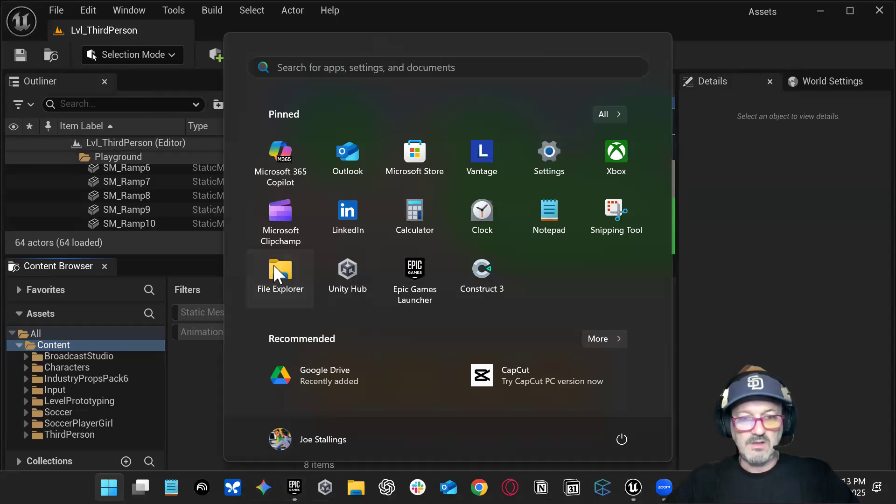
left_click(249, 258)
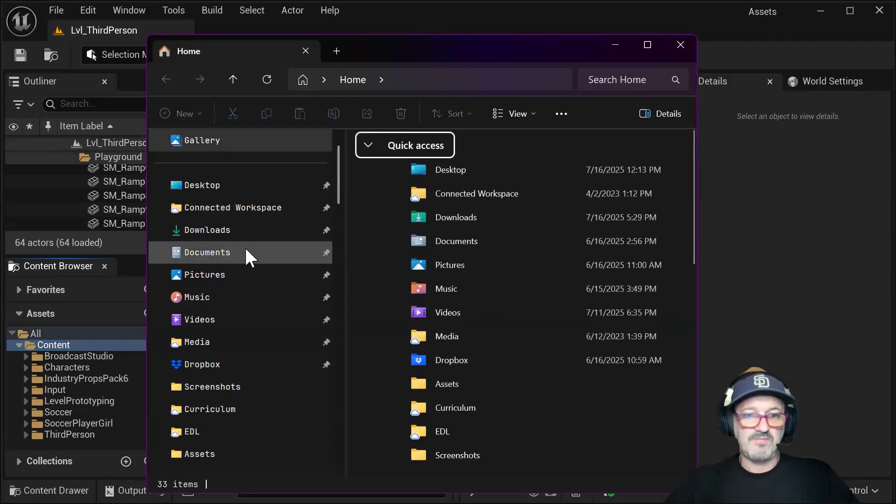
left_click(225, 259)
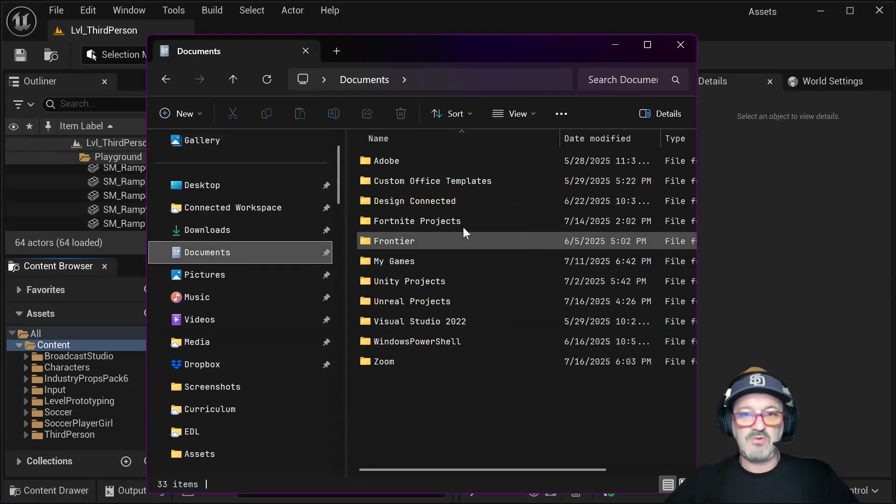
double_click(423, 301)
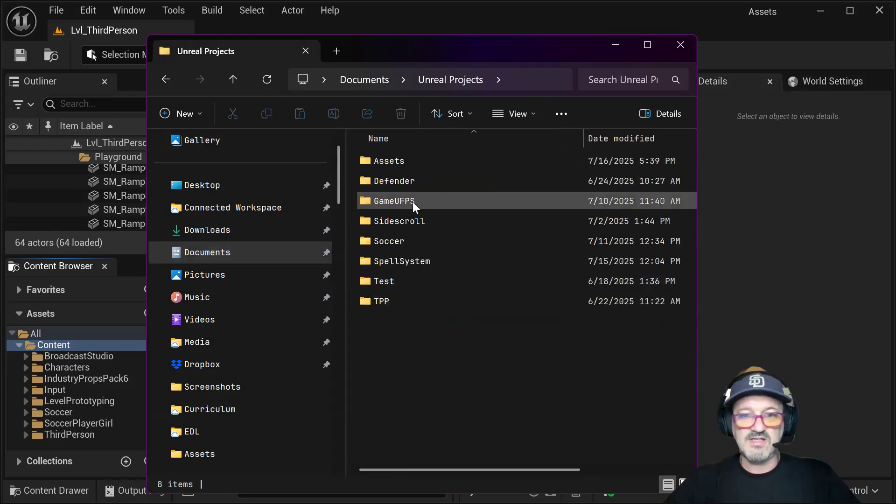
Show the ZIP compression option for the Assets project folder without using it, and close File Explorer
right_click(391, 161)
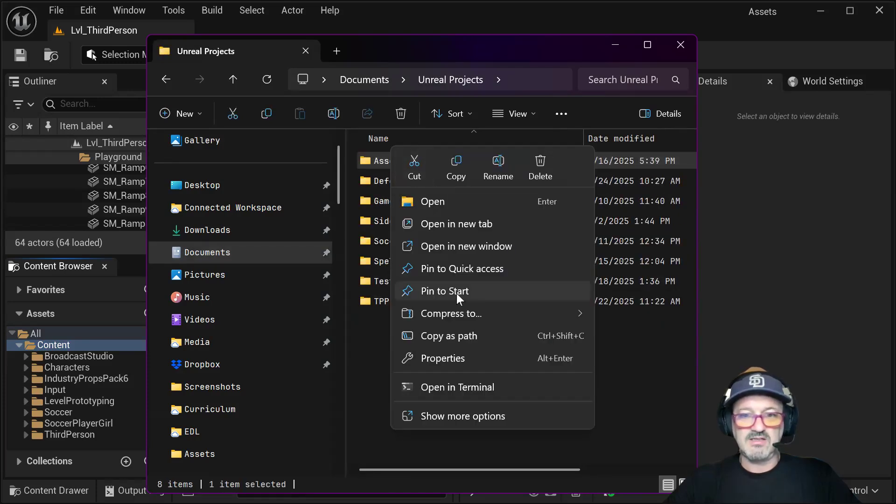
mouse_move(448, 315)
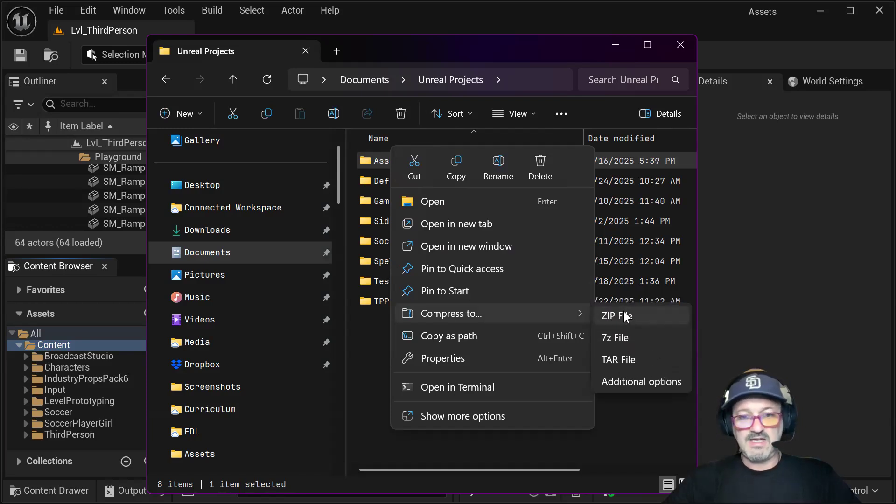
left_click(376, 365)
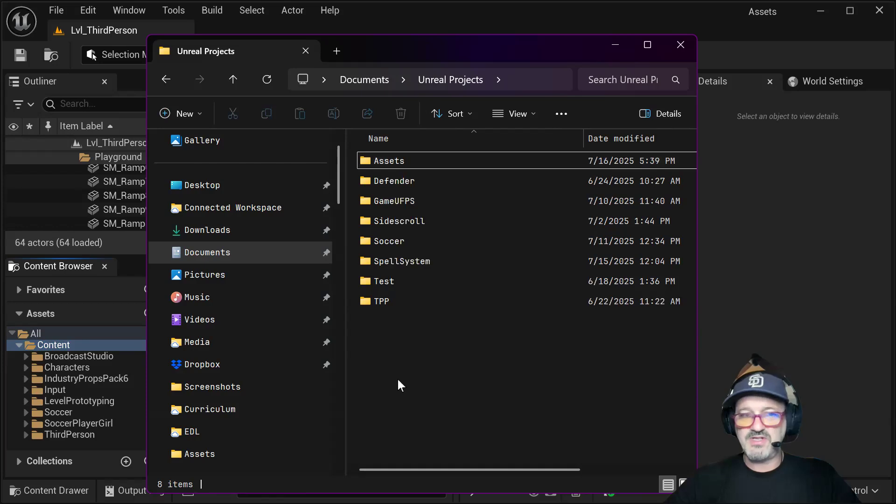
left_click(681, 45)
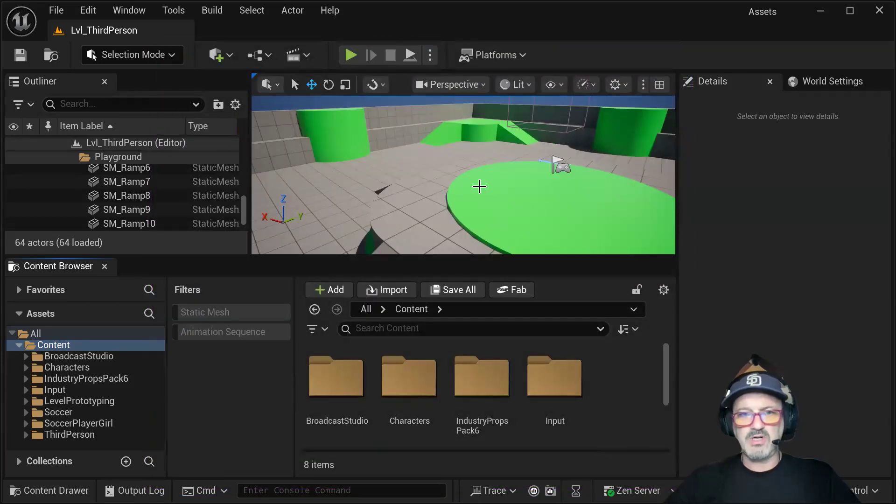
Select the large flat green cylinder in the level and view its transform, static mesh and material details
right_click_drag(466, 172, 544, 184)
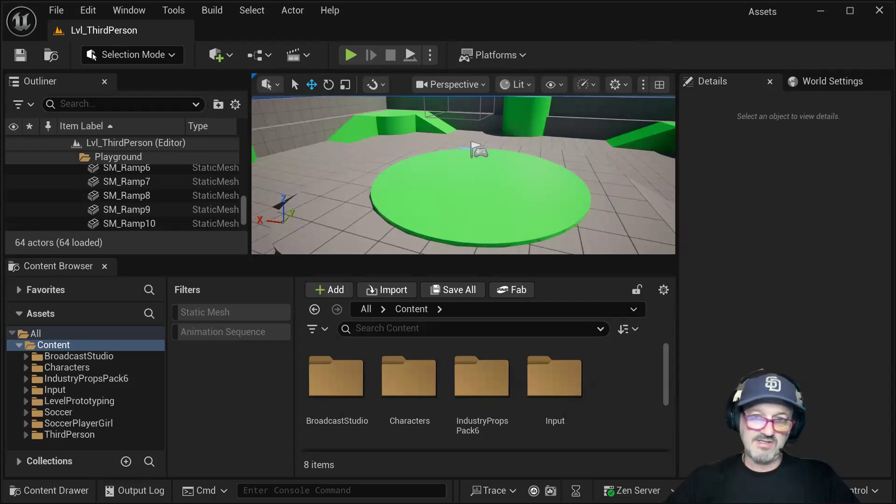
left_click(493, 196)
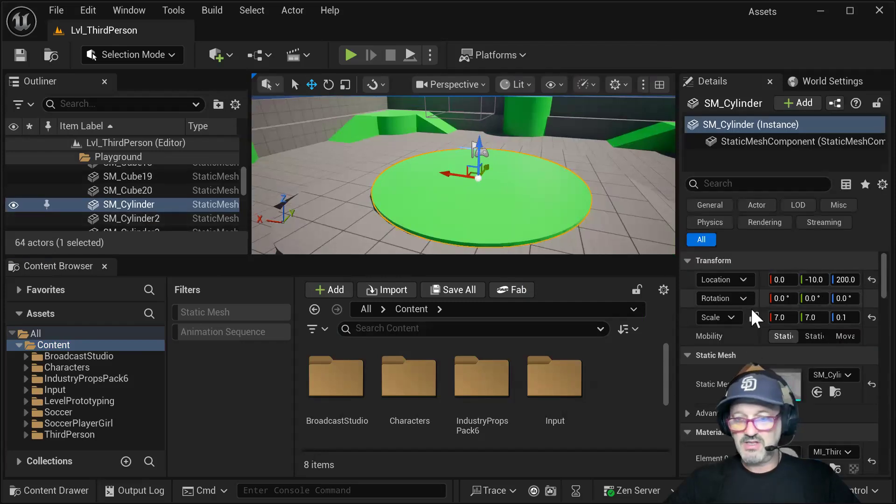
scroll(789, 446, "down", 2)
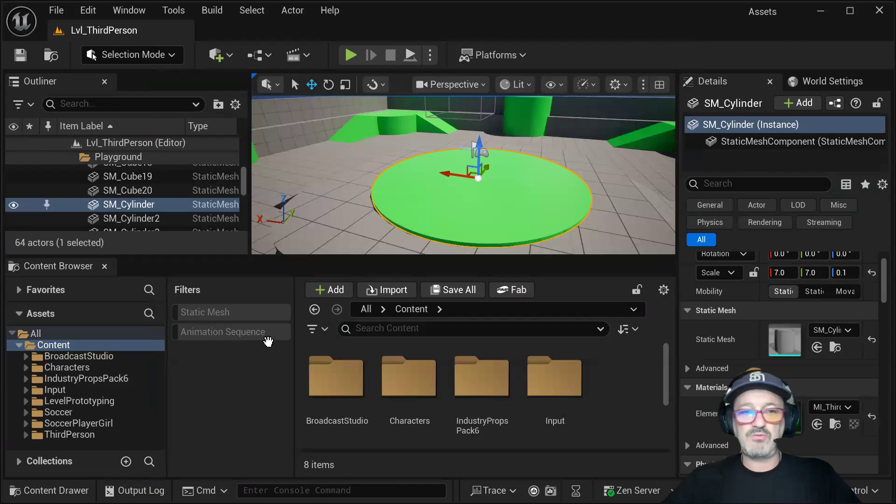
Show the save location for Zip Project in the Assets project folder, and cancel without creating the archive
left_click(57, 12)
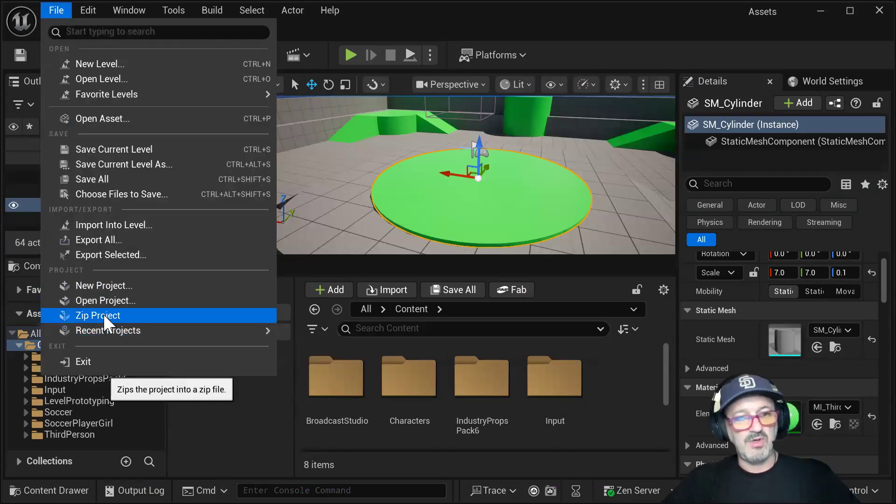
left_click(133, 316)
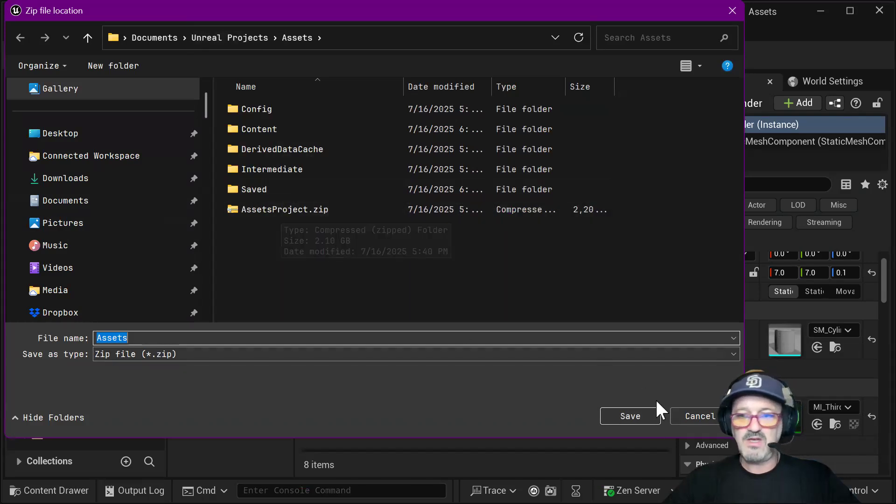
left_click(696, 416)
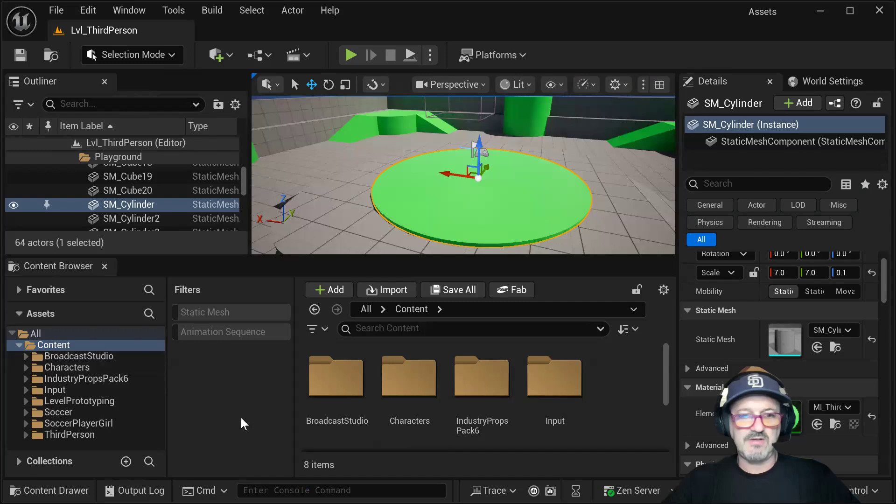
Show the folder operations available for the Content folder, including Migrate, without running any
left_click(42, 332)
right_click(41, 332)
key("Escape")
left_click(46, 343)
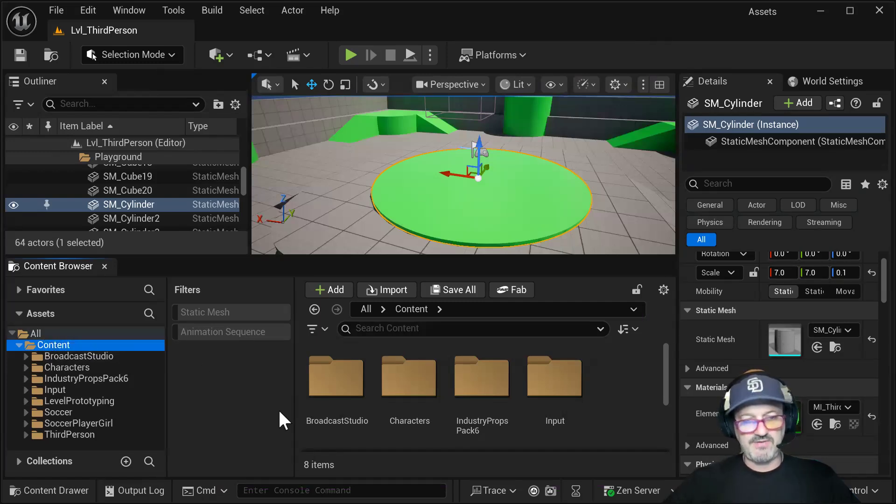
right_click(87, 349)
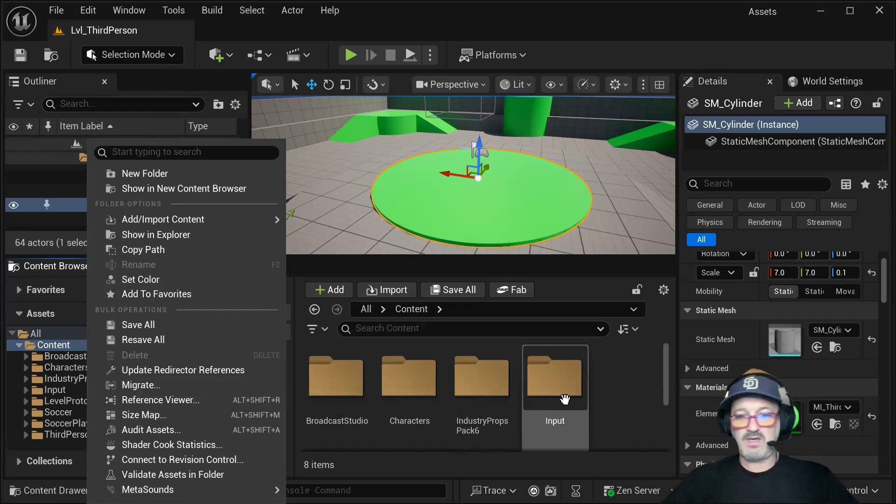
left_click(620, 395)
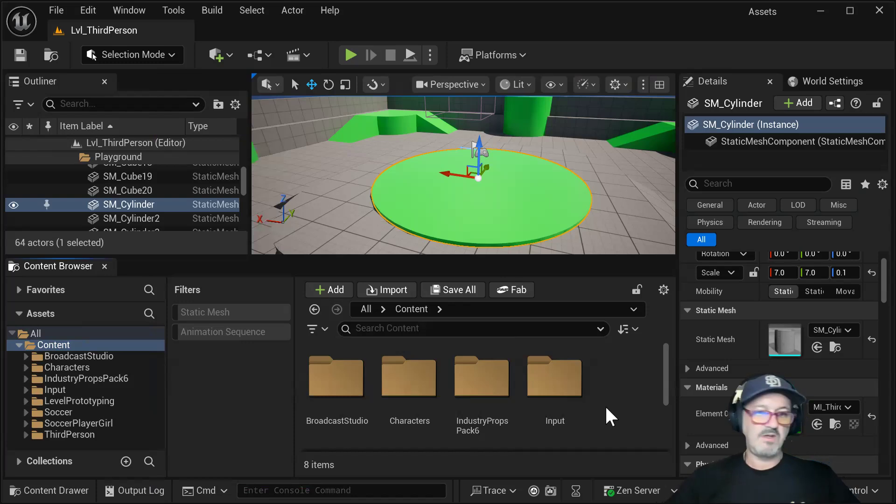
Start migrating the whole Content folder, without saving the modified Cheering_Anim actor
left_click(60, 345)
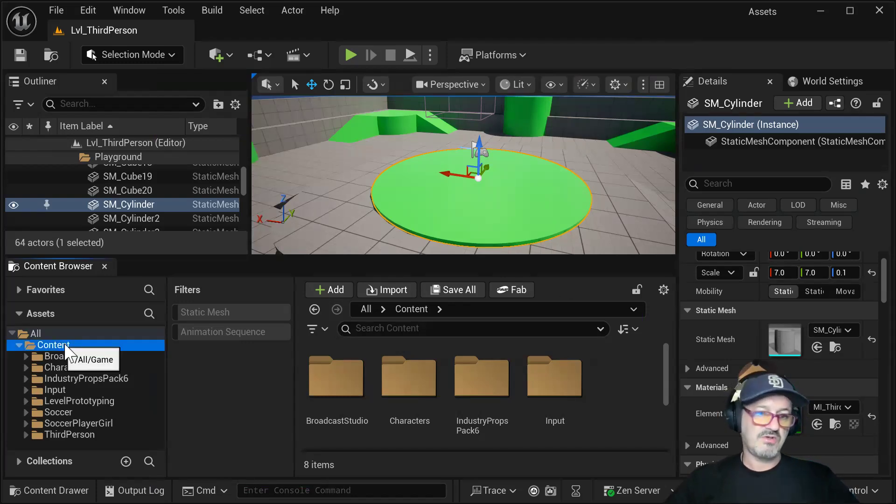
right_click(66, 346)
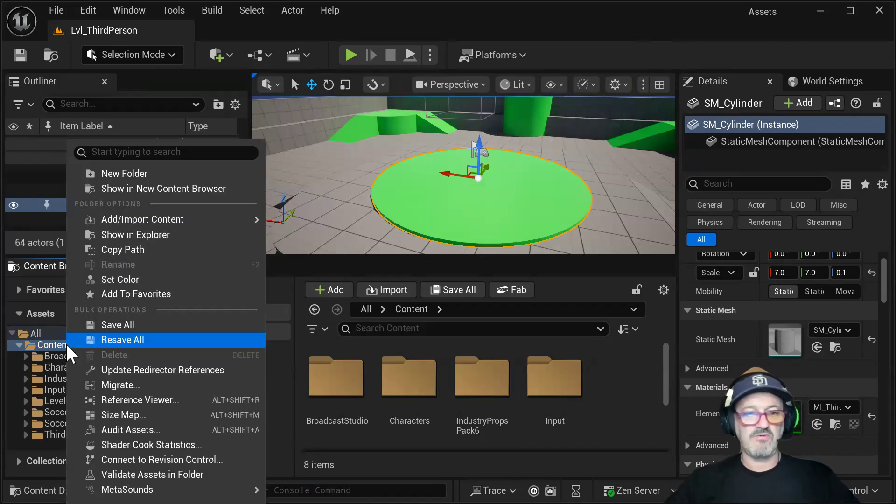
left_click(163, 381)
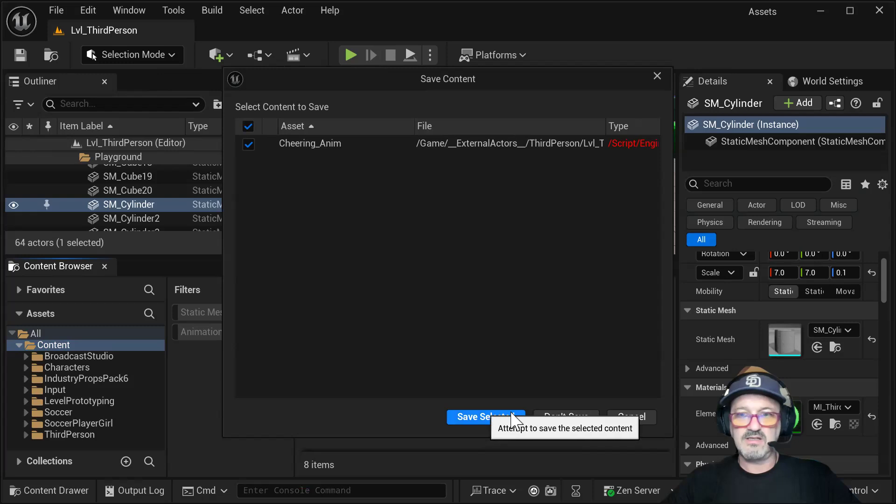
left_click(554, 413)
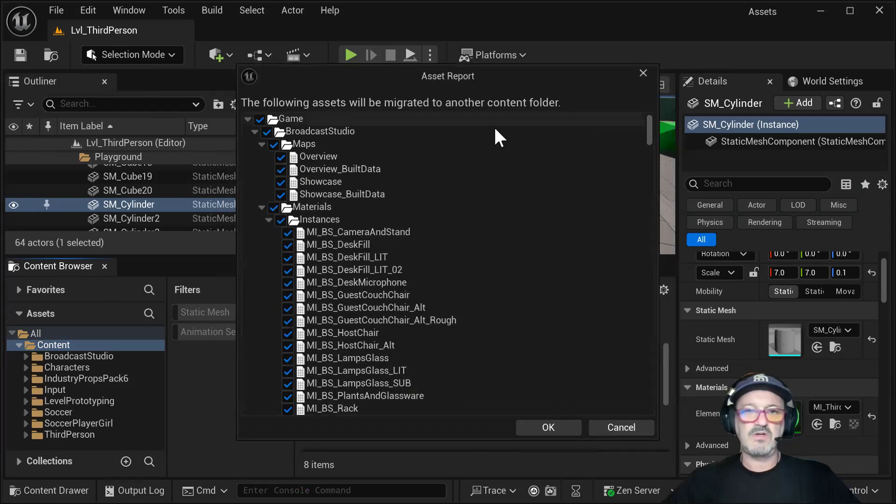
Reposition the asset report and collapse all folders directly under Game, from BroadcastStudio to ThirdPerson
left_click_drag(444, 69, 478, 85)
scroll(581, 175, "down", 5)
scroll(525, 161, "up", 5)
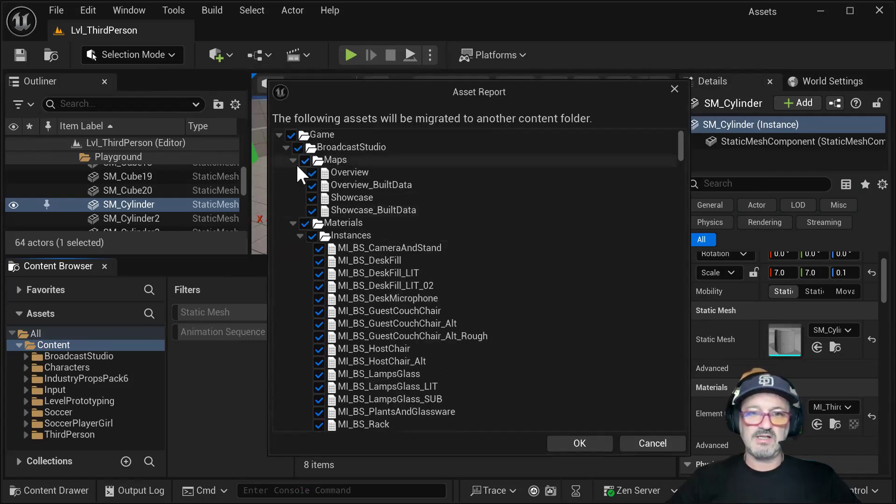
left_click(286, 148)
left_click(285, 160)
left_click(286, 173)
left_click(286, 185)
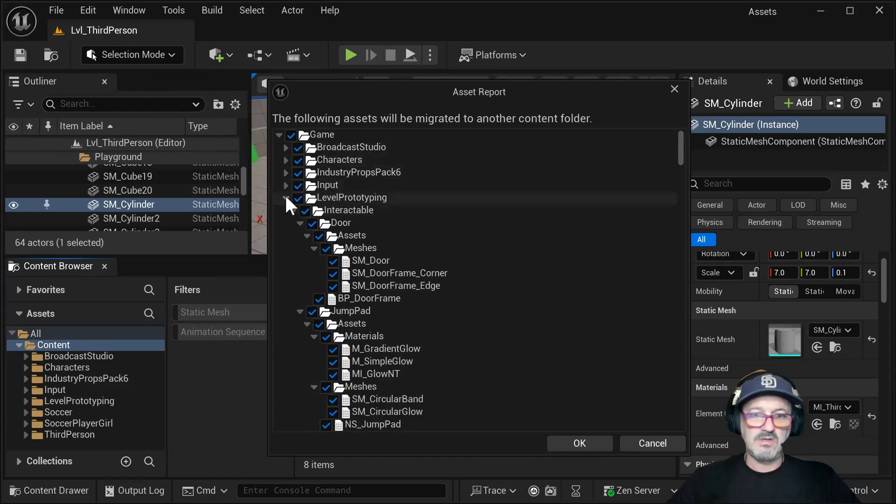
left_click(286, 198)
left_click(286, 211)
left_click(286, 223)
left_click(286, 236)
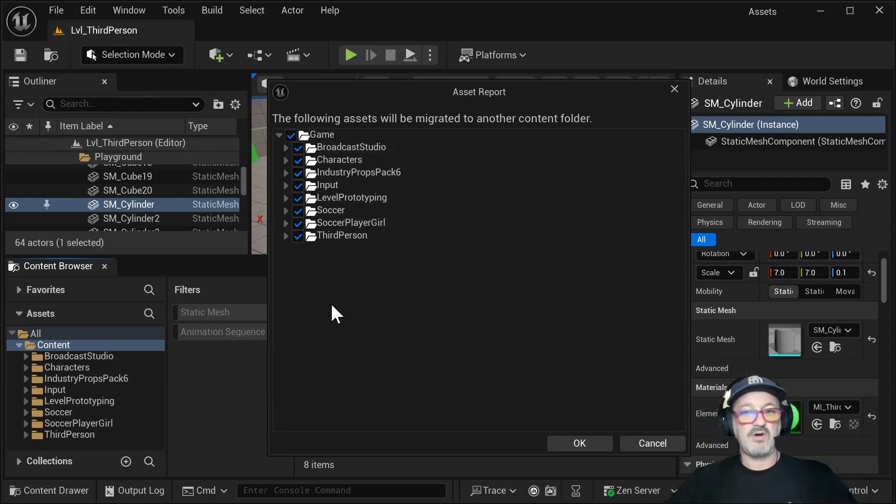
Exclude the ThirdPerson, LevelPrototyping, Input and Characters folders from the migration and confirm the asset list
left_click(298, 235)
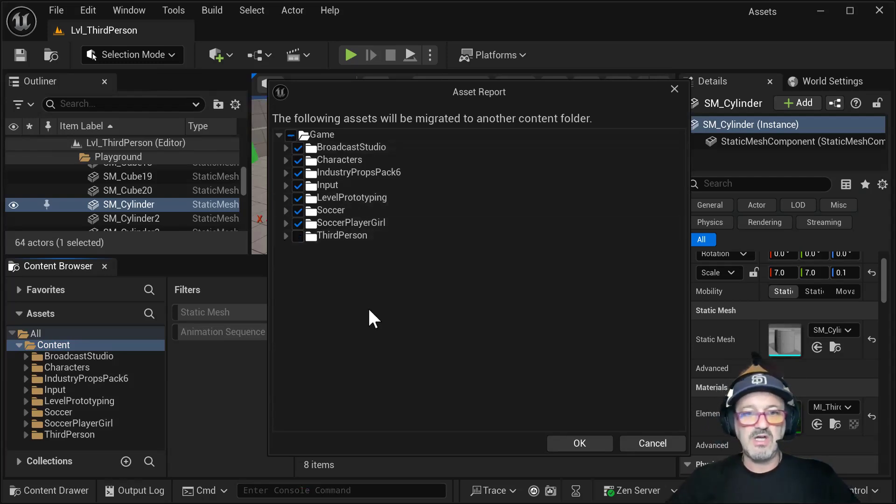
left_click(299, 198)
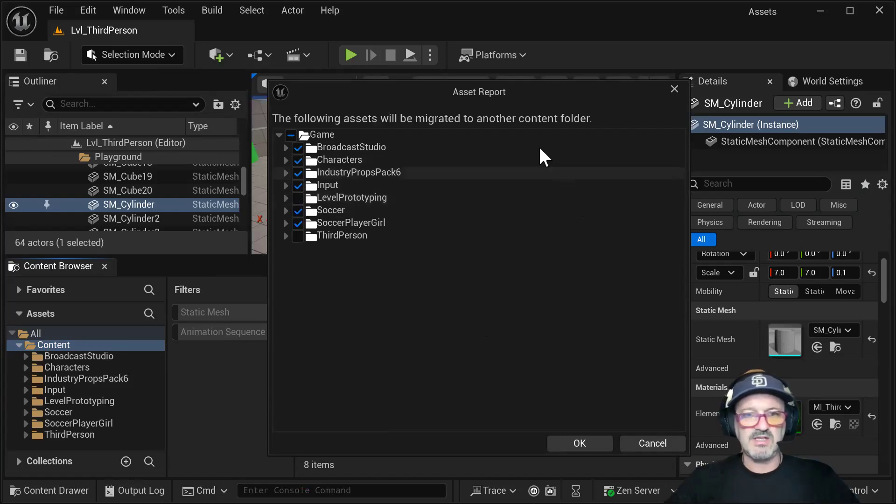
left_click(299, 185)
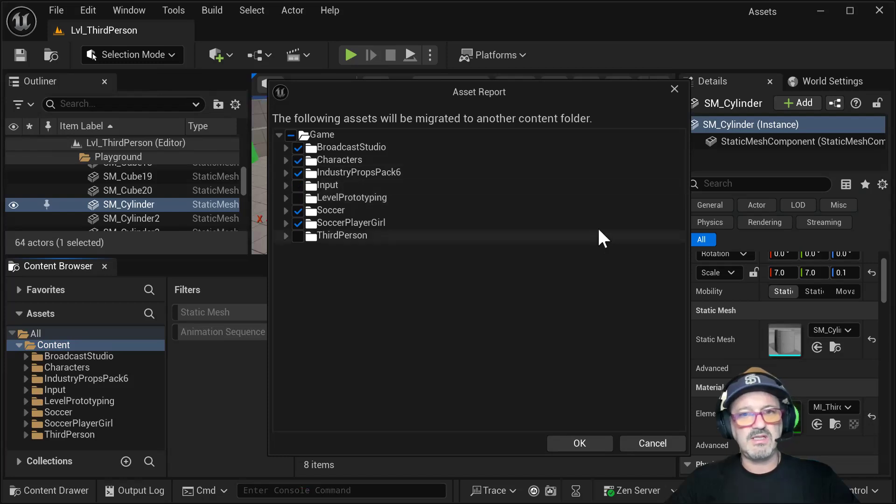
left_click(285, 159)
left_click(284, 159)
left_click(298, 160)
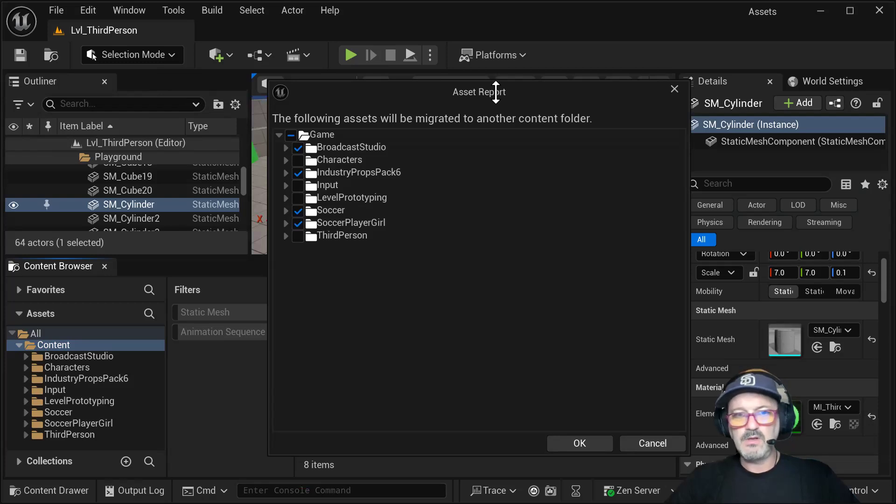
left_click_drag(493, 91, 466, 80)
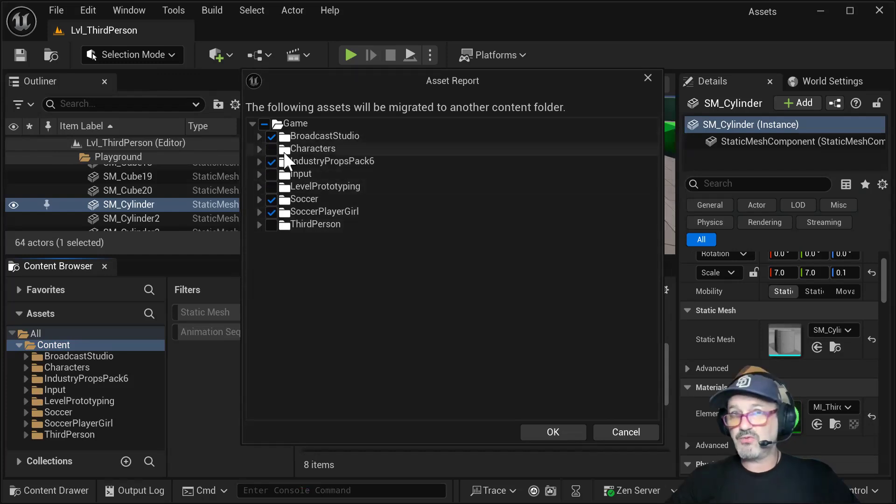
left_click(272, 225)
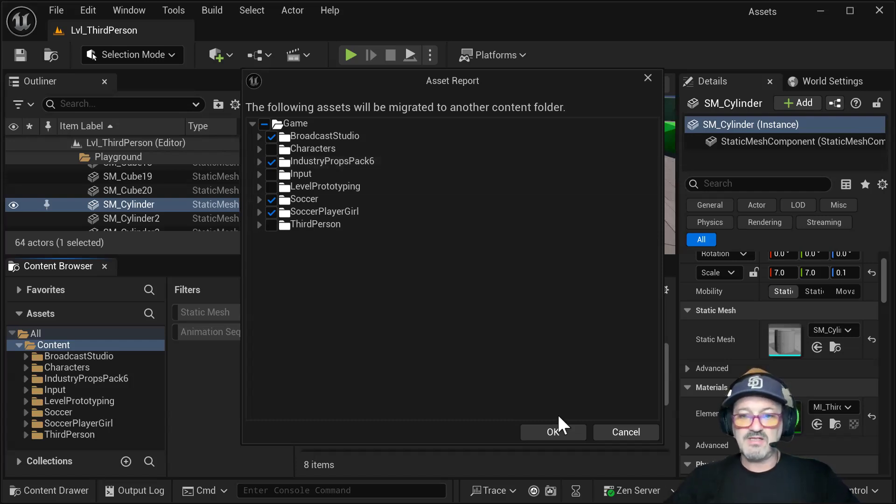
left_click(550, 426)
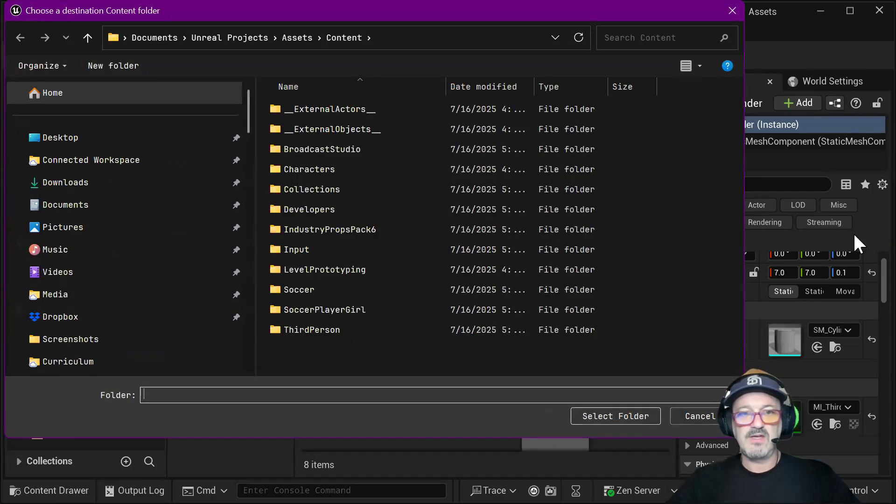
Choose the Content folder of the Soccer project in Documents > Unreal Projects as destination and run the migration
left_click_drag(220, 10, 312, 34)
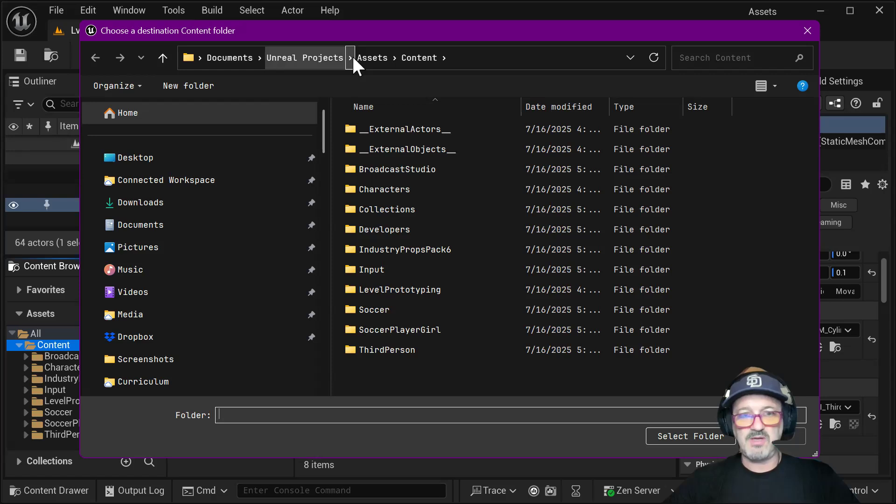
left_click(229, 58)
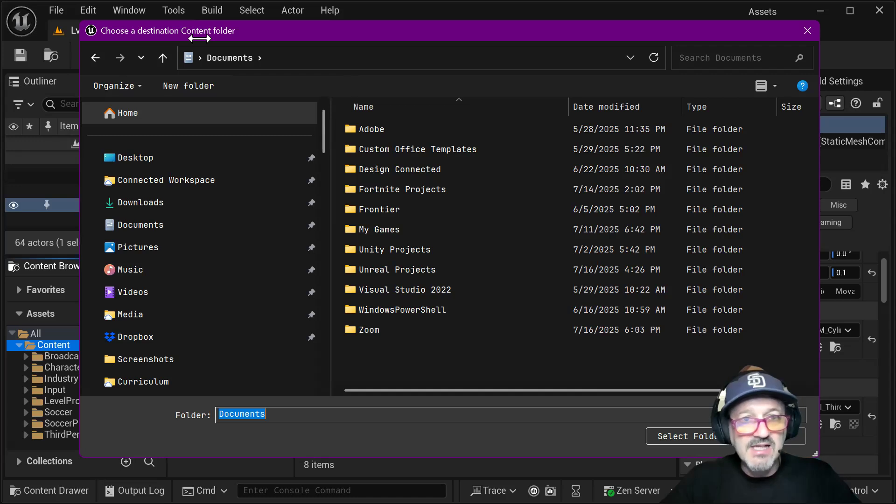
double_click(441, 269)
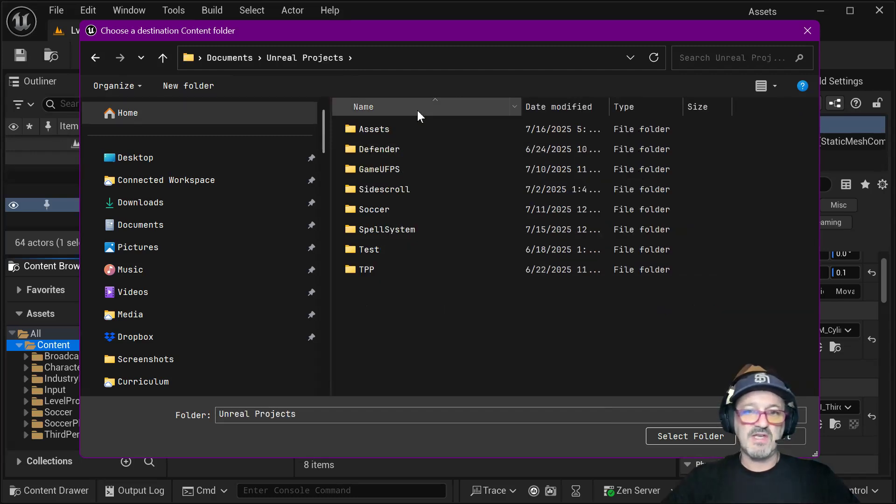
double_click(369, 208)
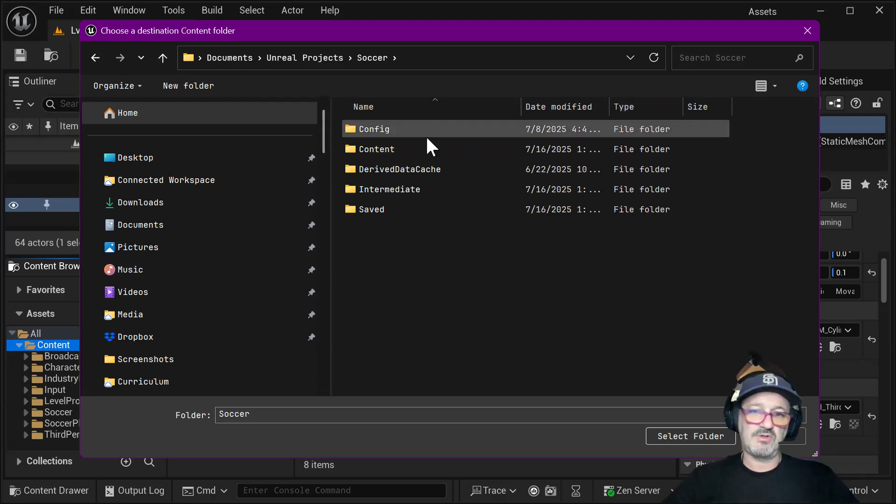
double_click(358, 146)
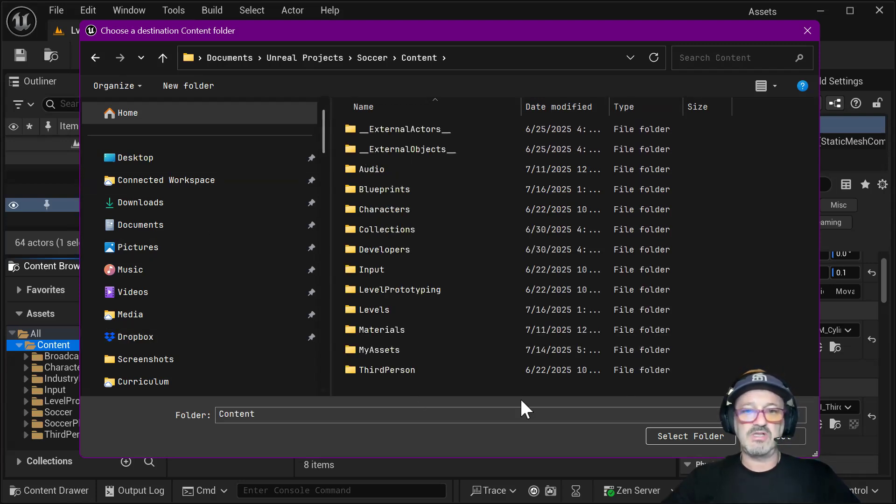
left_click(668, 436)
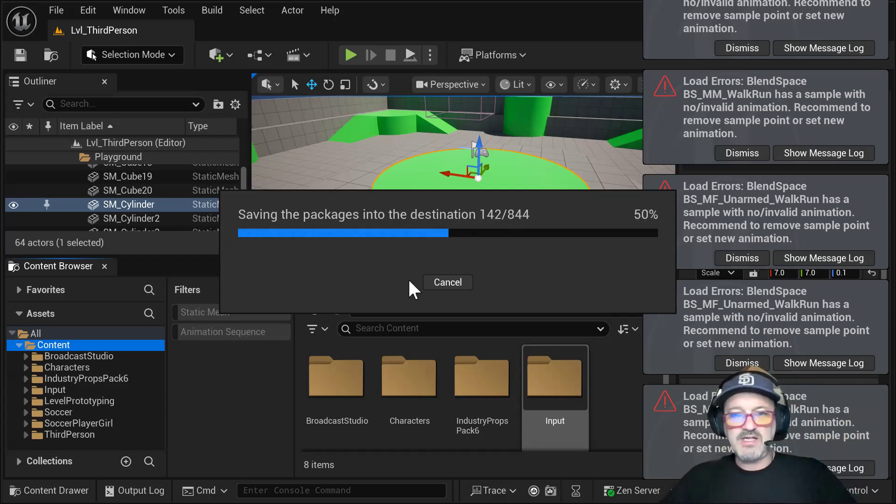
Switch to the Chrome browser while the migration is running
key("alt+Tab")
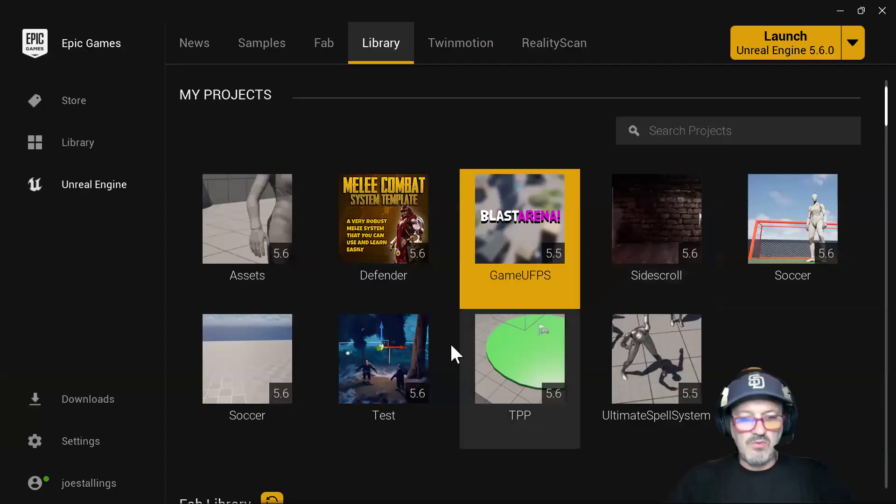
key("super")
type("chrome")
key("Return")
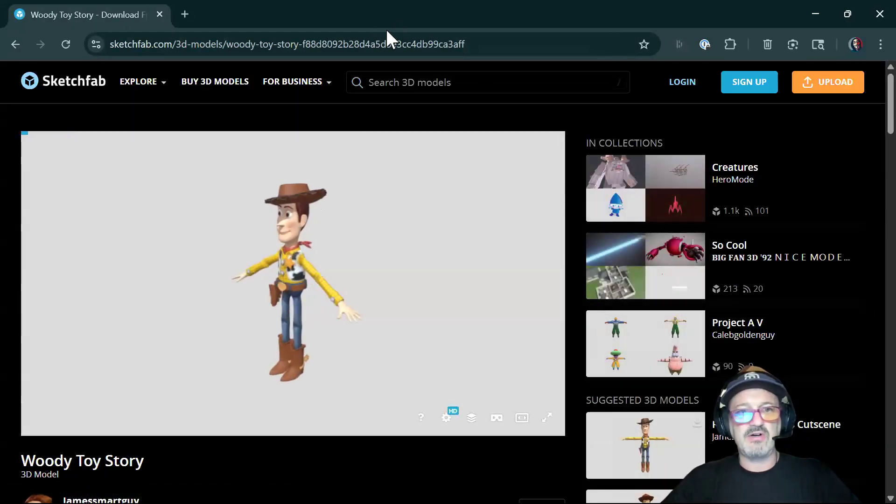
Search the web for mixamo and open the Mixamo website
left_click(385, 44)
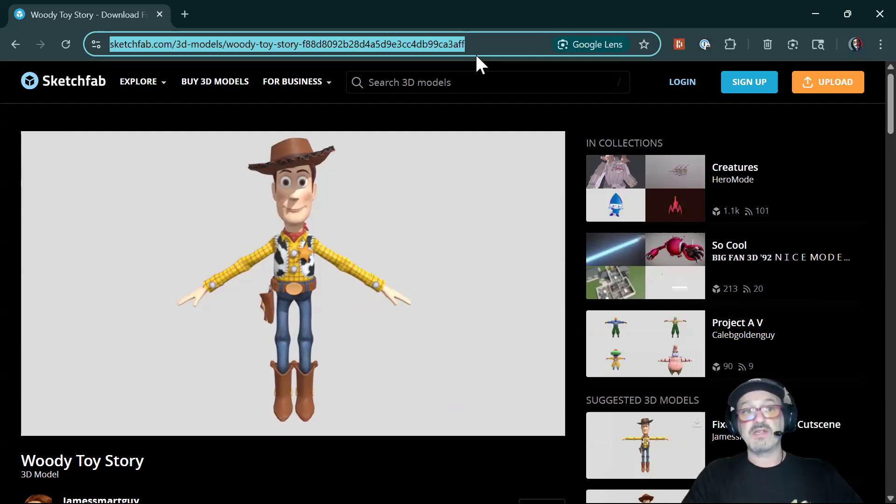
type("m")
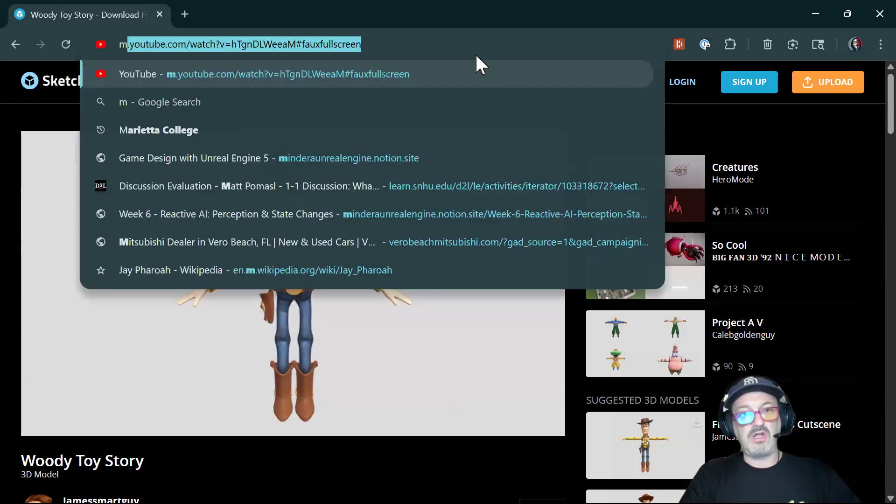
type("ixamo")
key("Return")
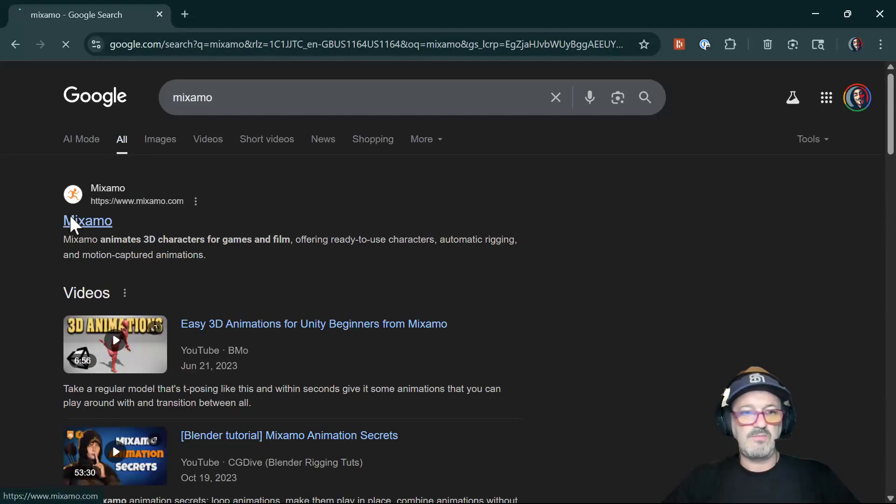
left_click(94, 221)
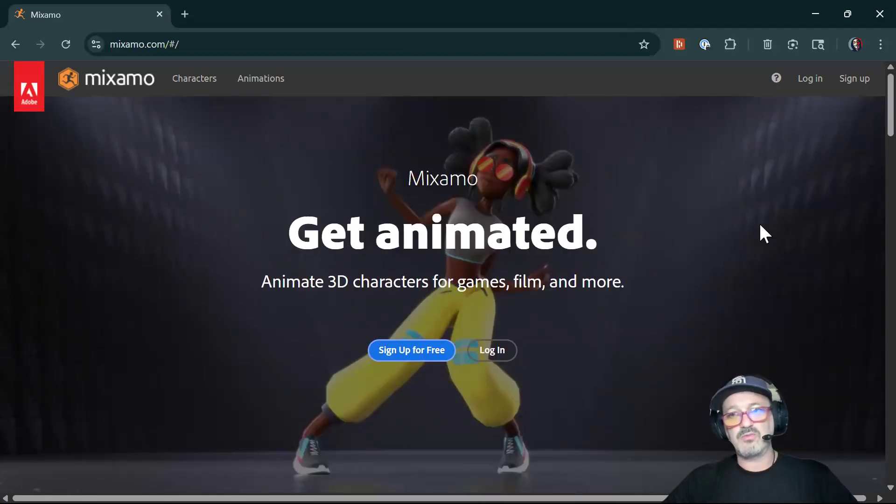
Sign in to Mixamo with a Google account and open the character library
left_click(813, 82)
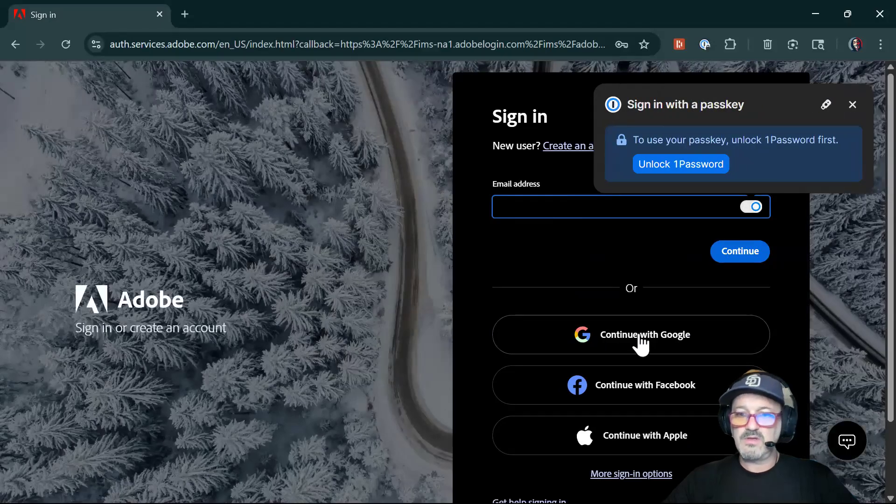
left_click(641, 344)
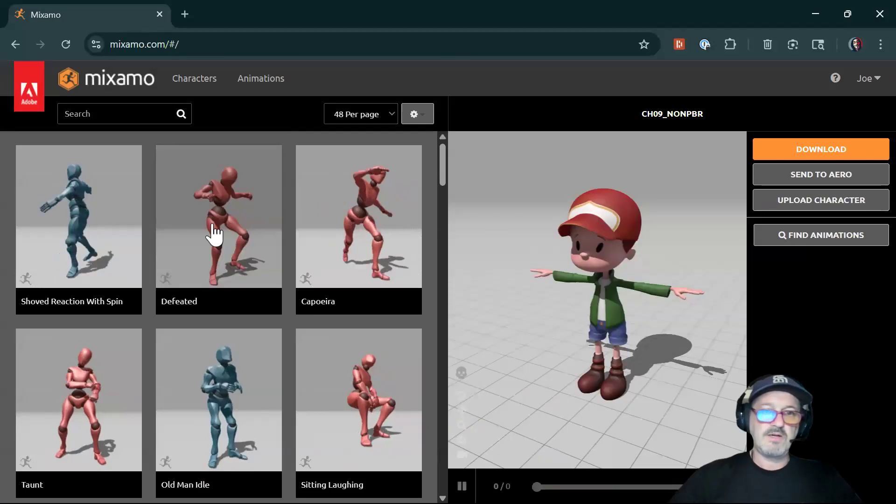
left_click(197, 82)
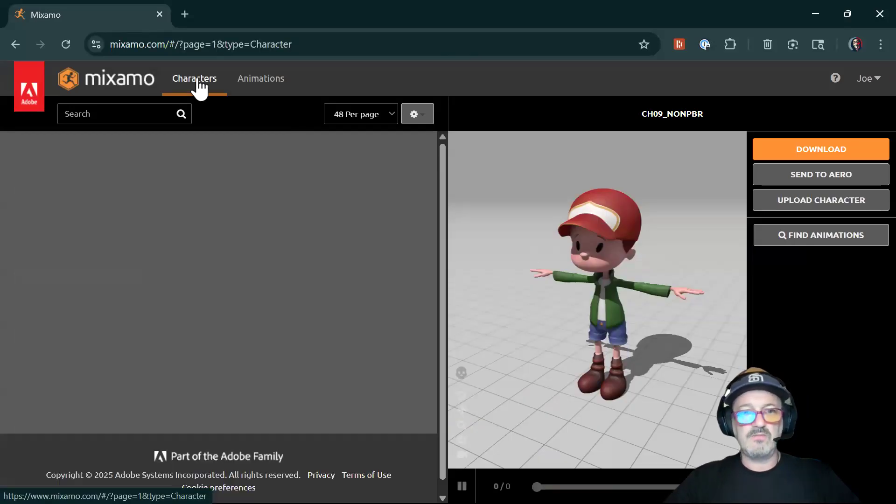
Browse the characters, load the Eve character in place of the current one and inspect it up close
left_click_drag(436, 166, 462, 467)
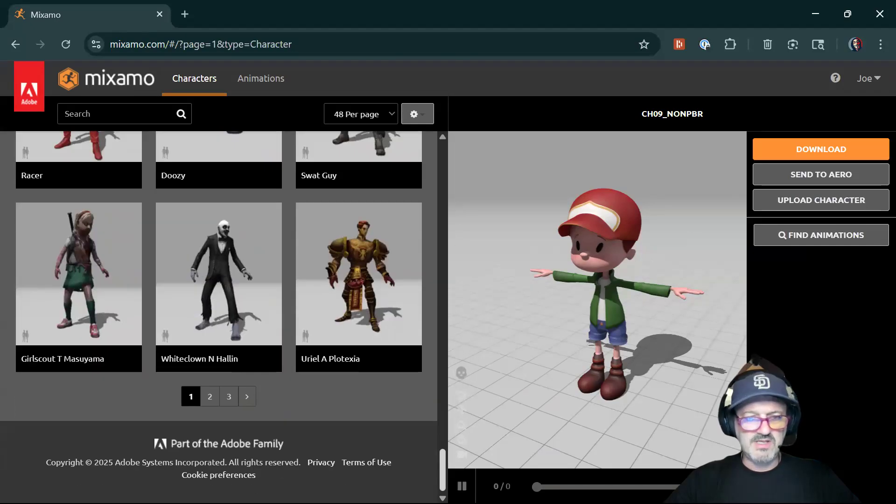
scroll(326, 215, "up", 9)
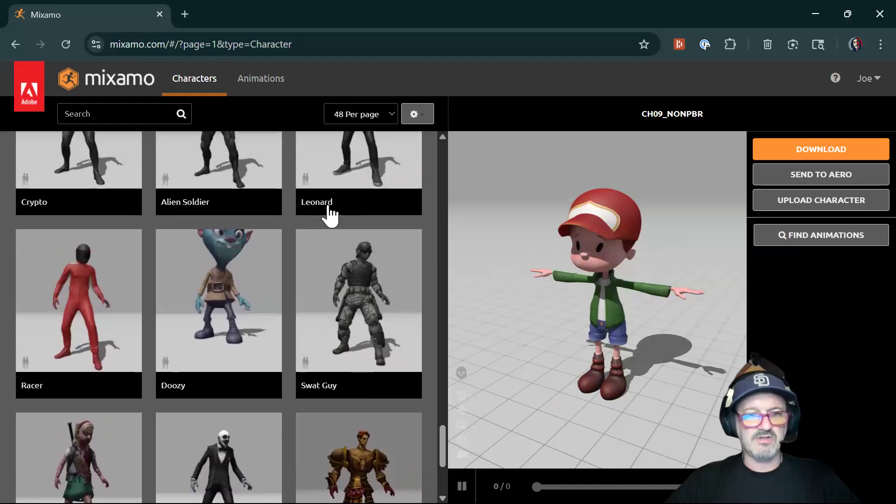
scroll(327, 205, "up", 10)
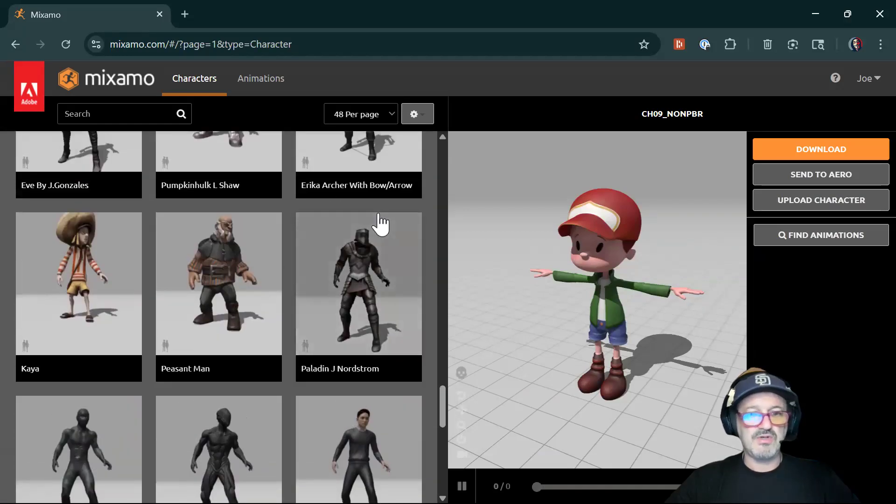
scroll(372, 220, "up", 1)
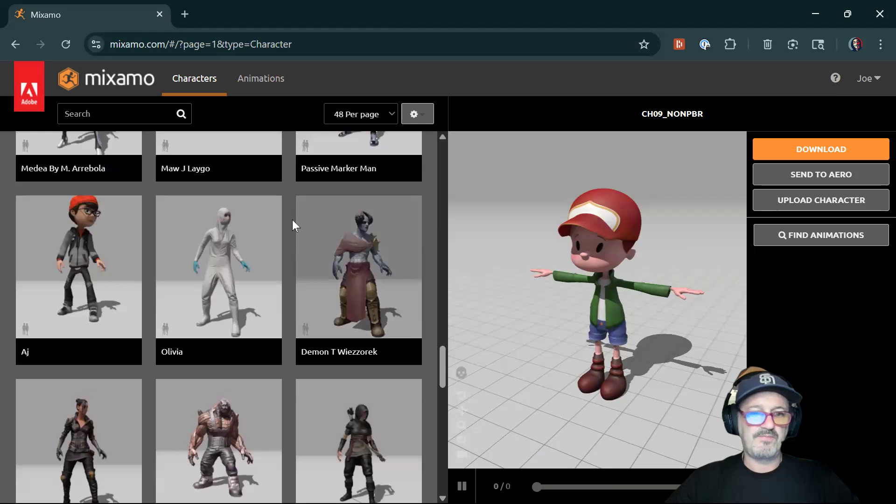
scroll(292, 219, "down", 5)
left_click(81, 296)
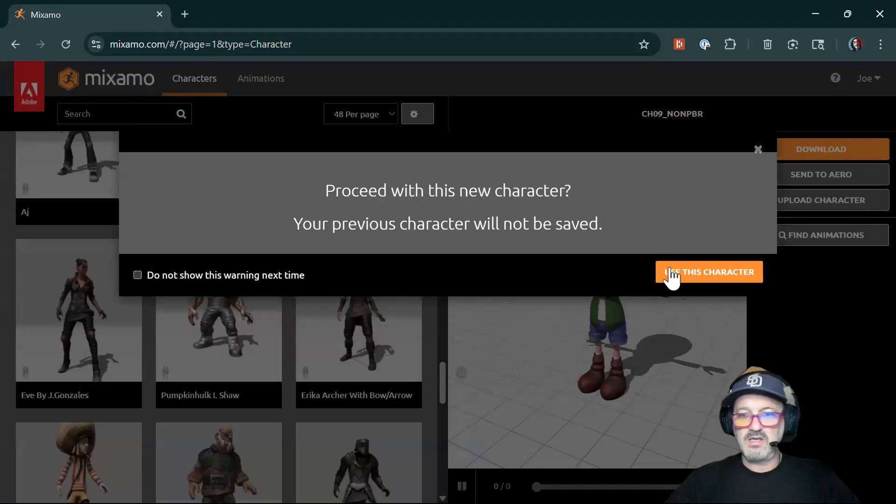
left_click(692, 276)
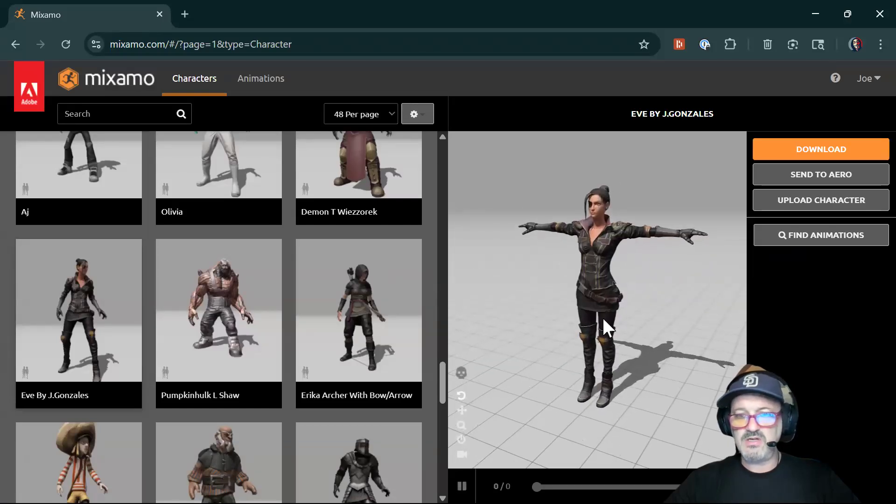
mouse_move(598, 309)
left_mouse_down()
mouse_move(636, 331)
mouse_move(578, 326)
mouse_move(604, 314)
mouse_move(598, 284)
mouse_move(620, 282)
mouse_move(602, 301)
left_mouse_up()
scroll(607, 303, "up", 3)
Load the Jody character from page 2 of the library and examine its face and outfit up close
left_click_drag(444, 380, 444, 479)
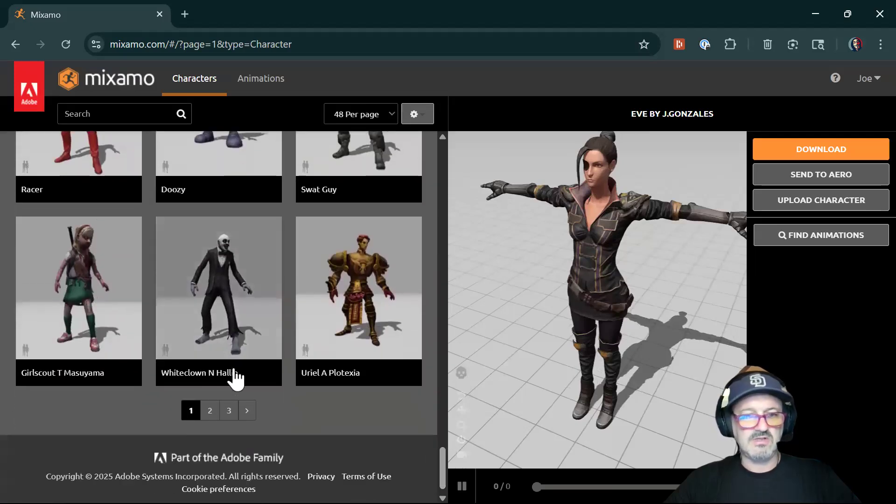
left_click(210, 410)
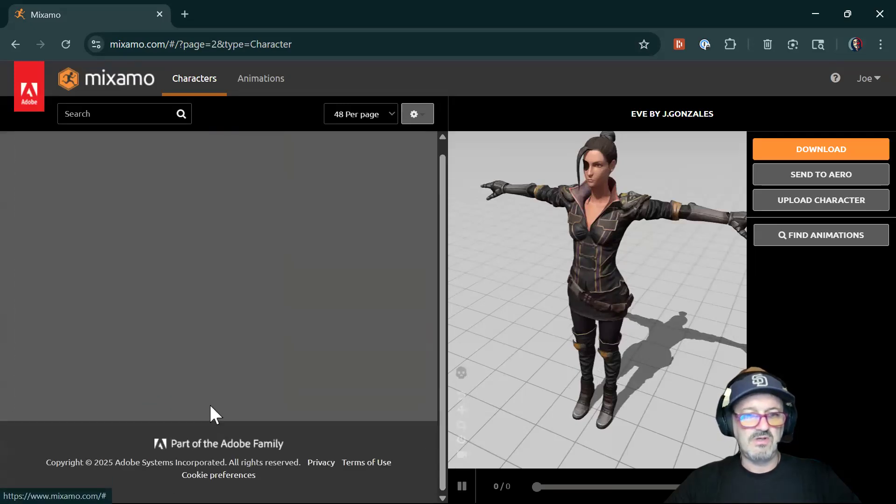
scroll(328, 187, "up", 3)
scroll(328, 187, "up", 8)
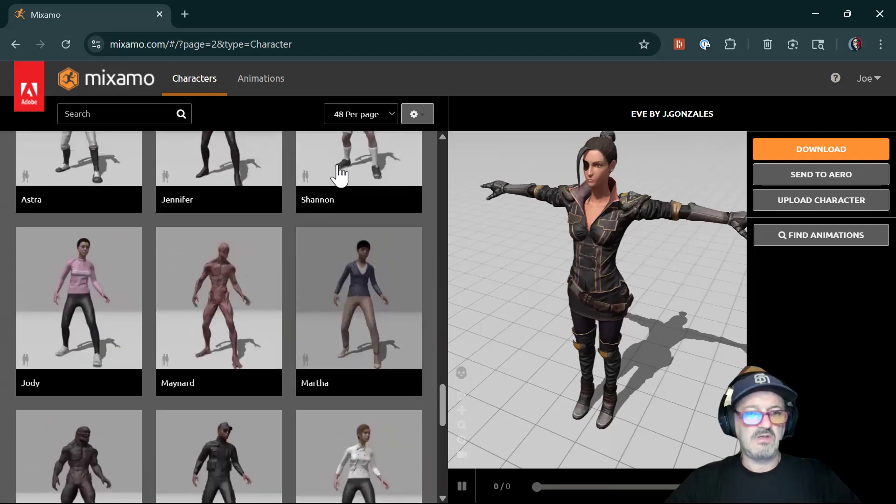
left_click(72, 300)
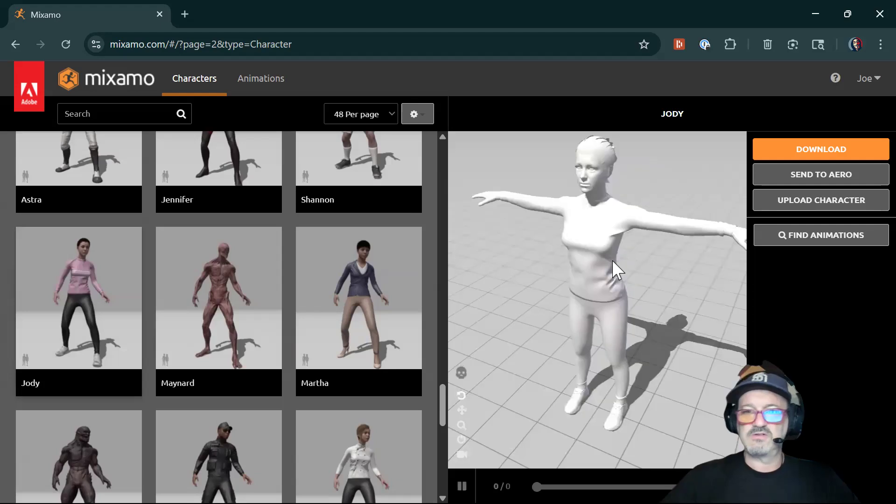
left_click_drag(605, 265, 567, 241)
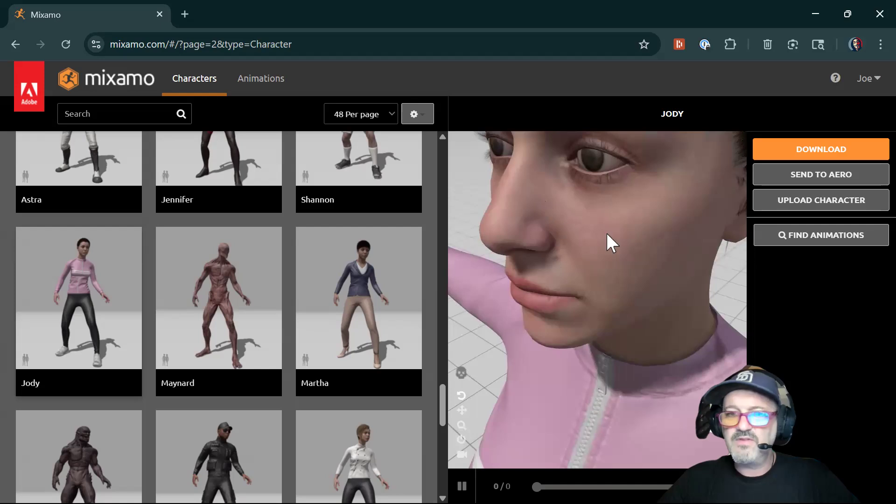
scroll(606, 213, "down", 6)
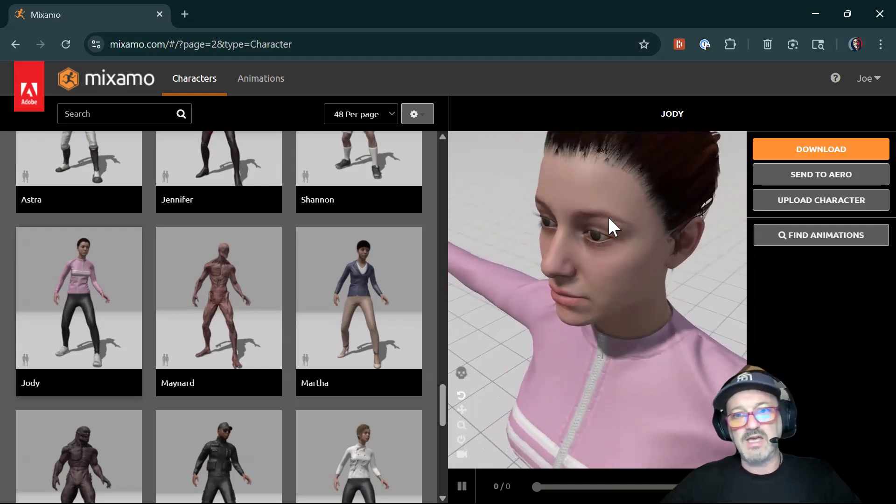
scroll(607, 218, "down", 5)
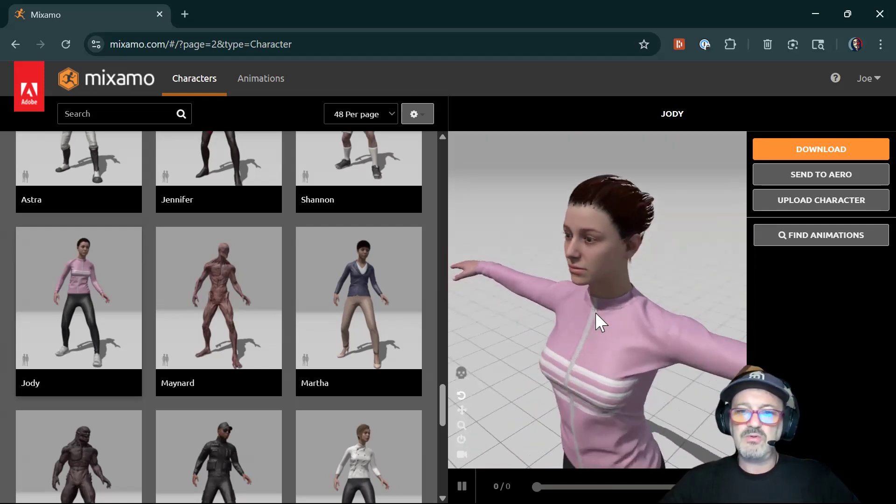
Load the Shannon character in the white soccer kit
scroll(372, 286, "up", 5)
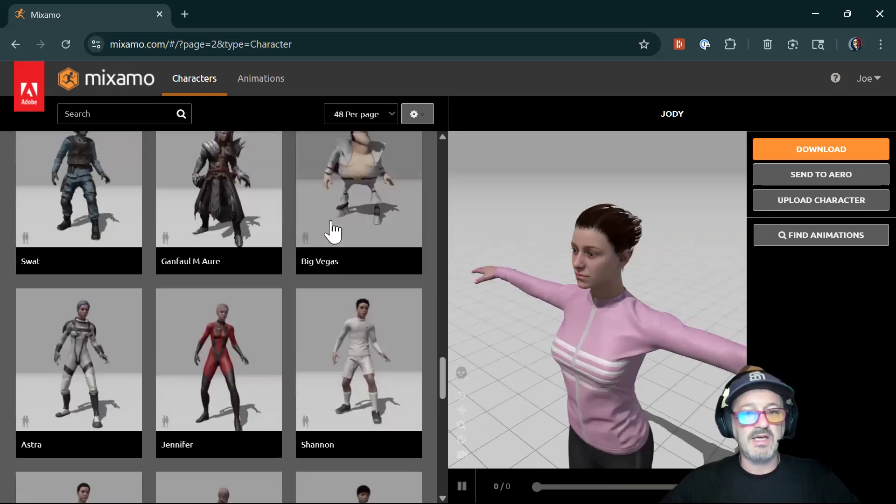
scroll(350, 327, "down", 1)
left_click(357, 346)
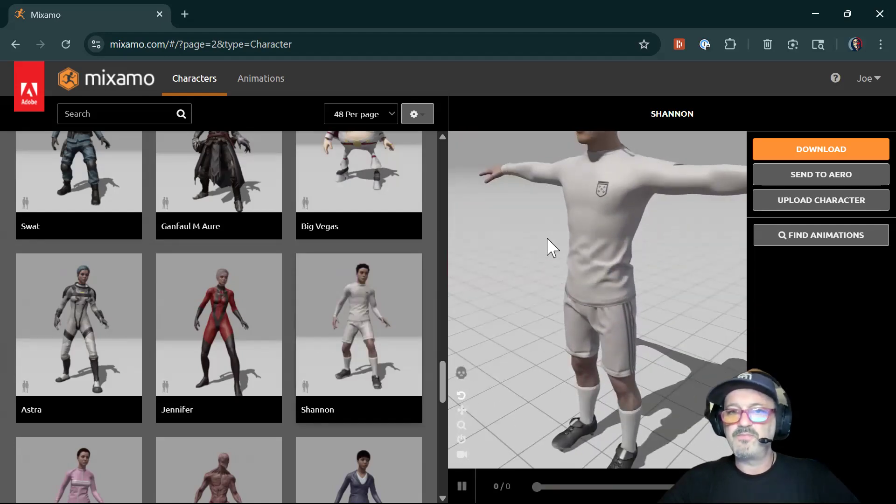
Review the format and pose options in Shannon's download settings without downloading the character
left_click(812, 150)
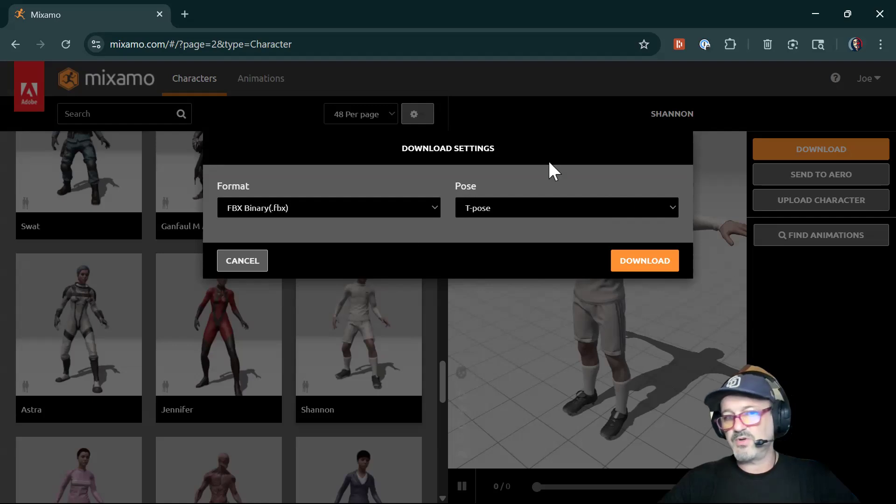
left_click(243, 261)
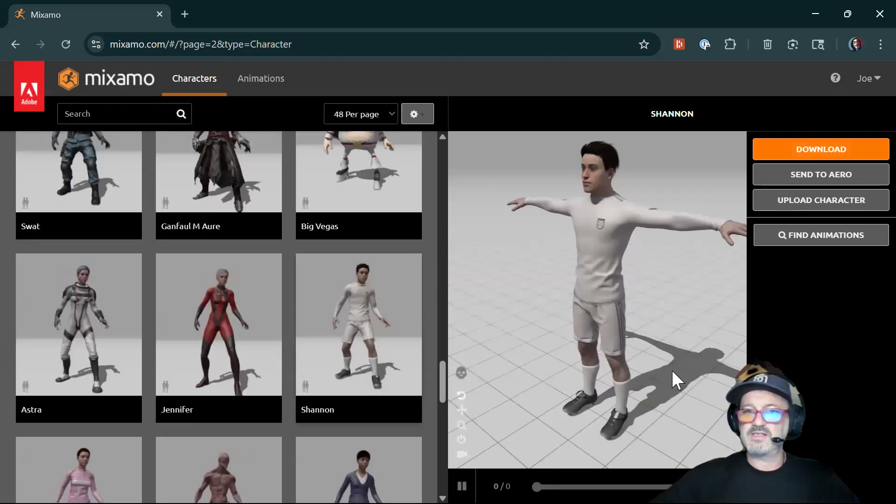
left_click_drag(547, 291, 538, 291)
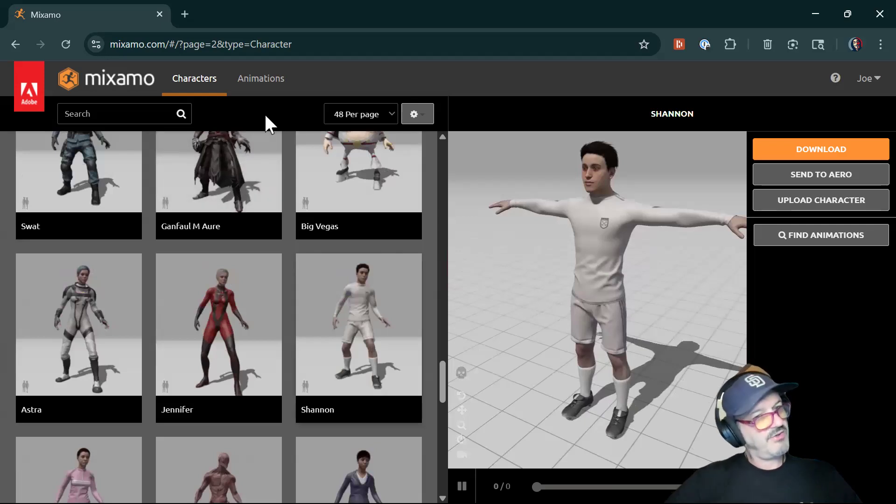
Browse the animation library and search it for soccer
left_click(262, 88)
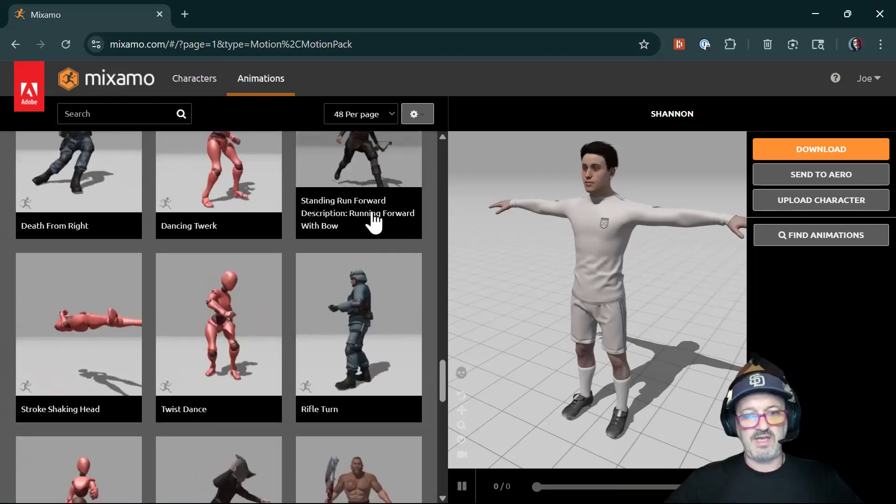
left_click_drag(443, 374, 443, 359)
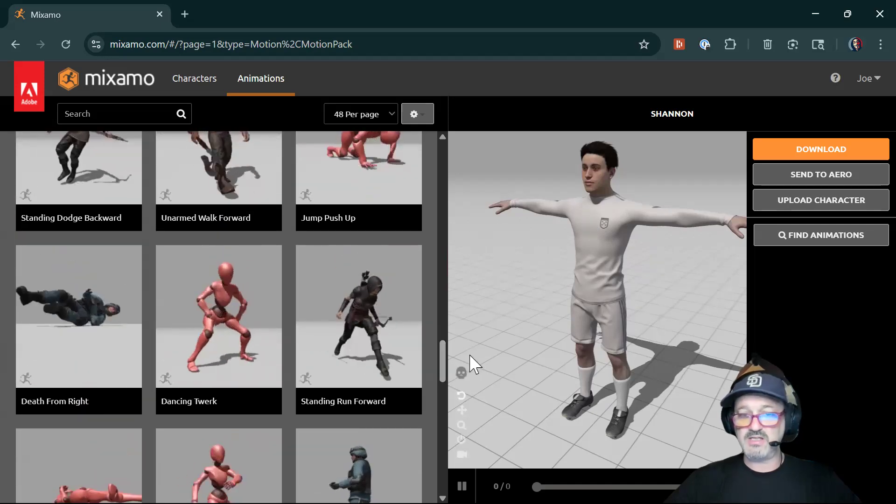
left_click_drag(443, 368, 446, 320)
scroll(565, 232, "down", 3)
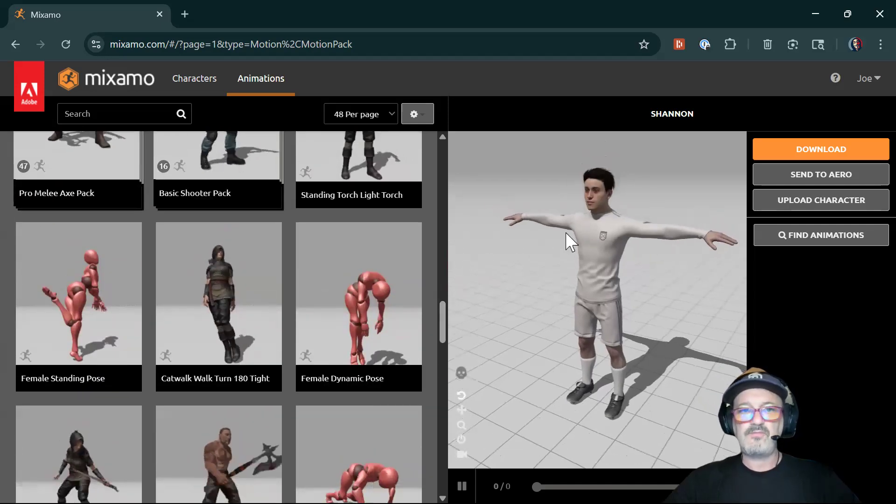
left_click(100, 119)
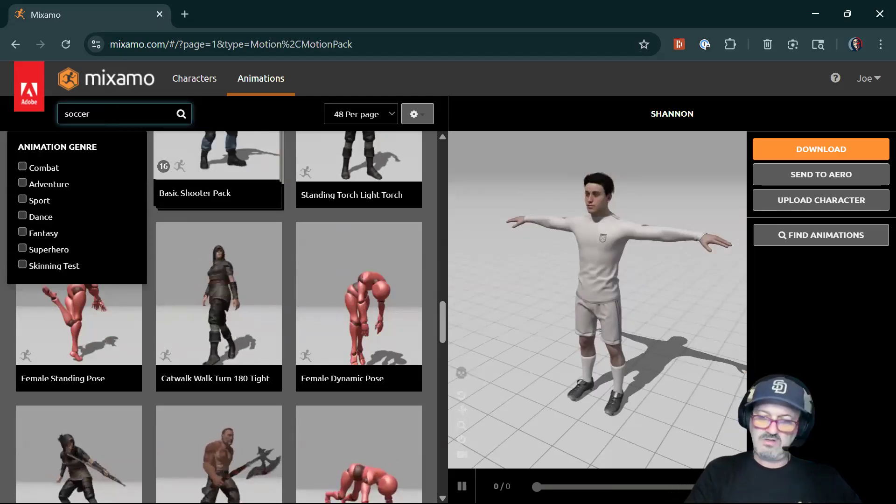
key("Return")
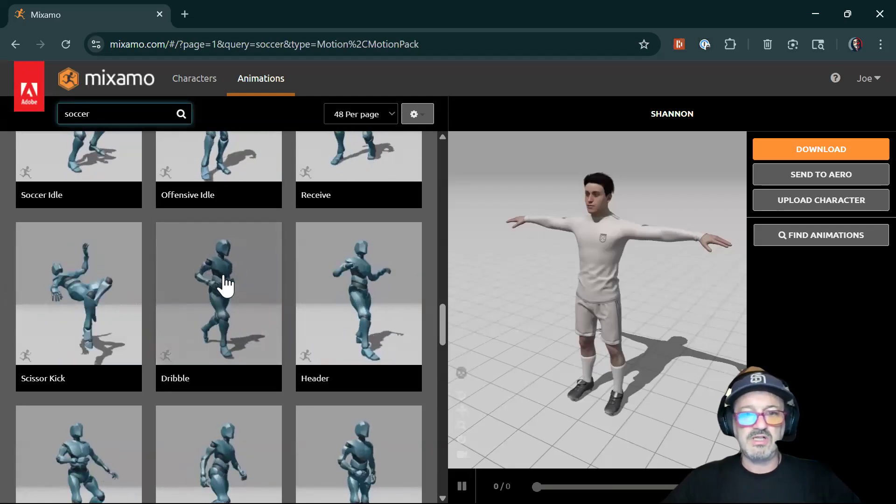
Apply the Soccer Idle animation to Shannon and set its Bounce to 65 and Overdrive to 16
scroll(299, 274, "up", 4)
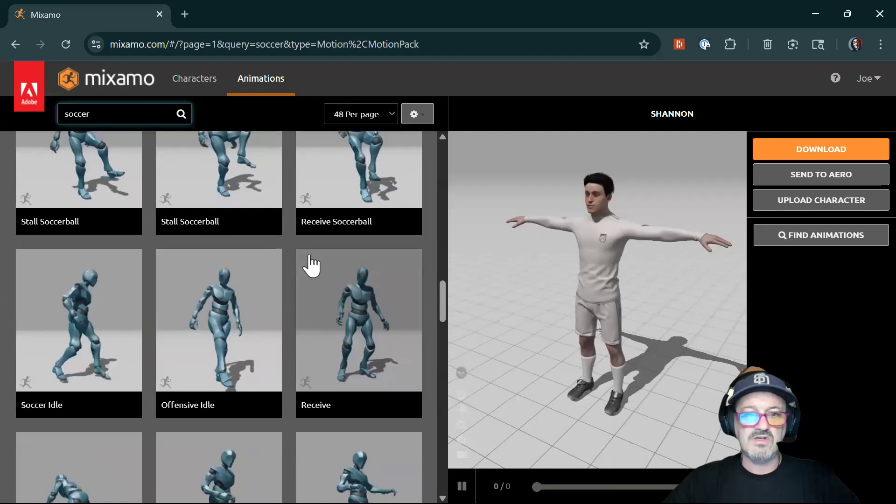
left_click(77, 314)
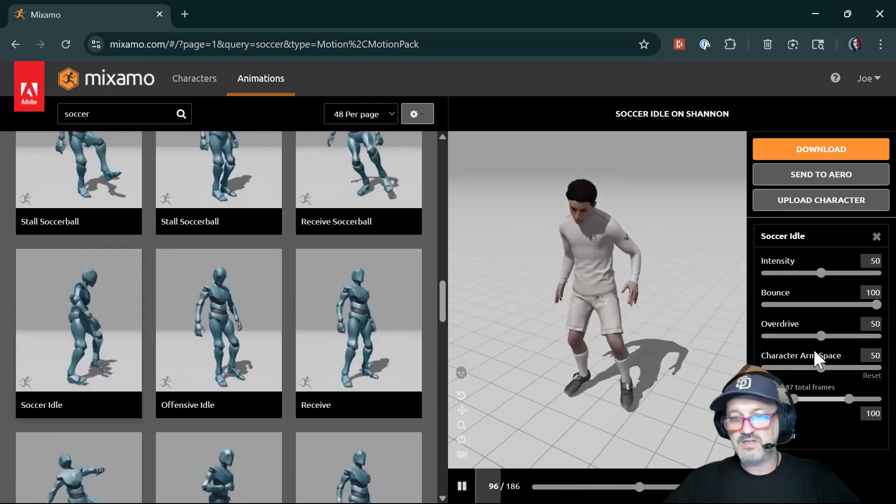
left_click_drag(871, 304, 837, 311)
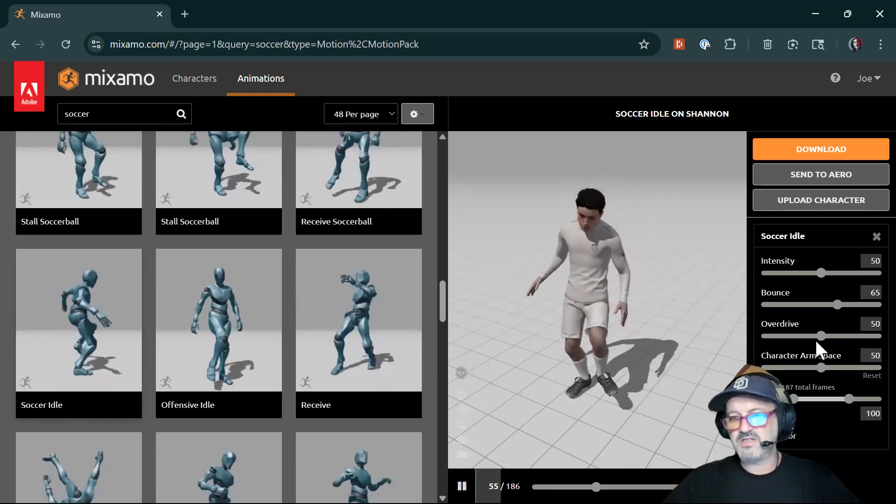
left_click_drag(786, 337, 784, 336)
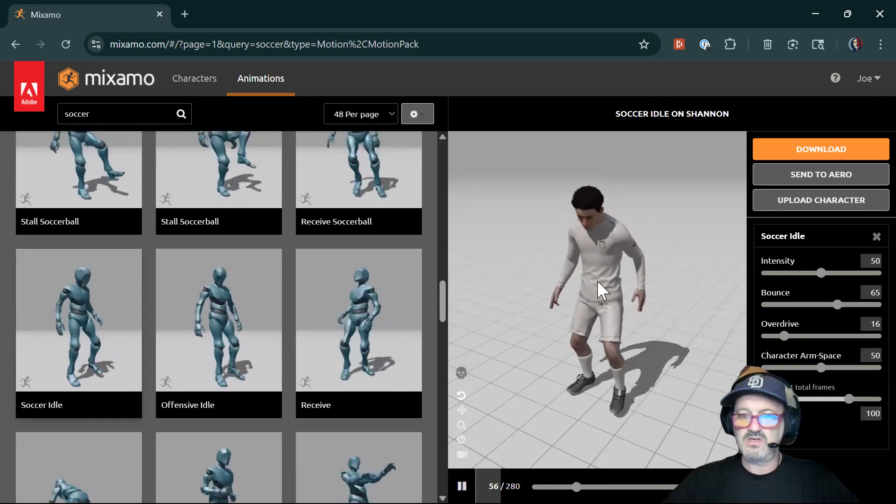
Review the format, skin, frame rate and keyframe reduction options for downloading the Soccer Idle animation, without downloading it
left_click(794, 149)
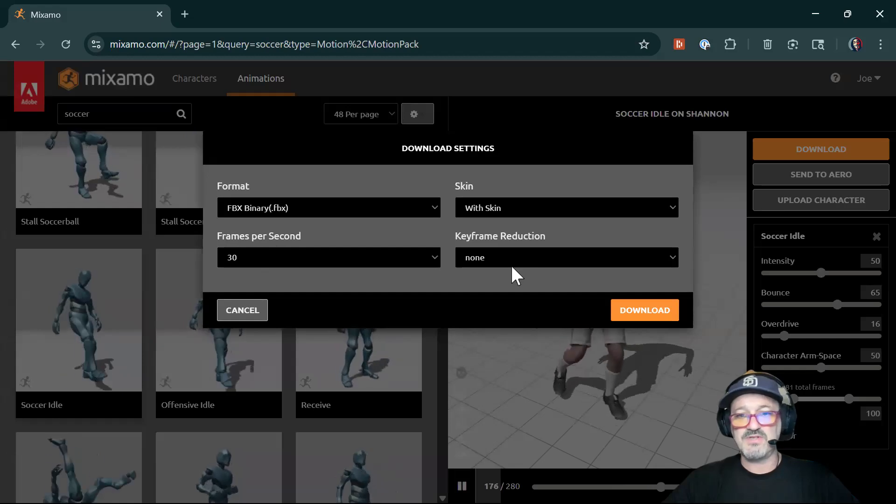
left_click(261, 311)
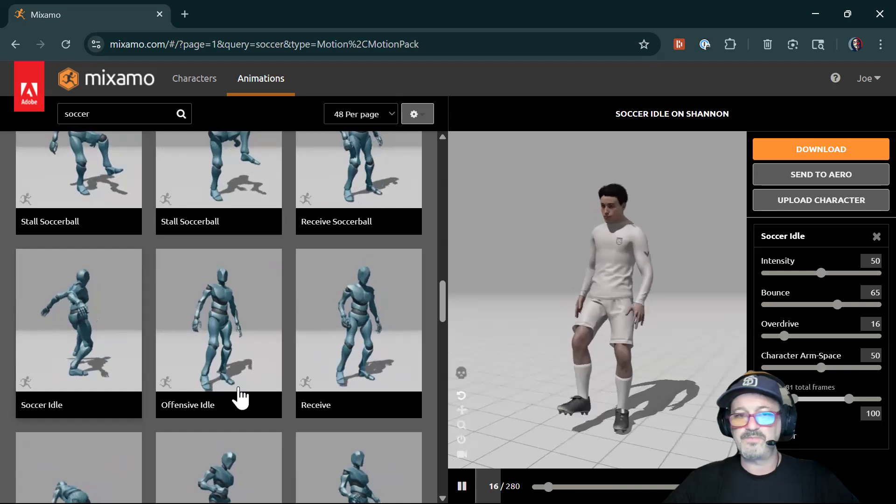
Apply the Jog Forward animation to Shannon and browse further through the soccer animations
scroll(235, 290, "down", 9)
scroll(241, 290, "down", 5)
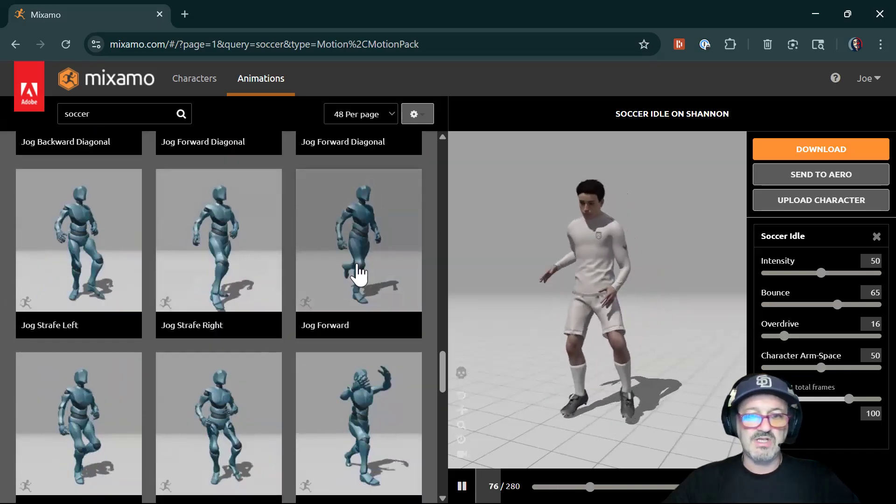
left_click(356, 276)
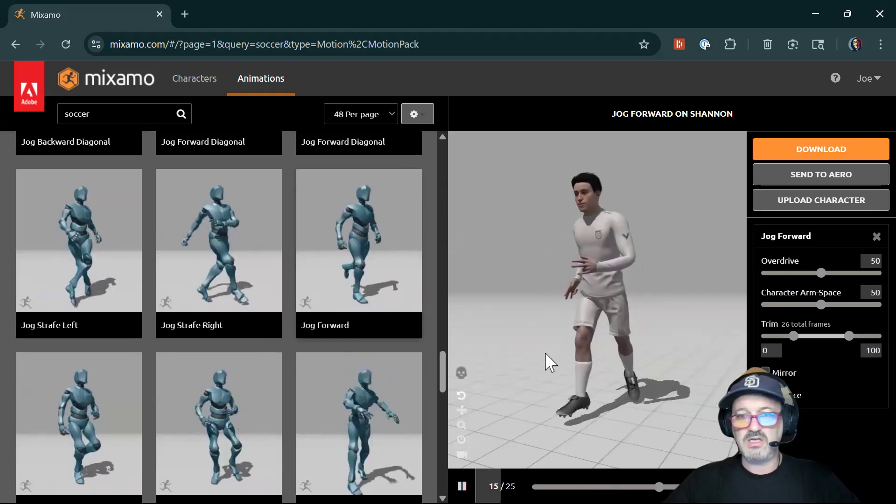
scroll(354, 359, "down", 4)
scroll(321, 280, "down", 6)
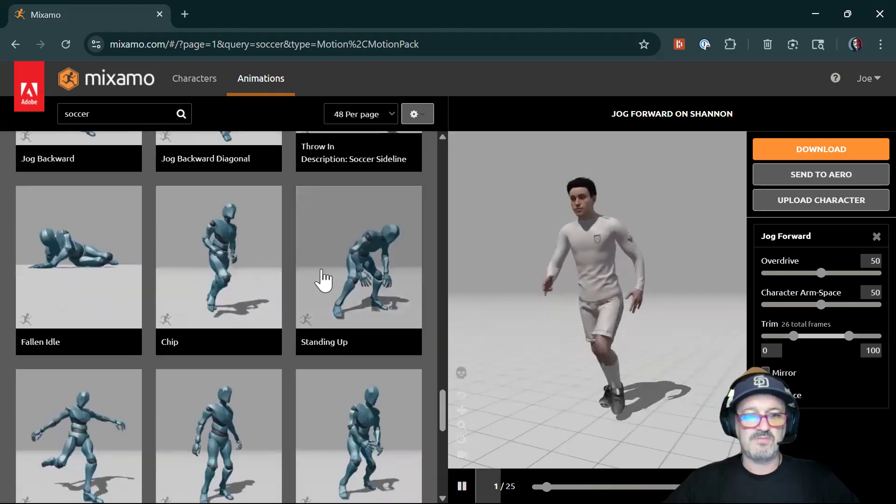
left_click(361, 303)
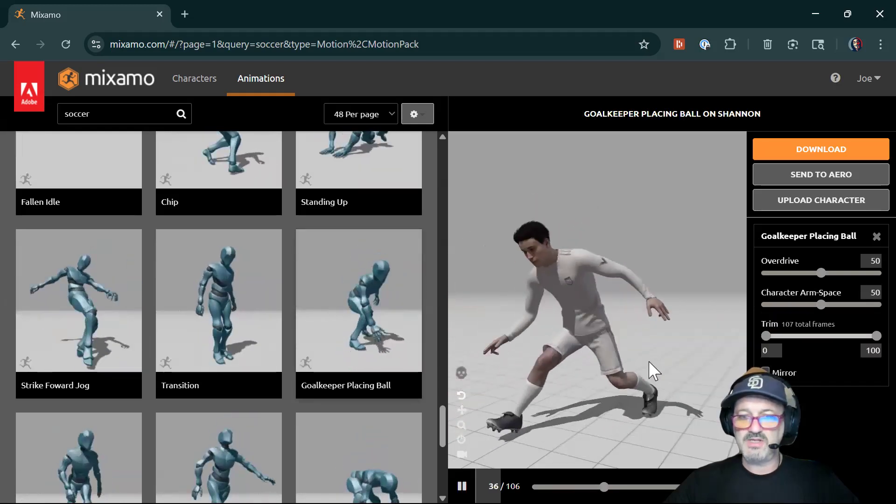
left_click_drag(554, 336, 410, 274)
left_click(208, 45)
left_click(209, 44)
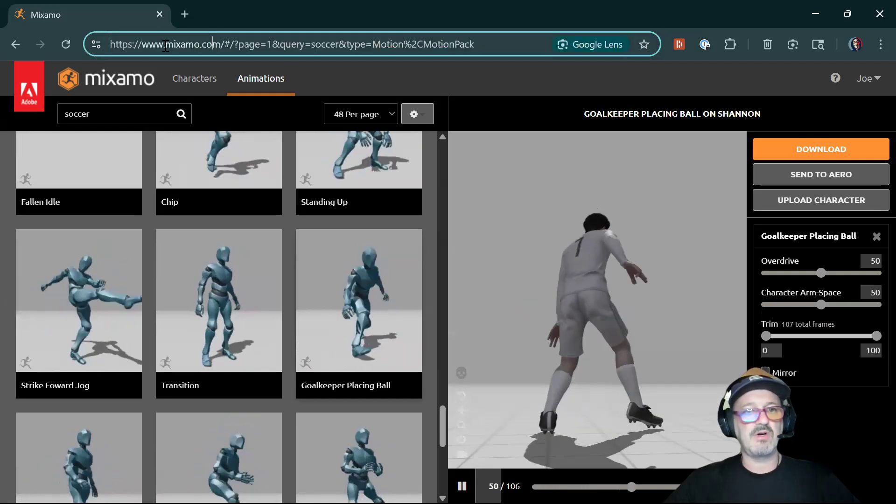
left_click_drag(224, 44, 111, 44)
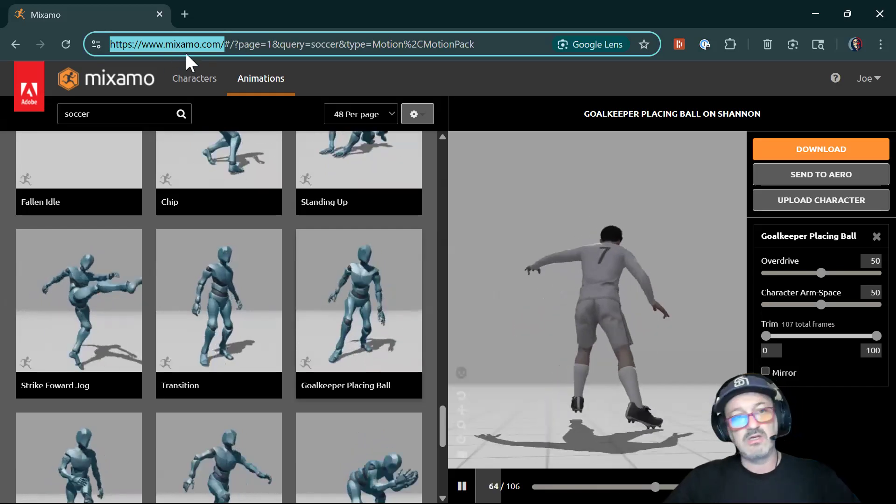
Switch to the Assets project in Unreal Editor, dismiss the Message Log and close the project
key("alt+Tab")
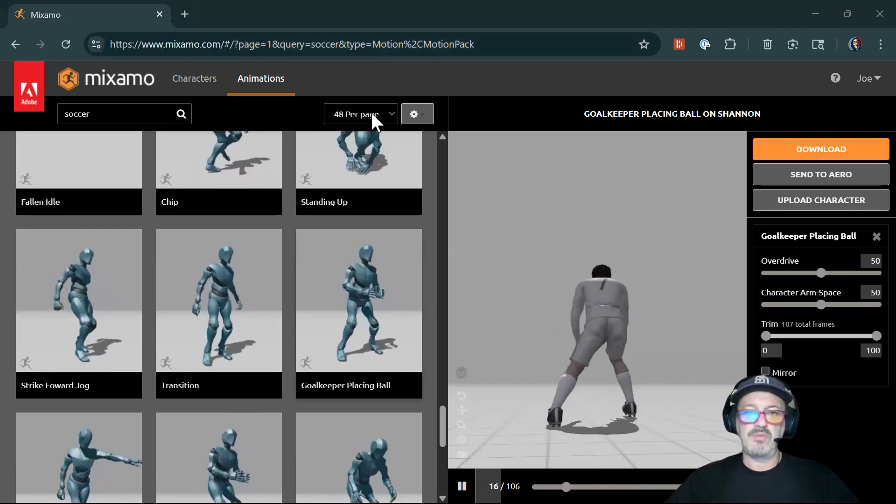
key("Tab")
key("Tab")
key("Tab")
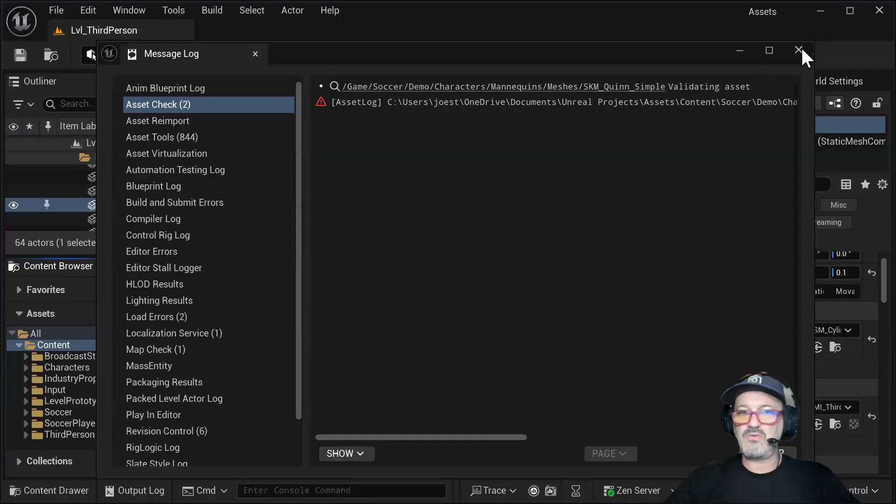
left_click(798, 50)
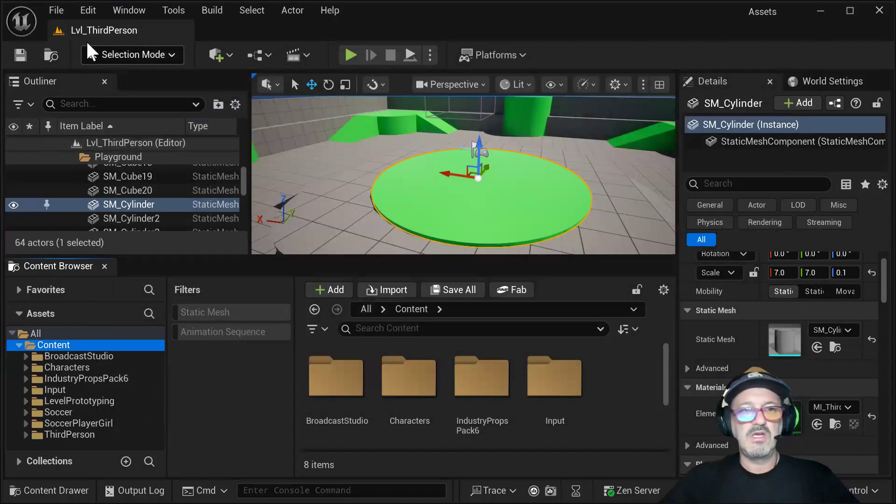
left_click(879, 10)
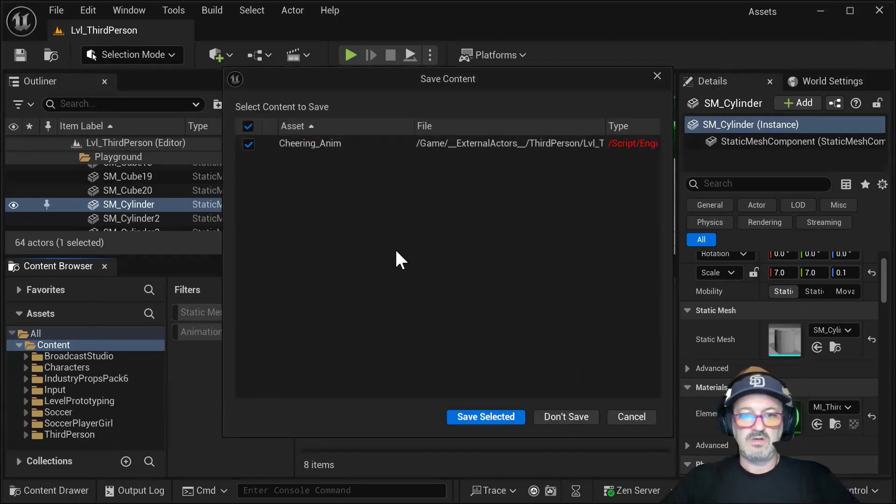
Switch to the Epic Games Launcher, open the Soccer project with the goal thumbnail, and minimize the launcher and browser windows
key("alt+Tab")
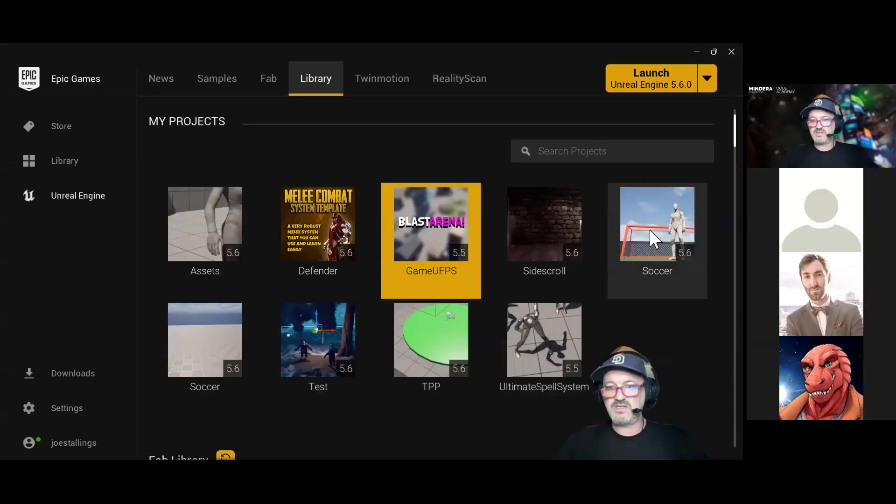
double_click(788, 228)
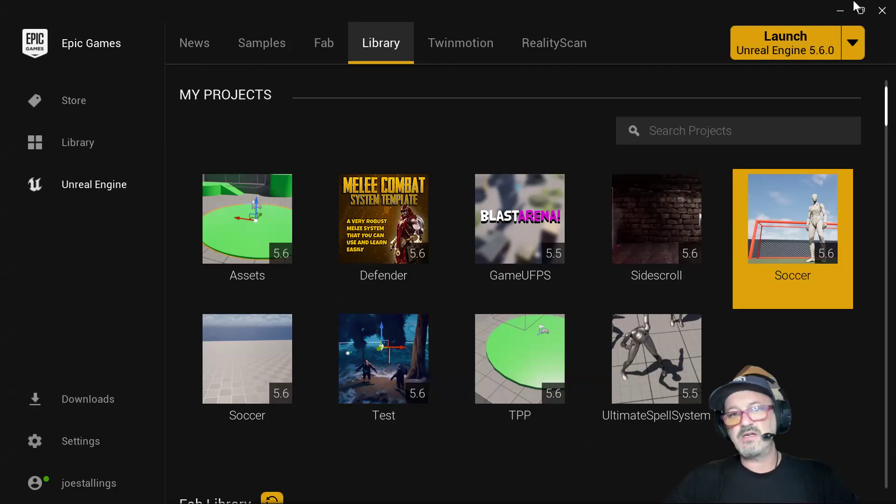
left_click(841, 10)
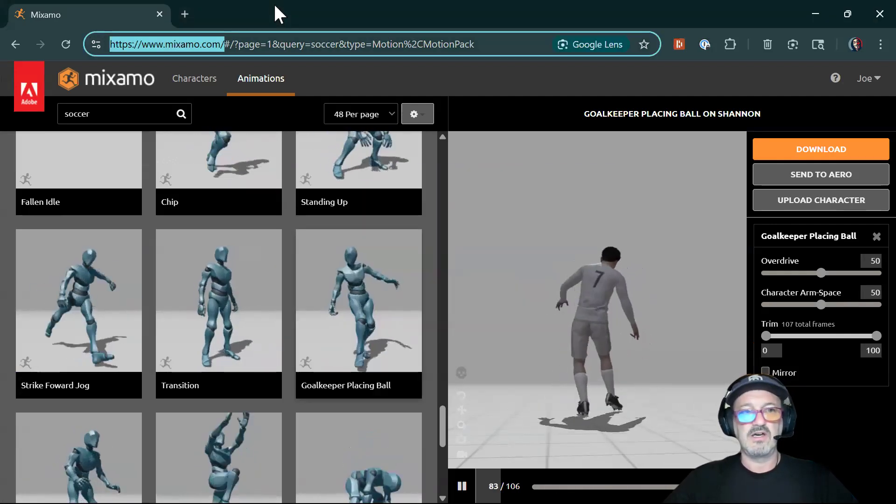
left_click(864, 14)
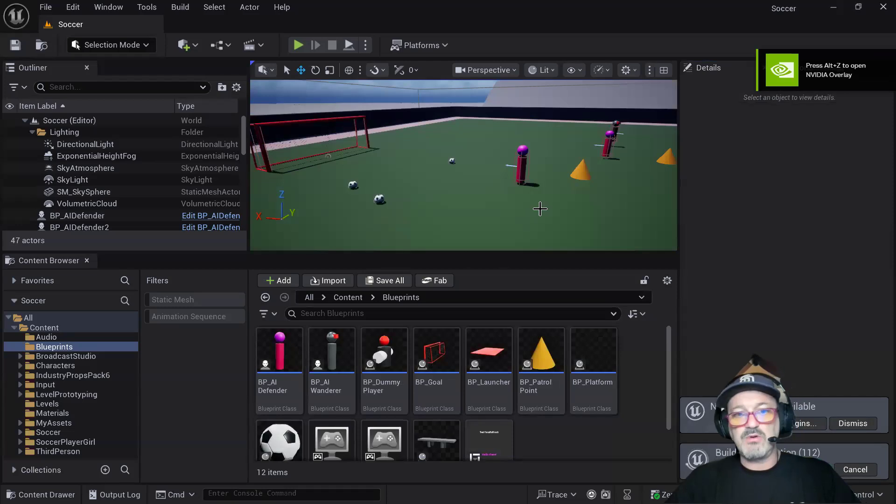
Look around the soccer pitch in the Soccer level and focus the view on the ground plane
right_click_drag(477, 219, 476, 219)
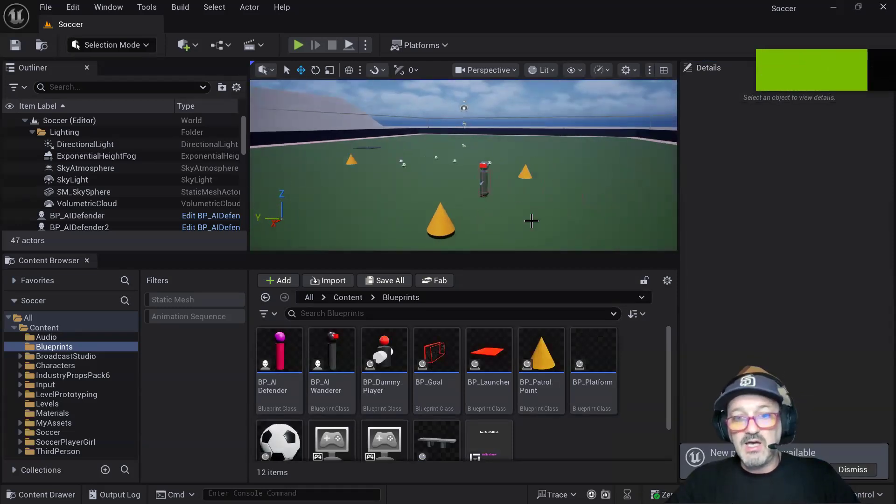
right_click_drag(543, 219, 554, 217)
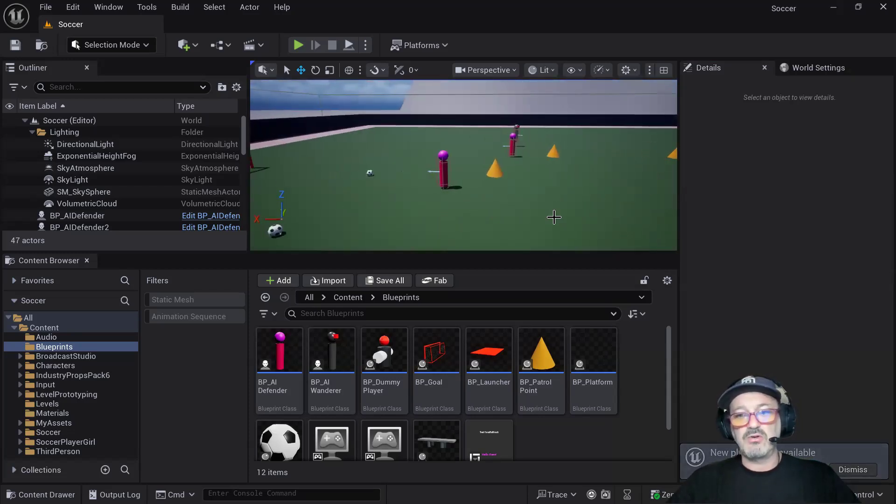
right_click_drag(539, 182, 539, 181)
right_click_drag(448, 174, 444, 198)
mouse_move(554, 182)
right_mouse_down()
mouse_move(530, 183)
mouse_move(549, 185)
right_mouse_up()
left_click(549, 185)
key("f")
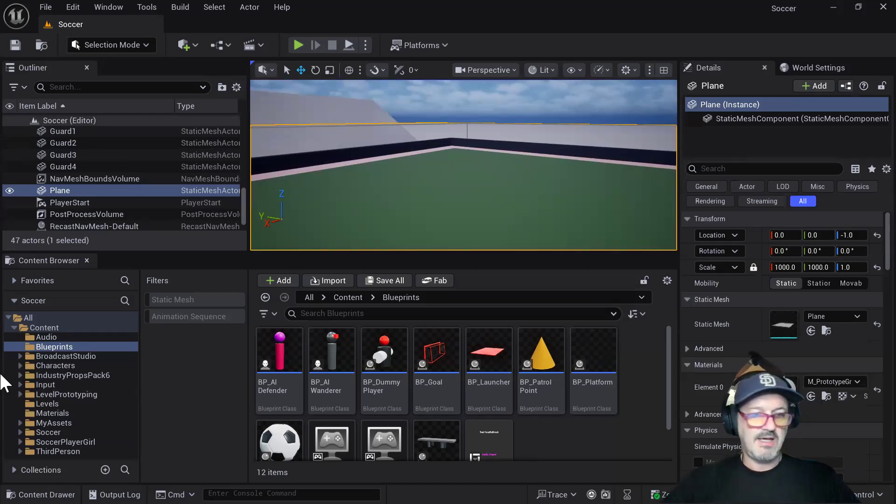
Look through the contents of the BroadcastStudio, IndustryPropsPack6, Soccer and SoccerPlayerGirl asset folders
left_click(52, 356)
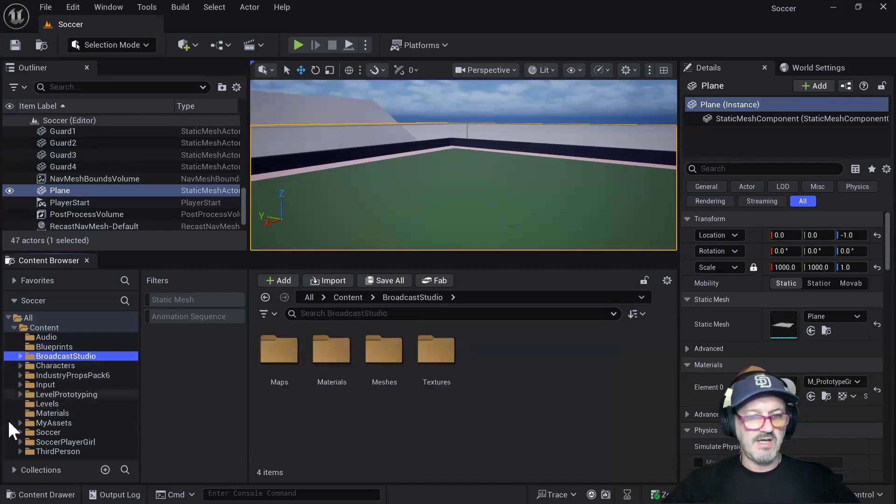
left_click(91, 377)
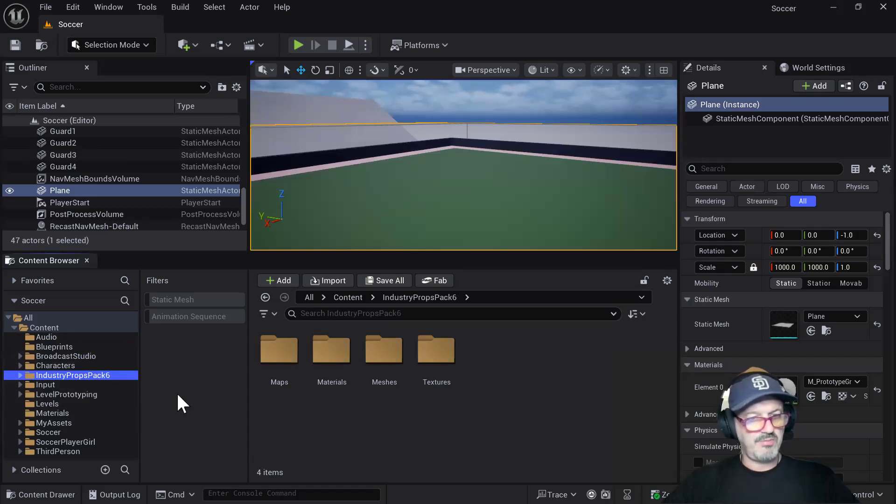
left_click(49, 432)
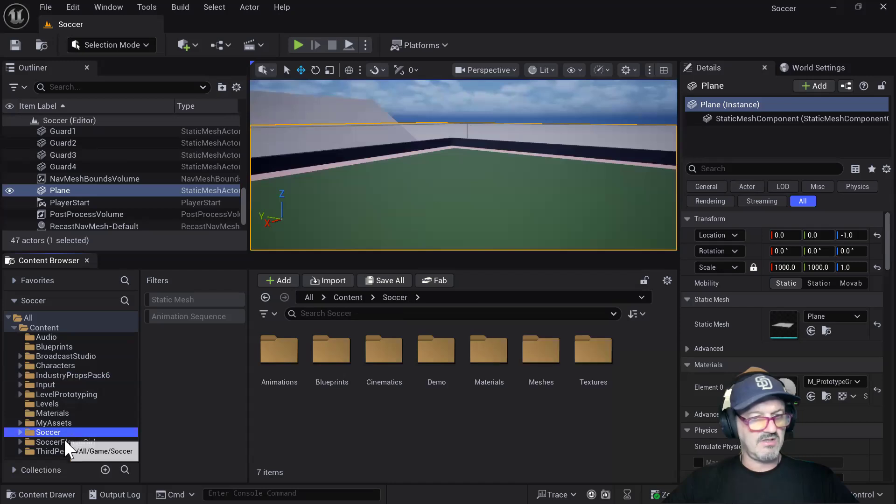
left_click(65, 442)
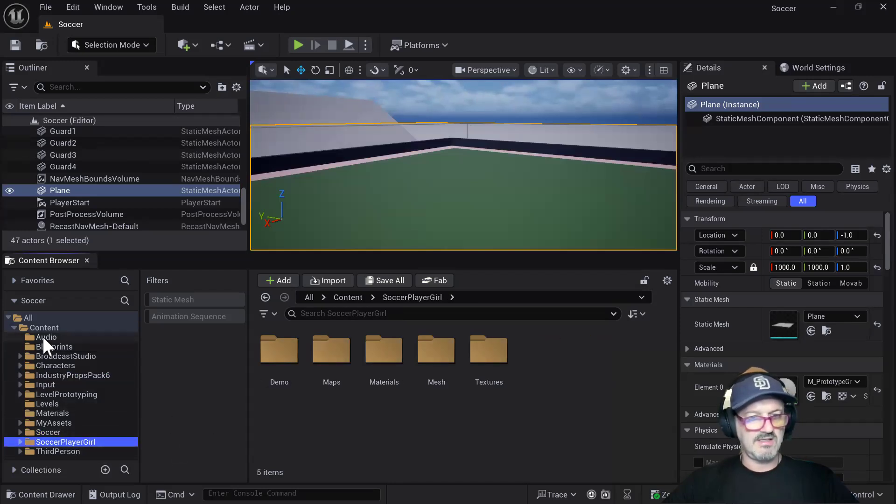
Expand the BroadcastStudio folder and open the Overview level from its Maps subfolder
double_click(78, 357)
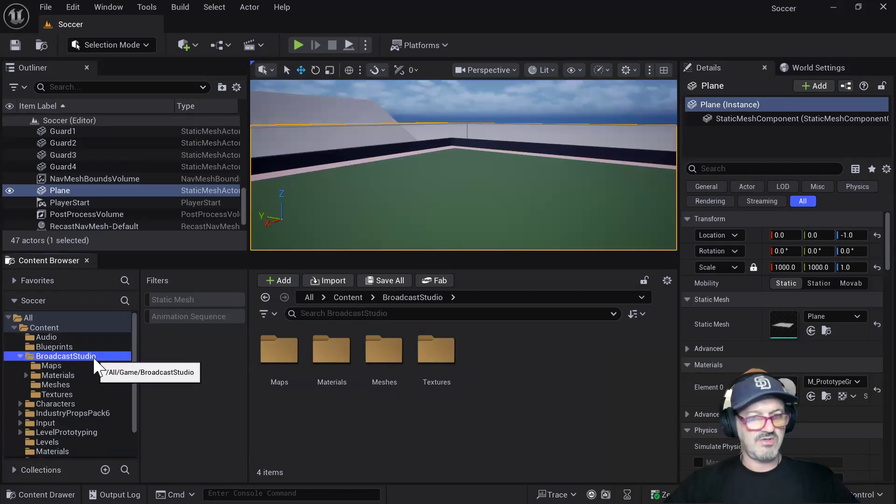
left_click(62, 367)
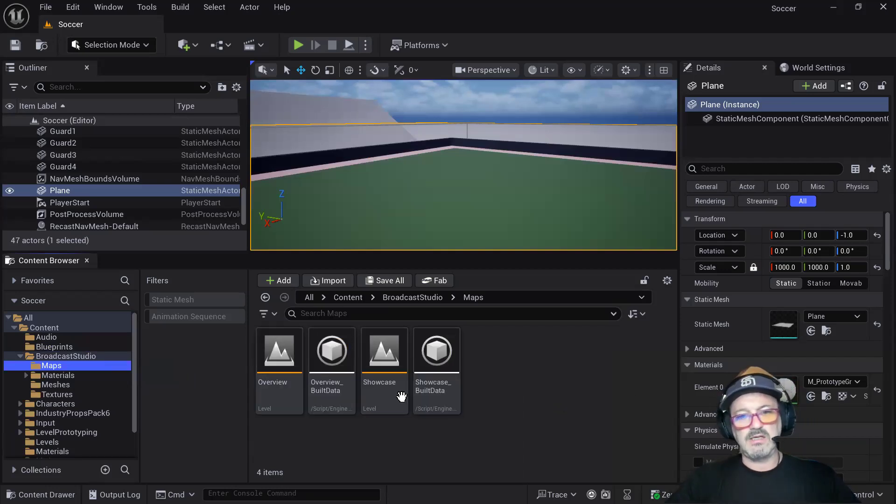
left_click(51, 357)
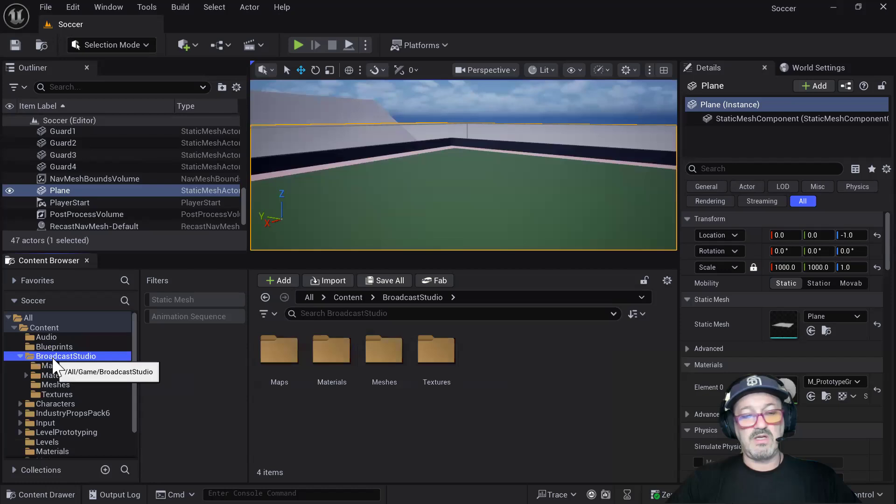
left_click(45, 365)
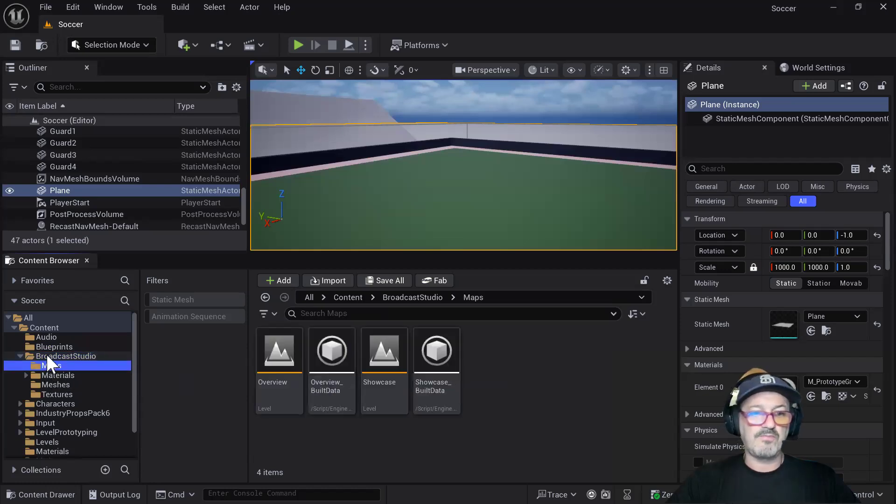
left_click(47, 356)
left_click(53, 366)
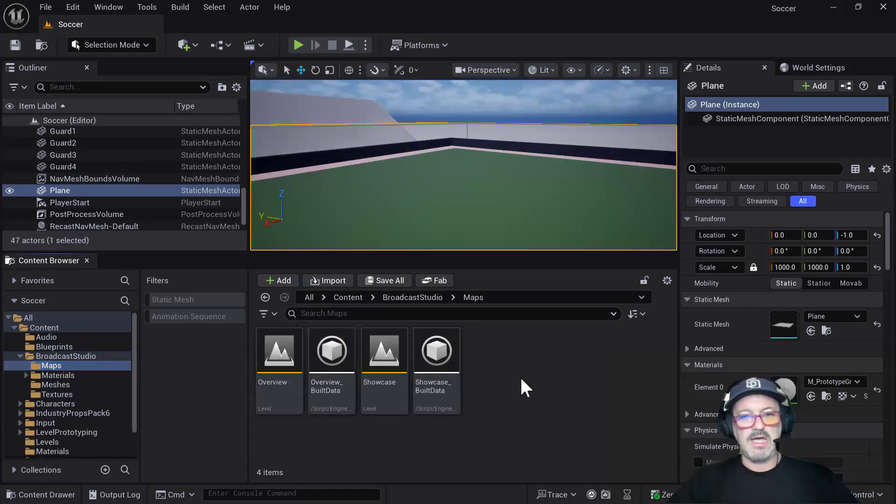
left_click(271, 365)
double_click(270, 365)
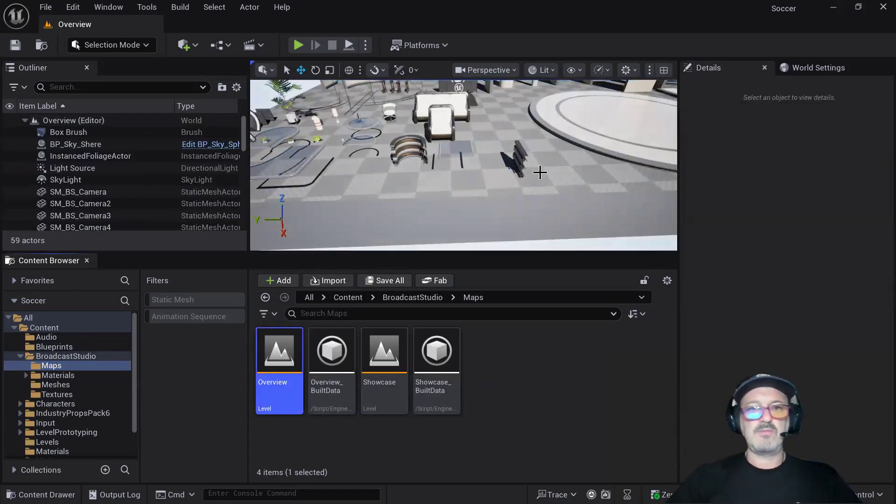
Enlarge the viewport and fly around the Overview level to examine the studio props on display
left_click_drag(530, 254, 766, 256)
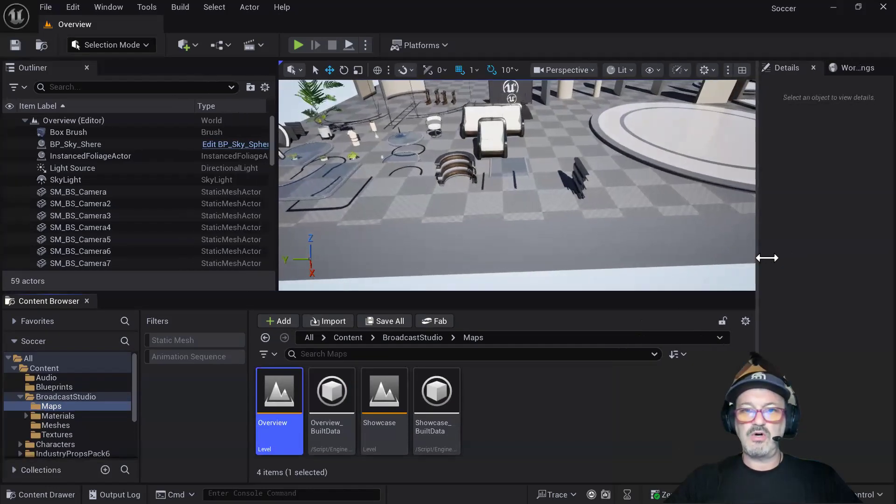
right_click_drag(521, 186, 471, 160)
key("w")
key("s")
right_click_drag(584, 207, 584, 219)
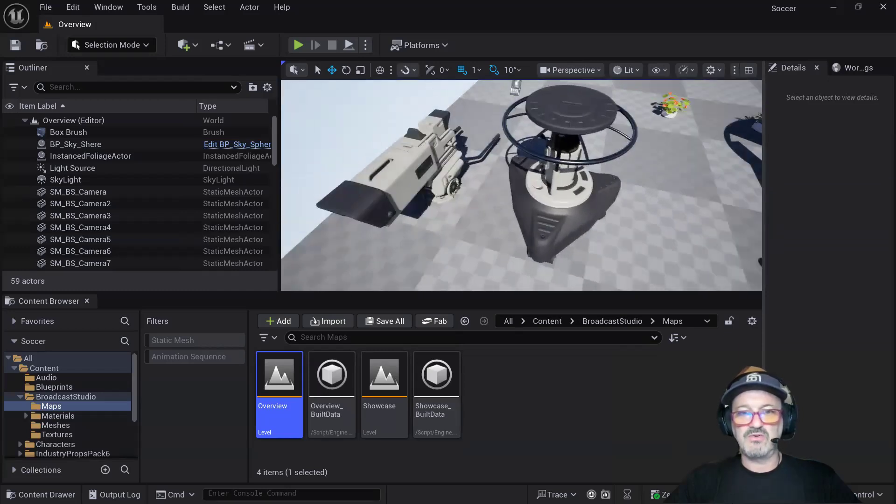
right_click_drag(521, 185, 558, 217)
key("w")
key("s")
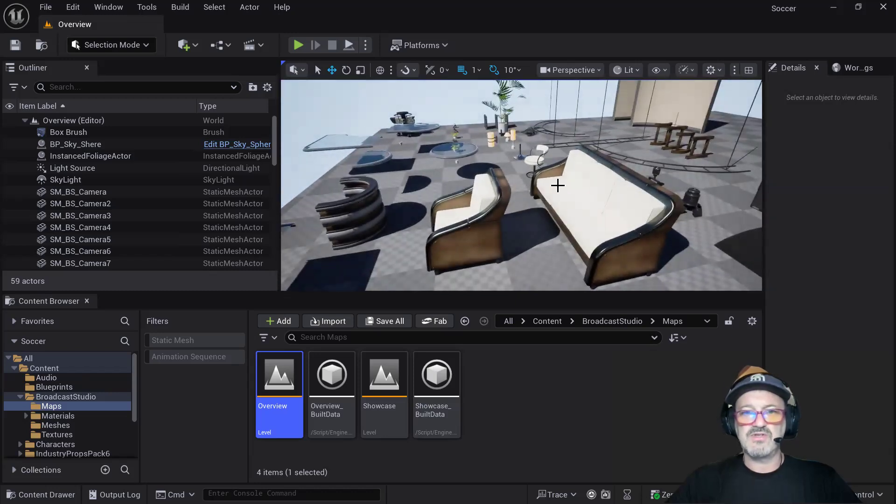
Select the armchair beside the couch, widen the Details panel and locate the chair's static mesh in the Content Browser
left_click(477, 208)
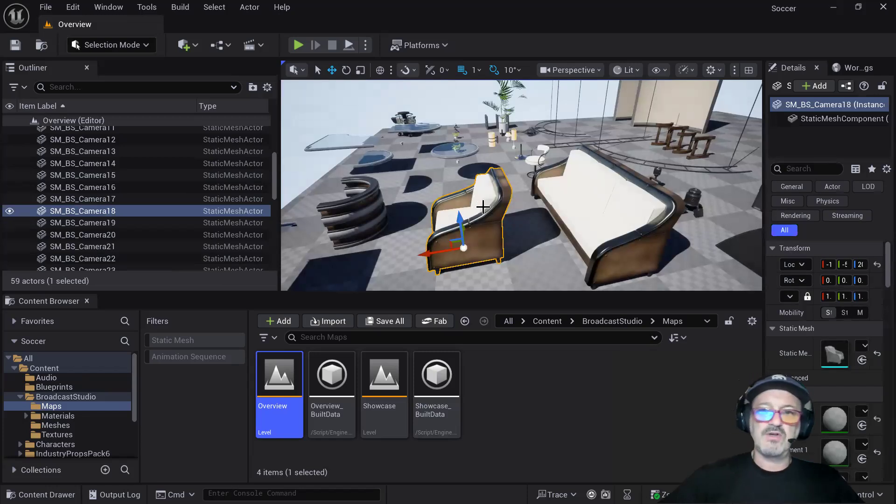
left_click_drag(763, 278, 677, 277)
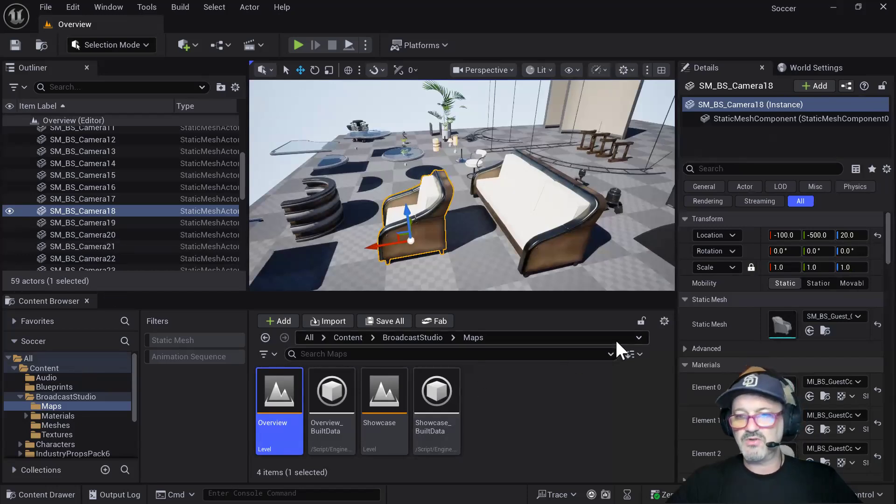
left_click(825, 330)
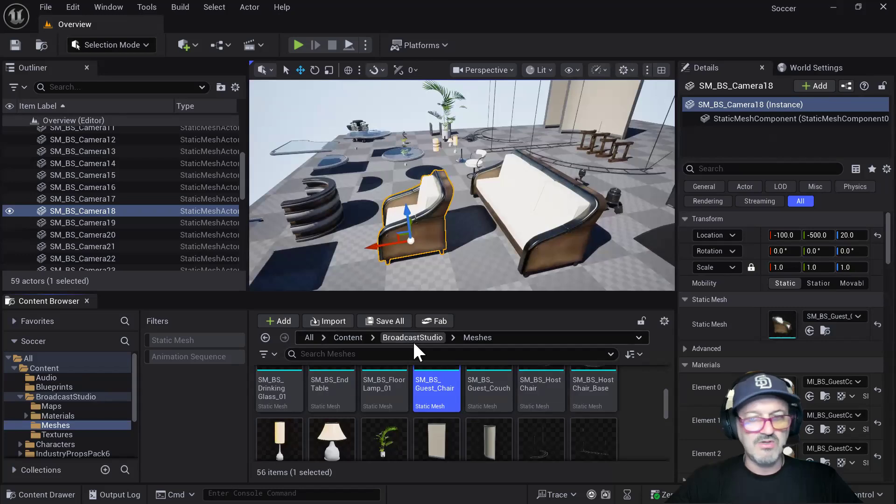
scroll(471, 368, "up", 1)
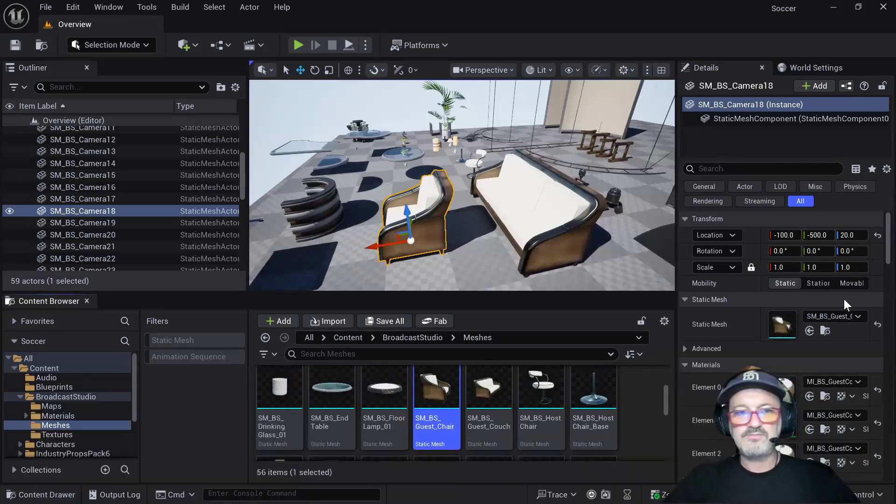
Browse to the Maps subfolder of BroadcastStudio and open its Showcase level
left_click(65, 397)
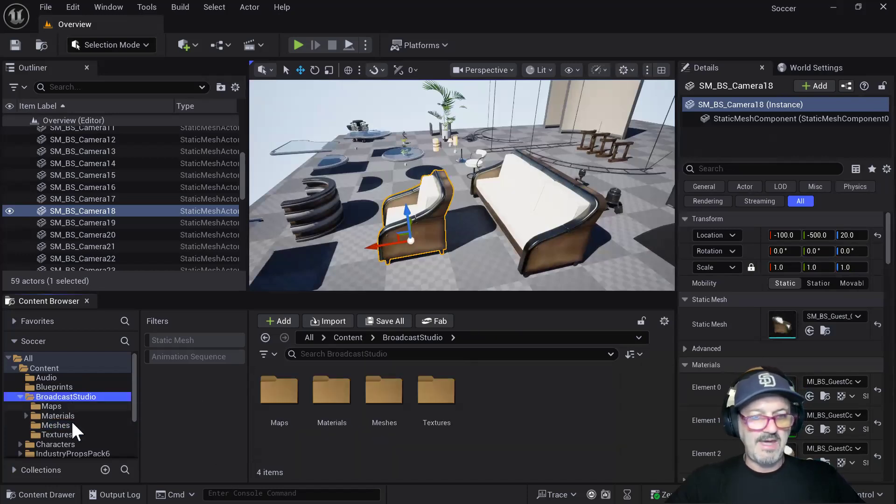
left_click(60, 407)
right_click_drag(514, 201, 610, 186)
key("a")
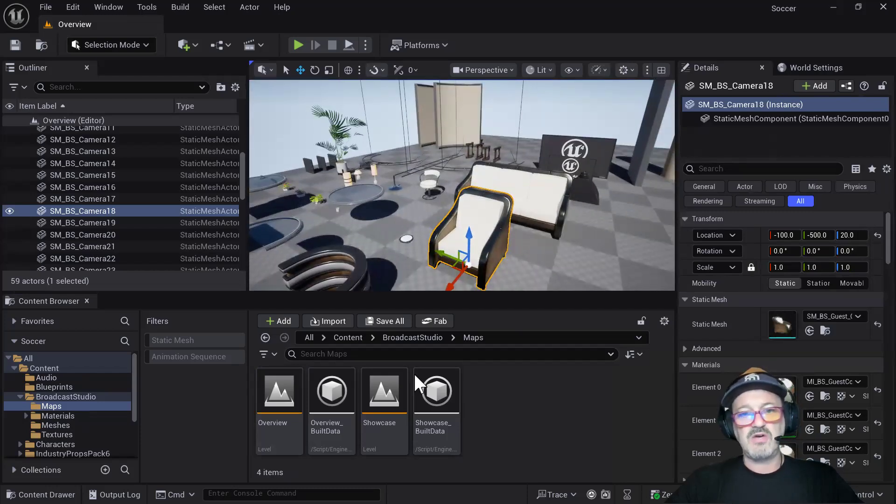
key("s")
mouse_move(510, 258)
right_mouse_down()
mouse_move(650, 241)
mouse_move(513, 258)
right_mouse_up()
key("w")
key("a")
key("a")
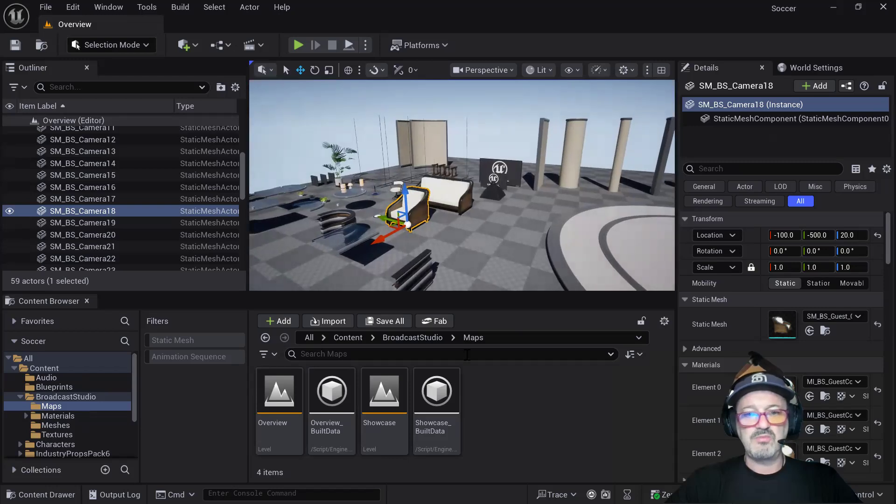
left_click(369, 399)
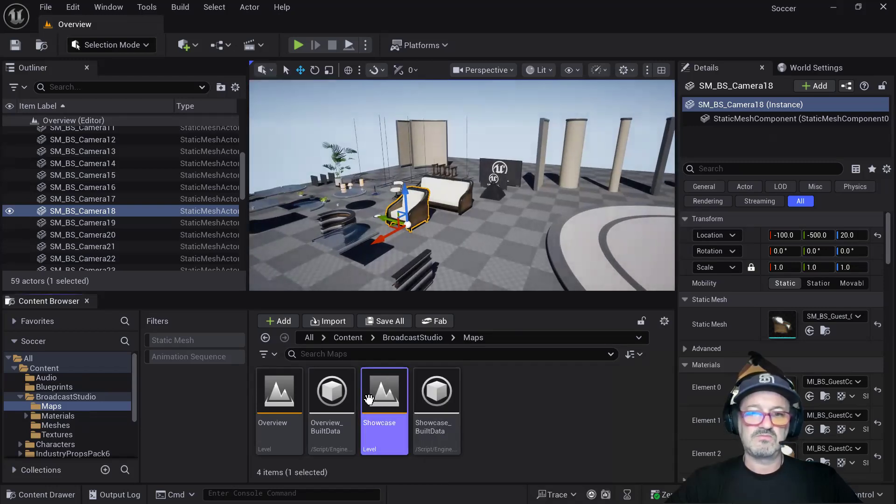
double_click(392, 400)
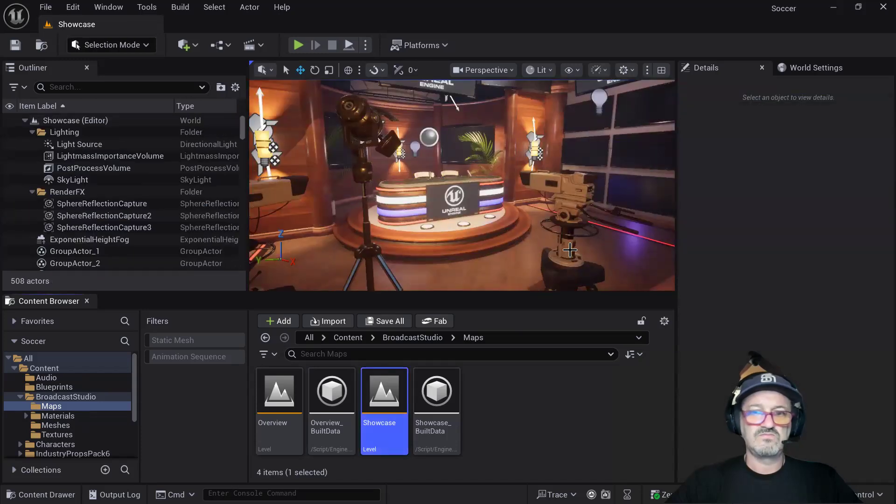
Fly around the broadcast studio set in a full-screen viewport to examine the desk, cameras and lighting, and restore the editor layout
mouse_move(570, 251)
right_mouse_down()
mouse_move(471, 250)
mouse_move(452, 235)
mouse_move(572, 249)
right_mouse_up()
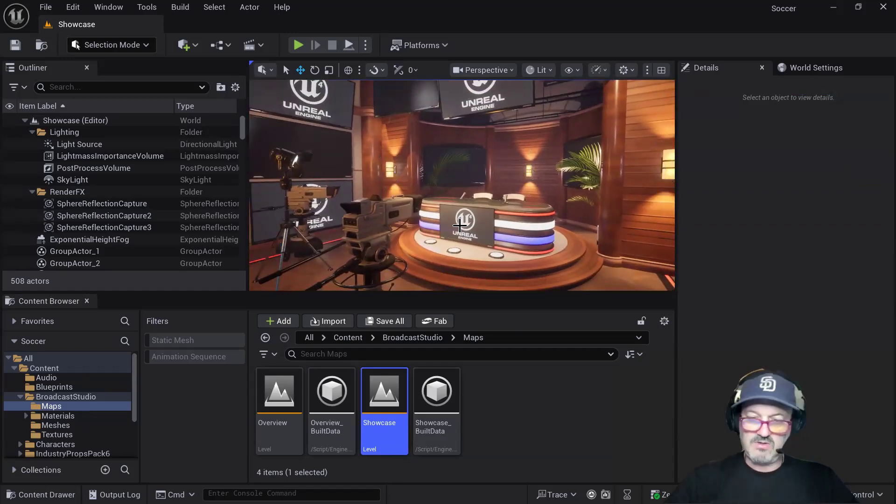
key("F11")
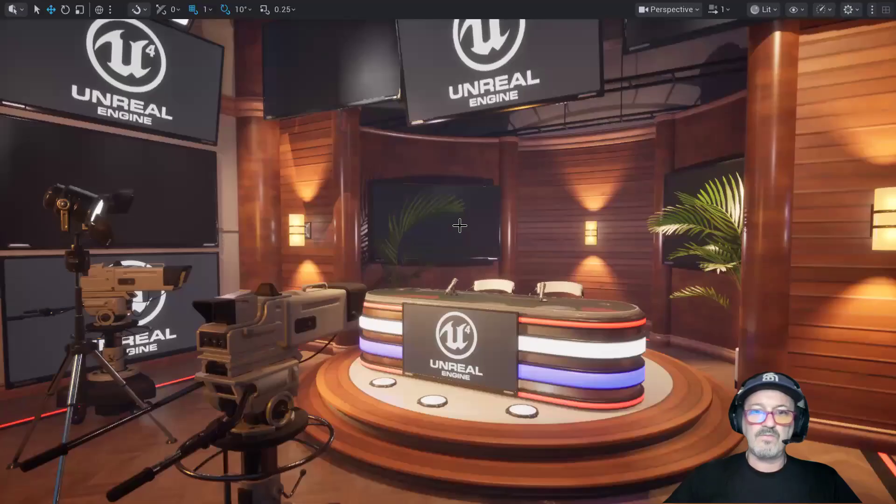
right_click_drag(572, 249, 526, 219)
key("a")
key("d")
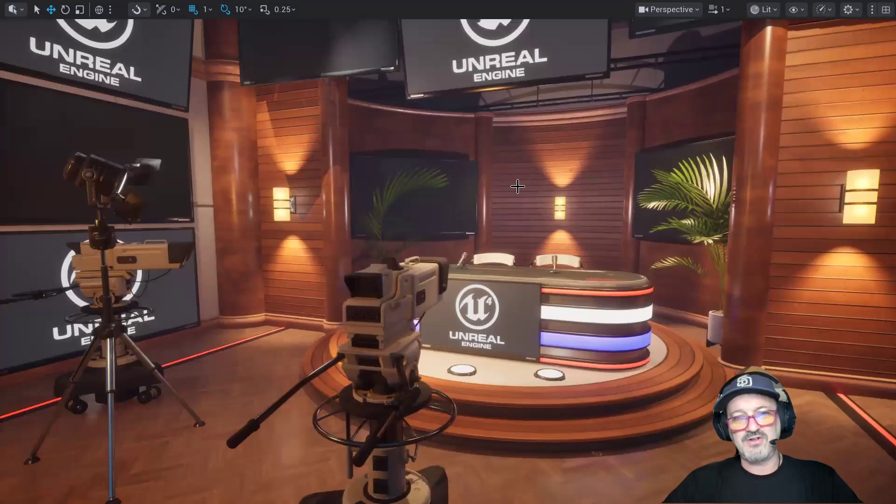
right_click_drag(517, 186, 422, 238)
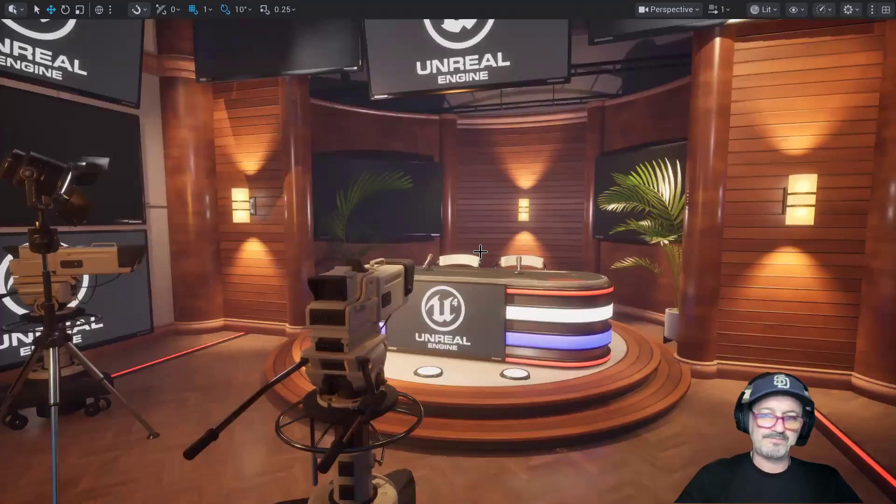
key("F11")
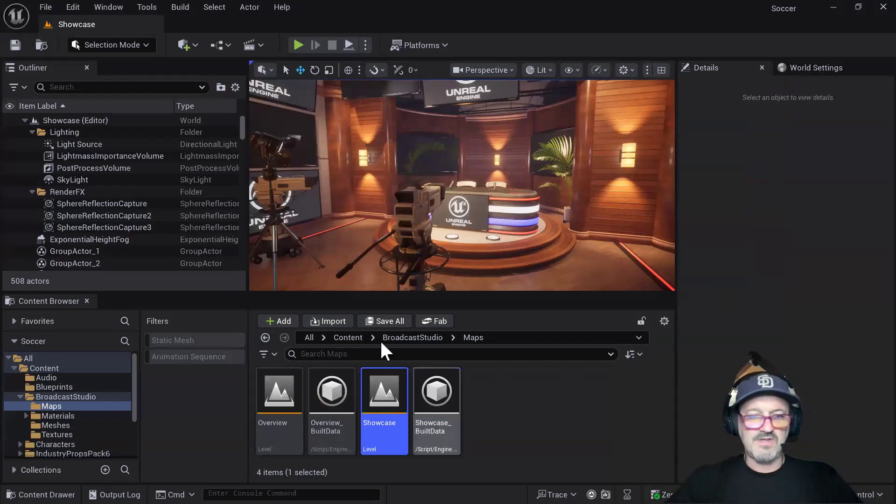
Collapse the BroadcastStudio folder, expand IndustryPropsPack6 and open the Overview level from its Maps subfolder
double_click(61, 394)
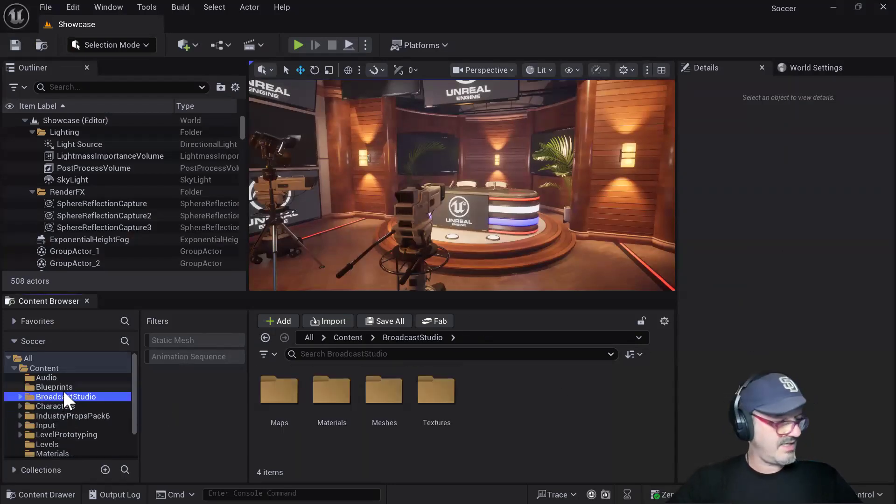
double_click(68, 413)
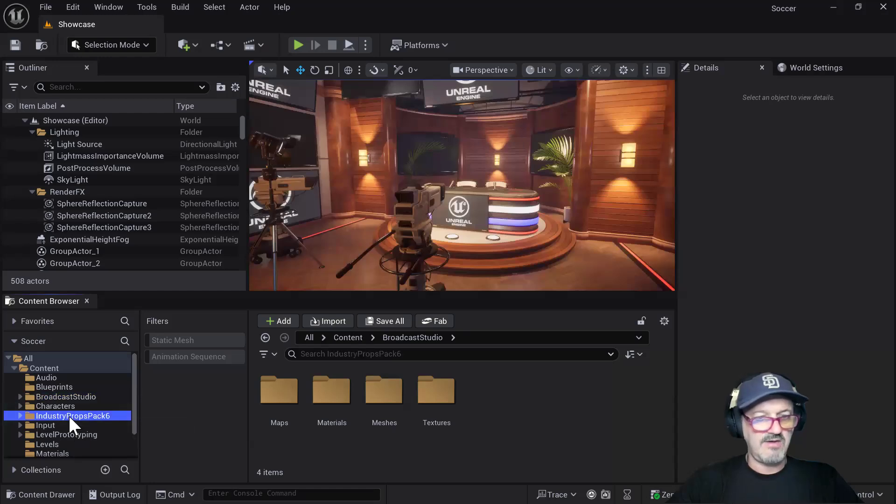
left_click(55, 425)
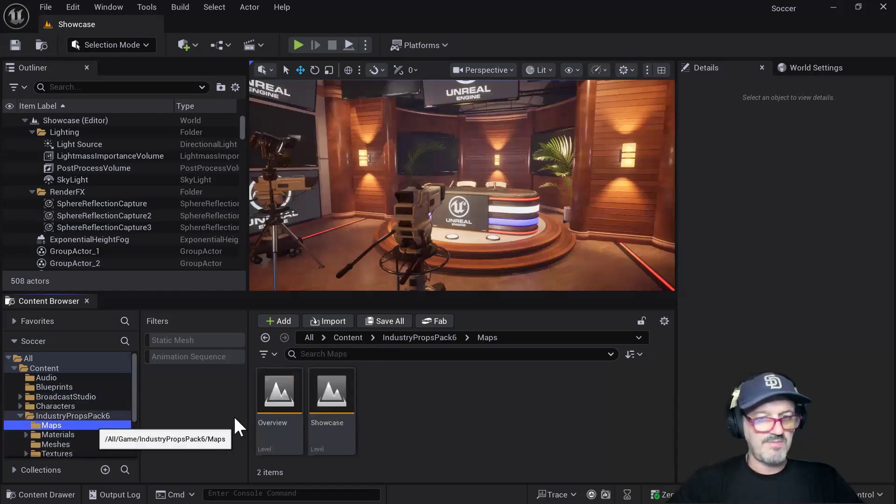
double_click(285, 396)
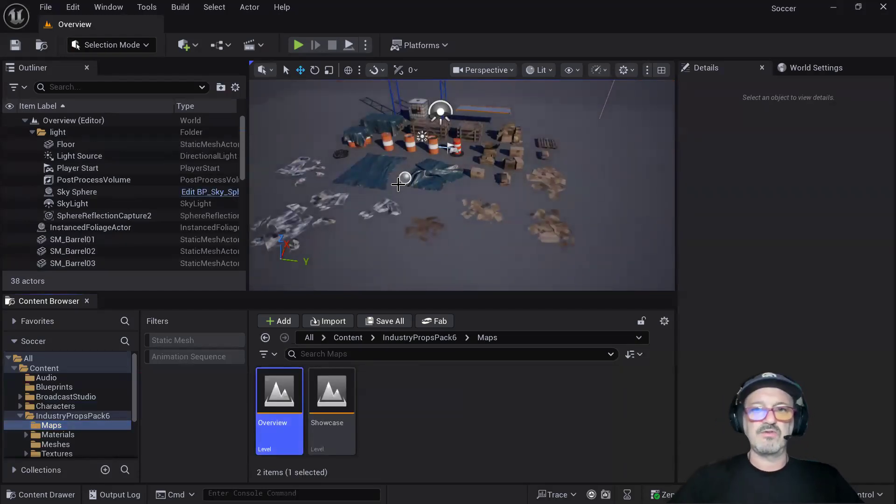
Examine the barrels, crates and tarps of the Overview level in a full-screen viewport, select the nearest tarp and restore the editor layout
key("F11")
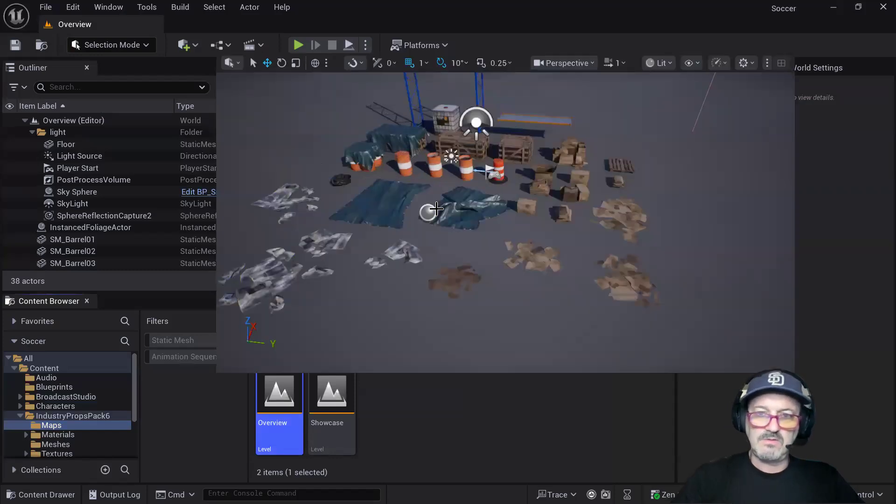
right_click_drag(452, 317, 525, 299)
key("w")
key("d")
key("w")
key("e")
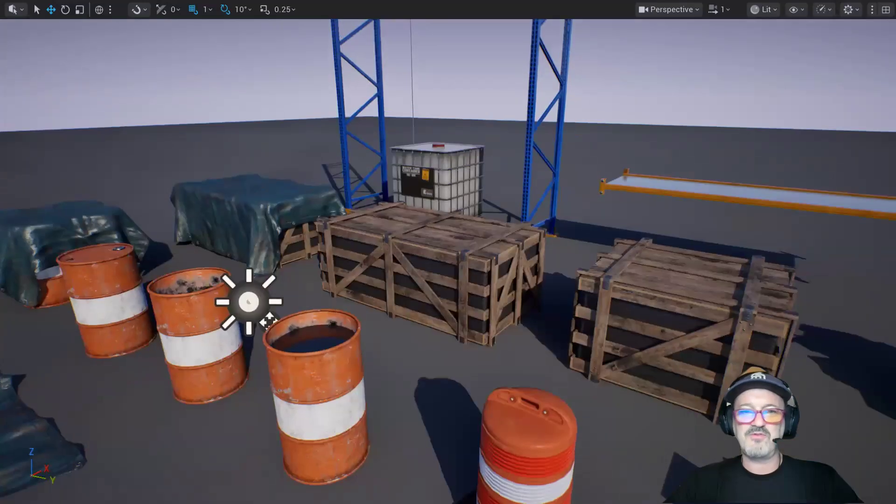
right_click_drag(448, 280, 408, 243)
key("w")
right_click_drag(450, 320, 454, 319)
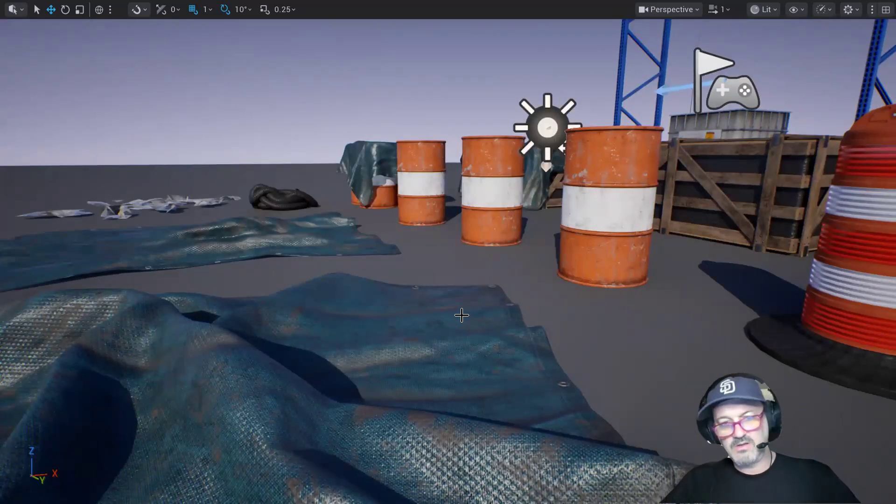
left_click(488, 295)
key("F11")
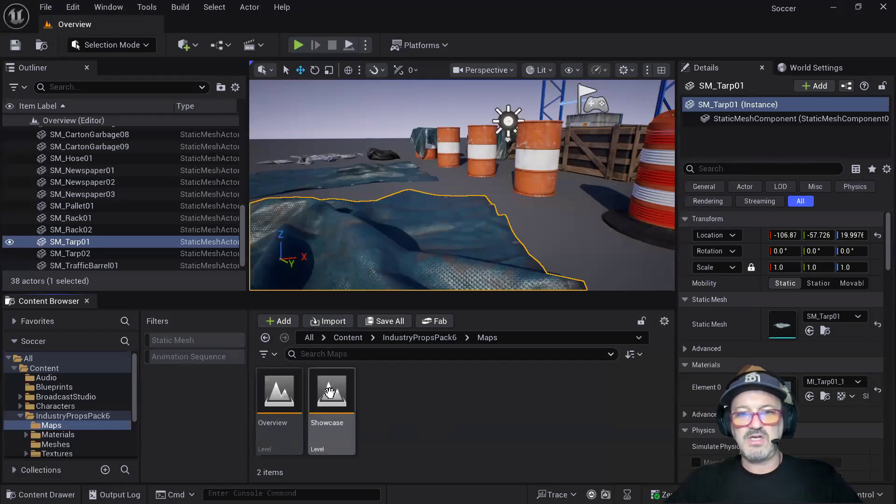
Open the Showcase level of IndustryPropsPack6 and fly through its warehouse scene of shelves and props
left_click(328, 397)
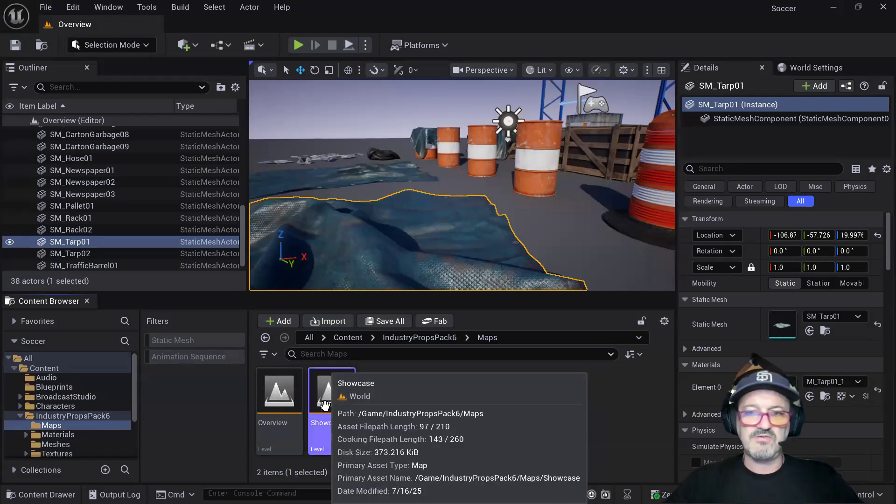
double_click(325, 404)
right_click_drag(462, 186, 420, 187)
key("w")
key("w")
key("g")
key("w")
key("s")
key("w")
key("s")
Collapse the IndustryPropsPack6 folder, open the Meshes subfolder of Soccer and enlarge the Content Browser
double_click(59, 416)
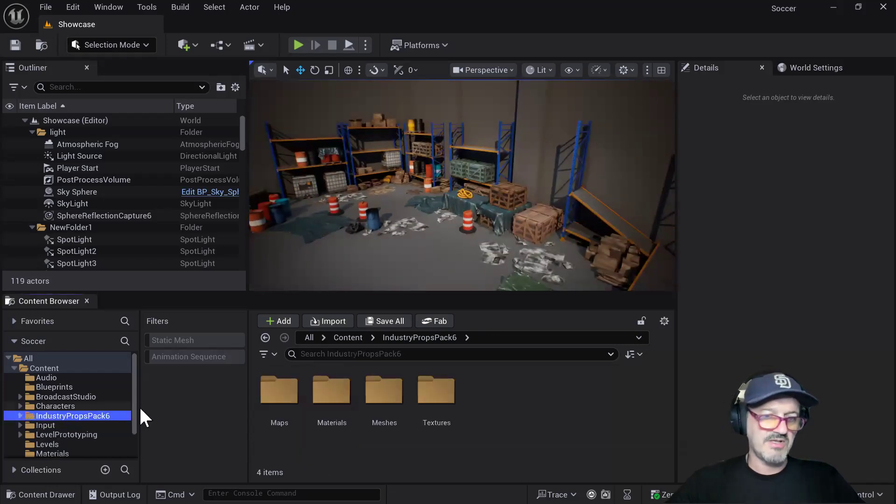
scroll(104, 395, "down", 3)
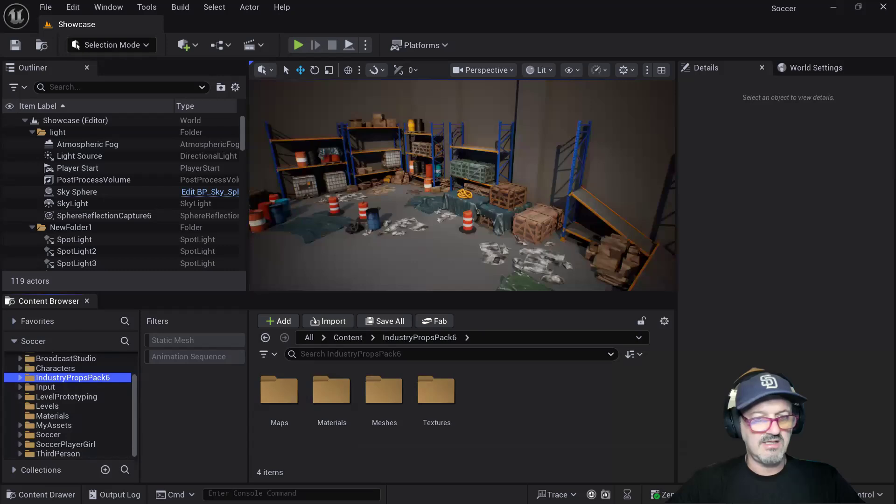
left_click(56, 435)
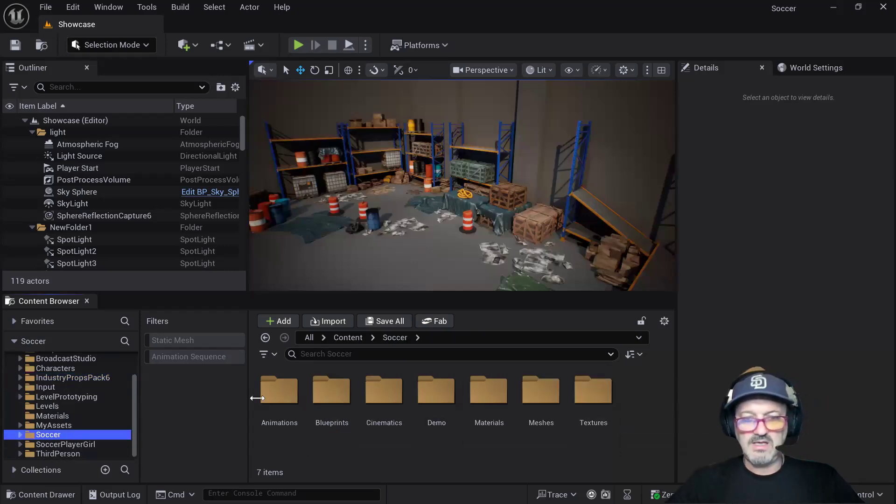
left_click(550, 400)
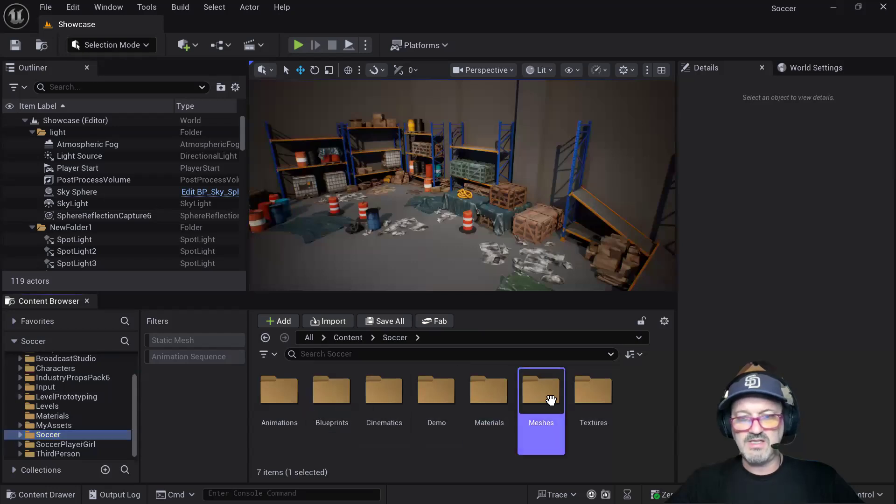
double_click(551, 400)
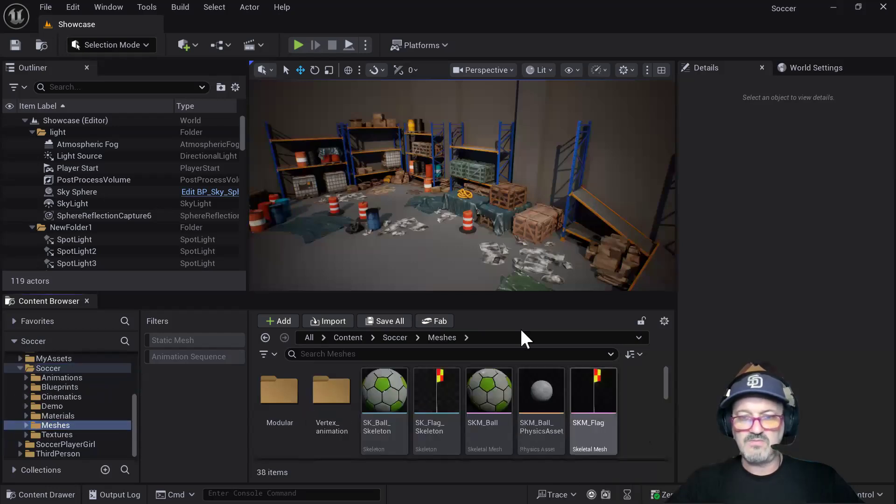
left_click_drag(492, 293, 493, 187)
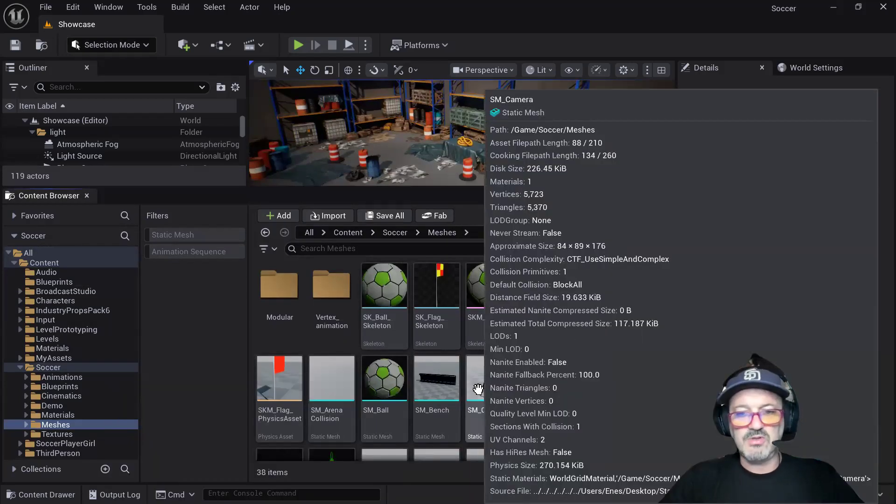
Open the SM_Camera static mesh, examine the camera on its tripod up close and close its editor
double_click(481, 387)
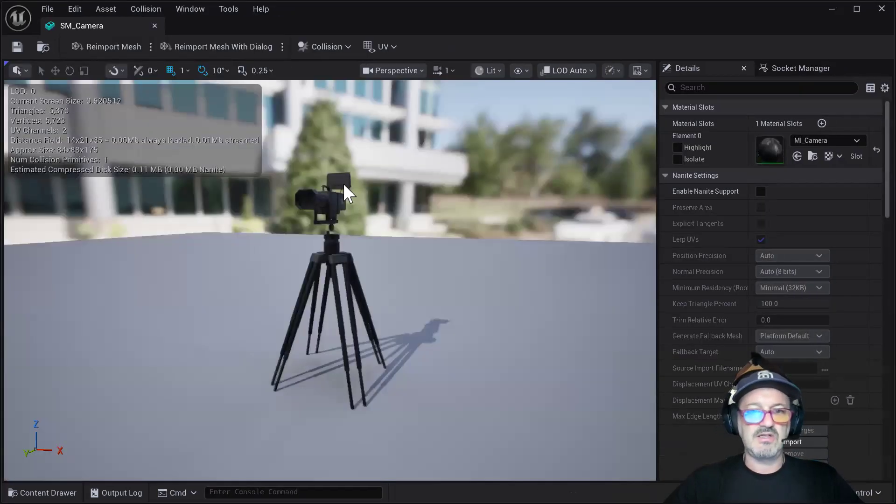
scroll(357, 211, "up", 3)
mouse_move(357, 211)
right_mouse_down()
mouse_move(343, 222)
mouse_move(341, 210)
mouse_move(308, 234)
mouse_move(287, 207)
mouse_move(371, 200)
right_mouse_up()
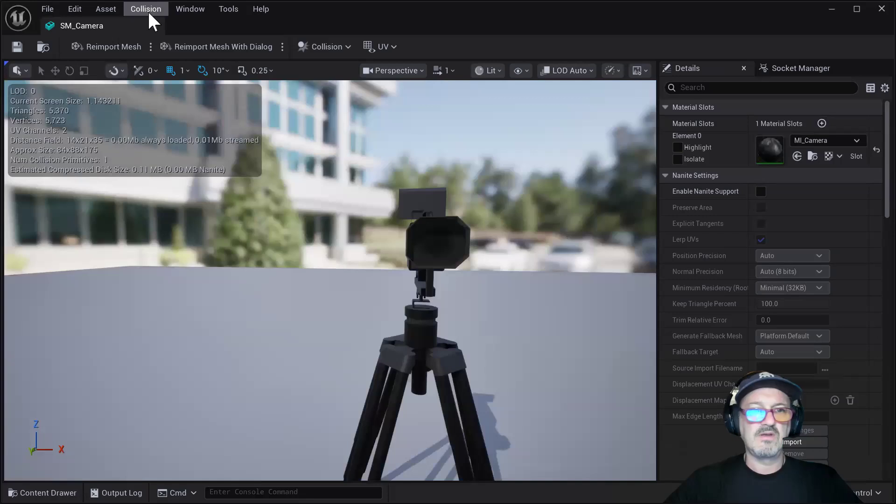
left_click(156, 26)
Open the SM_Cone1 static mesh, examine the training cone up close and close its editor
scroll(579, 367, "down", 1)
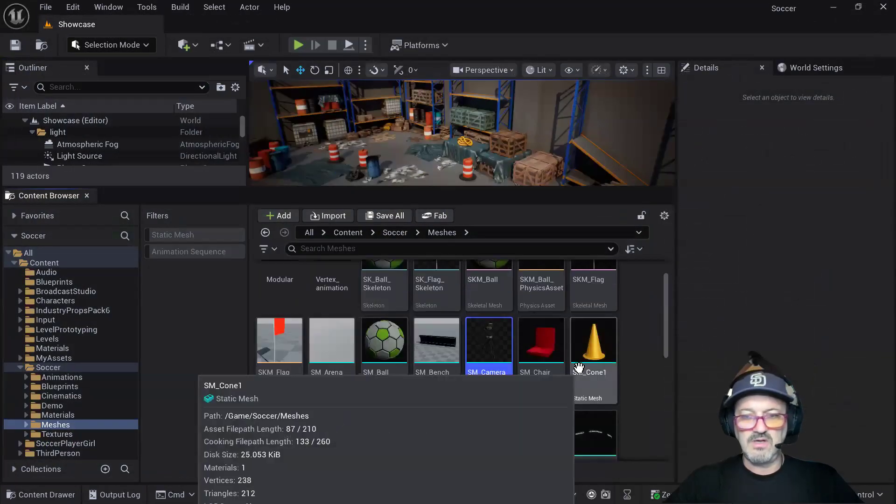
left_click(606, 356)
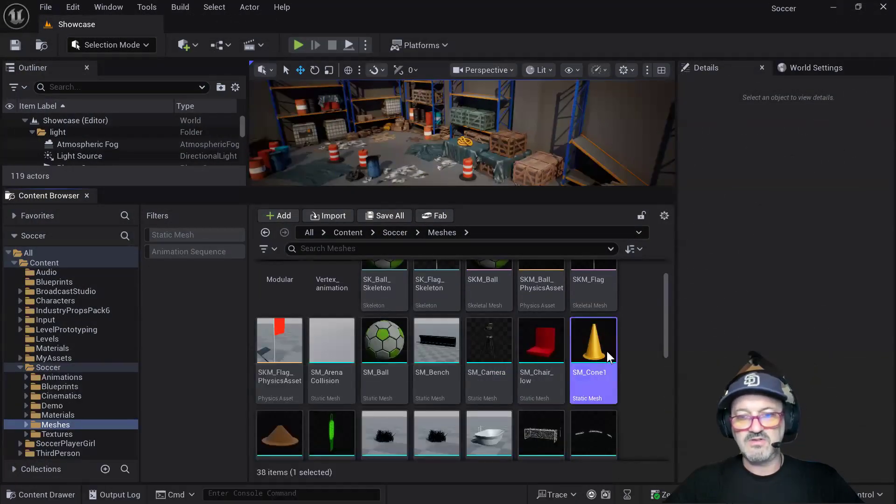
double_click(606, 350)
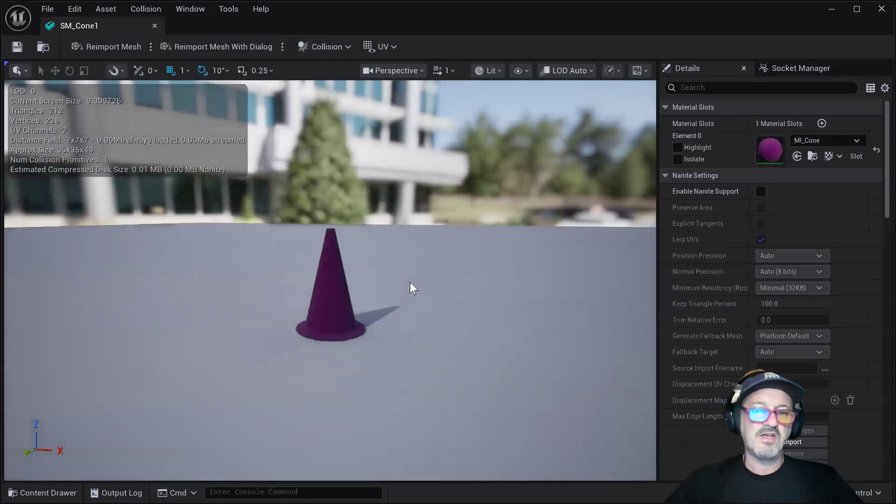
scroll(410, 282, "up", 1)
scroll(410, 282, "down", 1)
scroll(409, 282, "up", 1)
right_click_drag(409, 282, 417, 300)
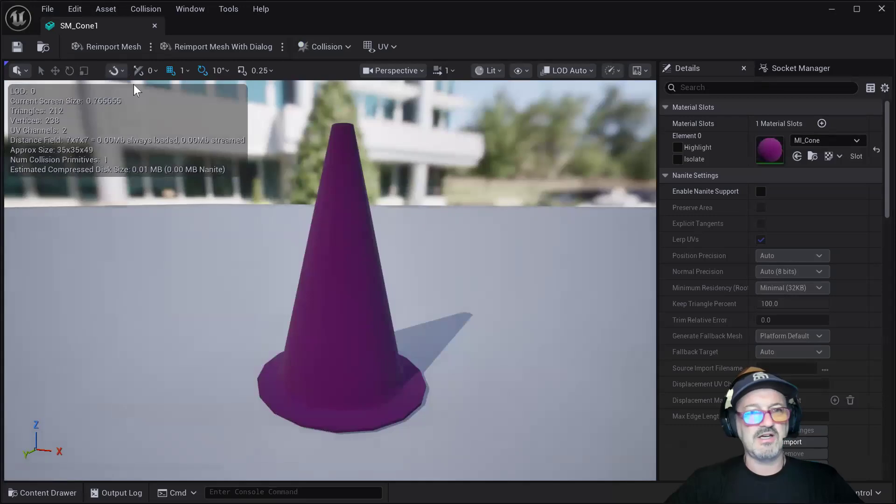
left_click(154, 26)
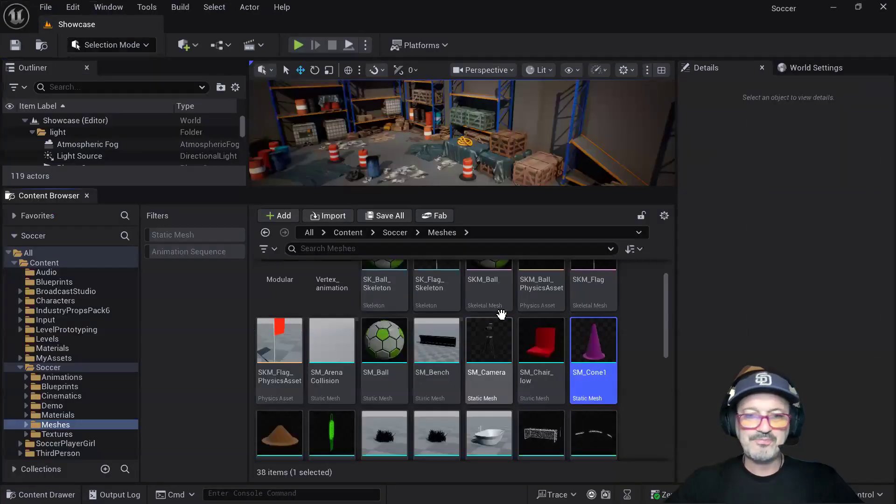
Open the SM_Keep static mesh and orbit around the goal to examine its frame and net
scroll(502, 314, "down", 1)
scroll(647, 397, "down", 1)
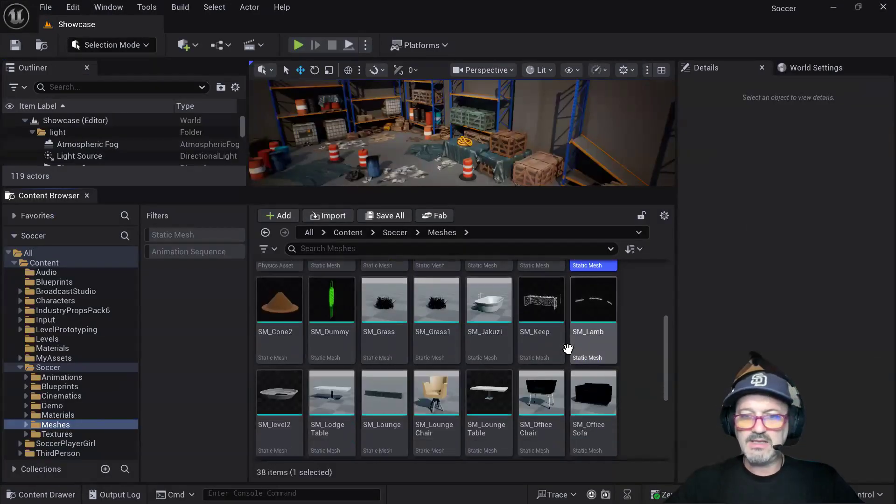
left_click(544, 311)
double_click(543, 307)
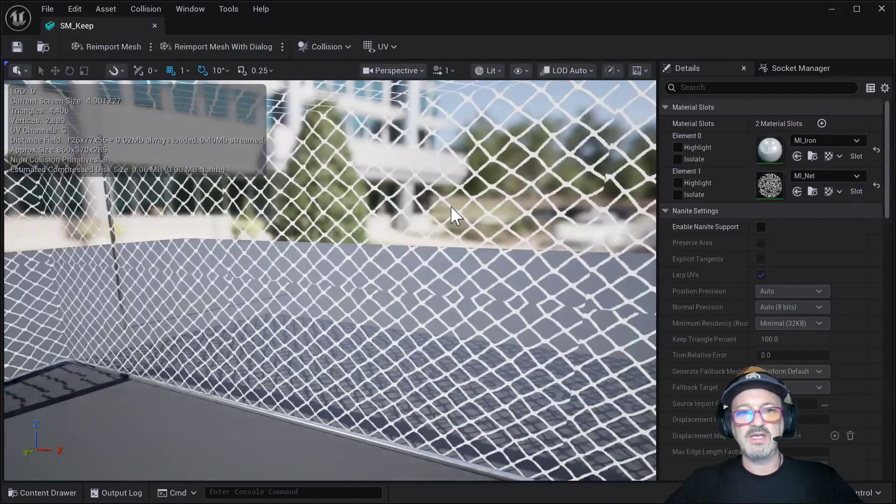
scroll(429, 218, "down", 6)
right_click_drag(429, 220, 439, 235)
left_click_drag(429, 233, 414, 242, "alt")
left_click_drag(402, 272, 425, 322, "alt")
right_click_drag(399, 272, 399, 294)
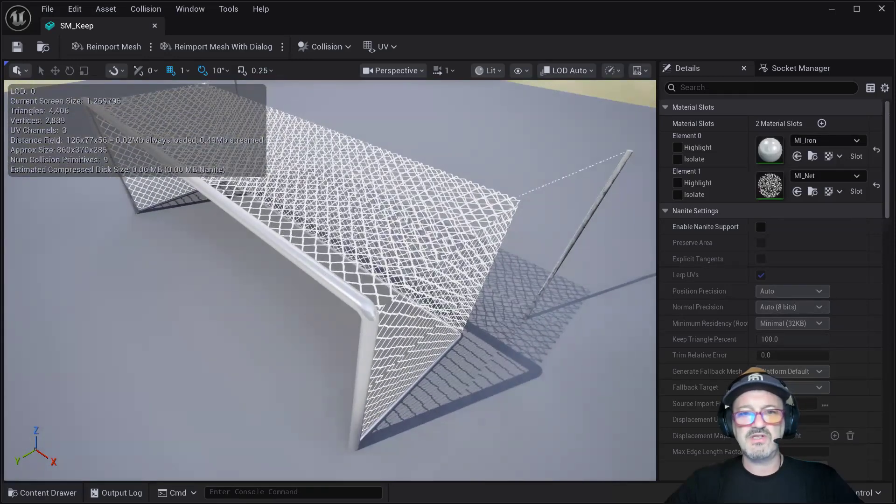
Examine the goal's frame and net up close, close the SM_Keep editor and browse the remaining Soccer meshes
scroll(423, 239, "up", 5)
left_click_drag(424, 257, 477, 202, "alt")
left_click_drag(324, 301, 360, 279, "alt")
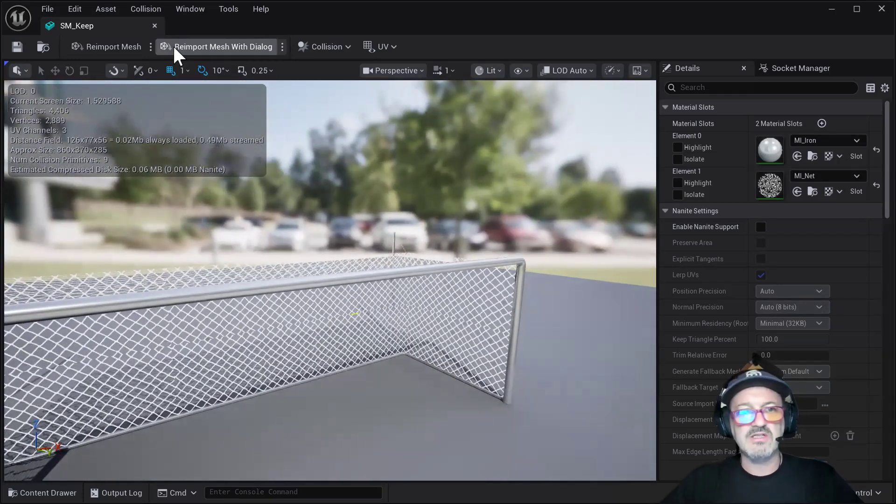
left_click(154, 26)
scroll(574, 329, "down", 2)
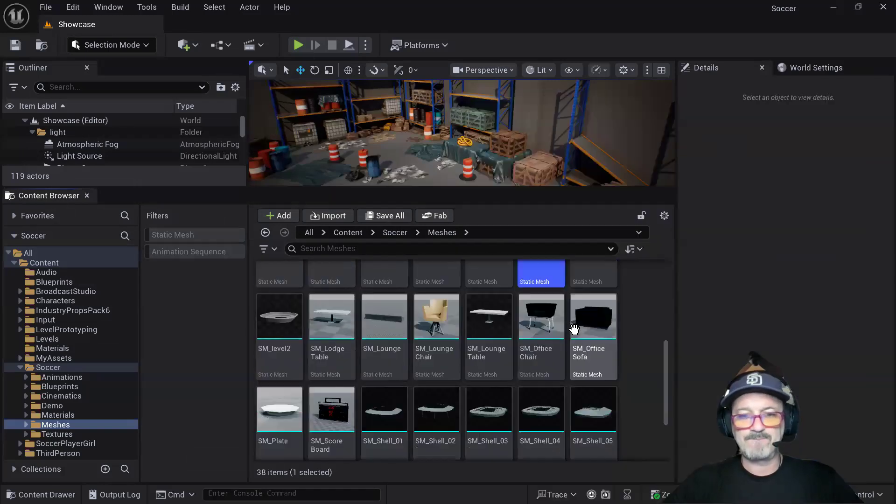
scroll(584, 390, "down", 2)
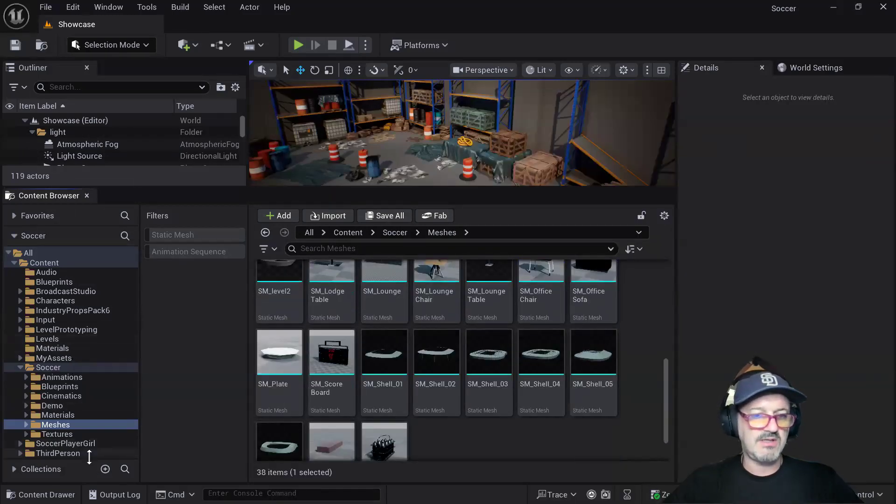
Open the Demo level from the Maps subfolder of SoccerPlayerGirl and enlarge the viewport
double_click(81, 442)
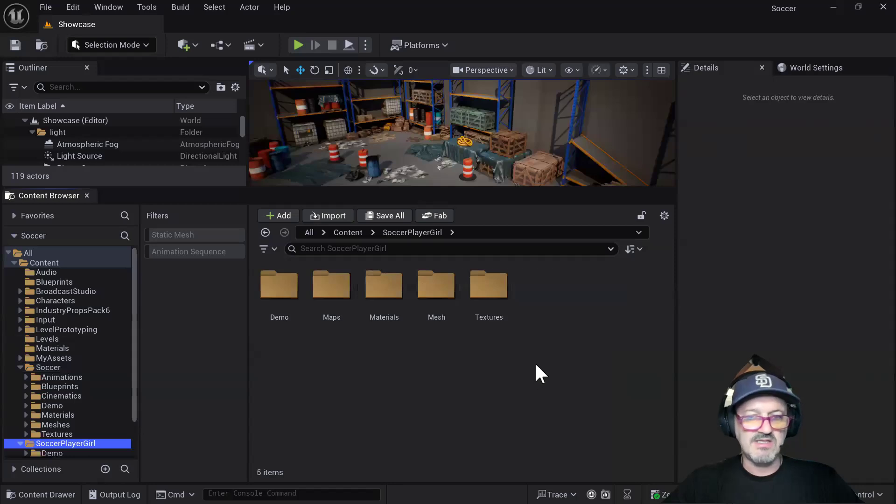
scroll(55, 305, "down", 2)
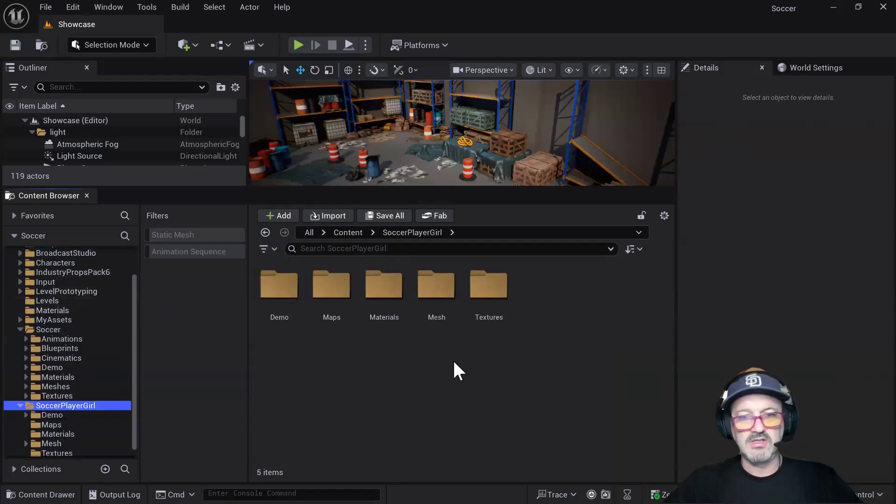
double_click(343, 285)
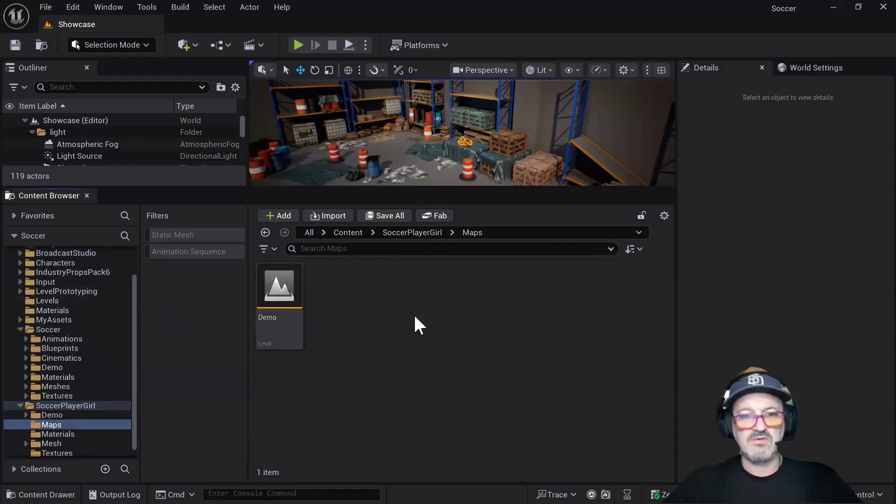
double_click(286, 287)
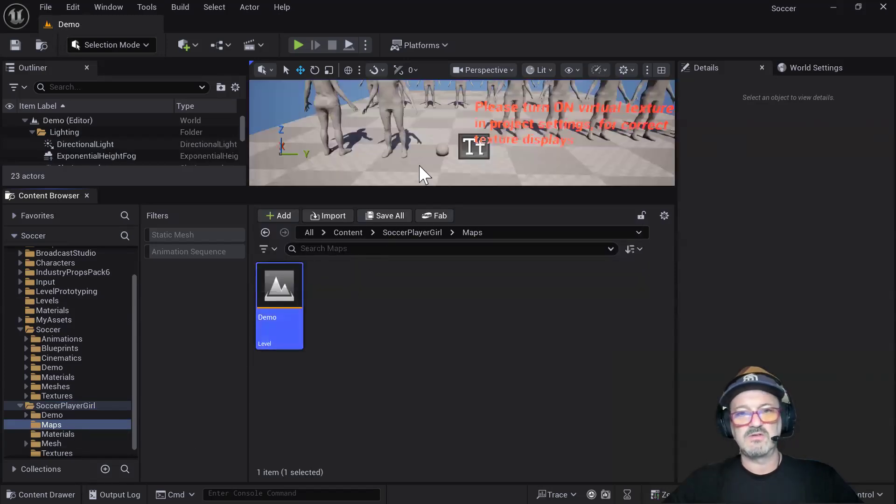
left_click_drag(434, 243, 441, 302)
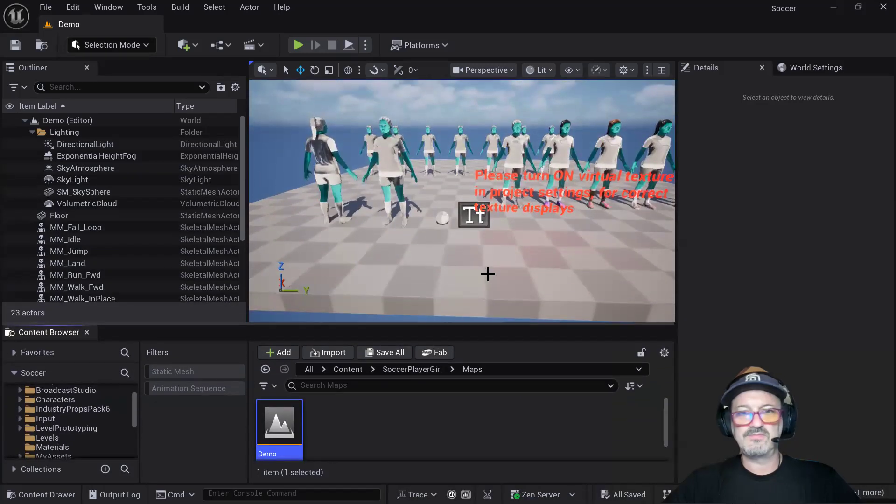
Fly around the Demo level to examine the soccer players in their different kits
right_click_drag(448, 243, 580, 228)
key("w")
key("s")
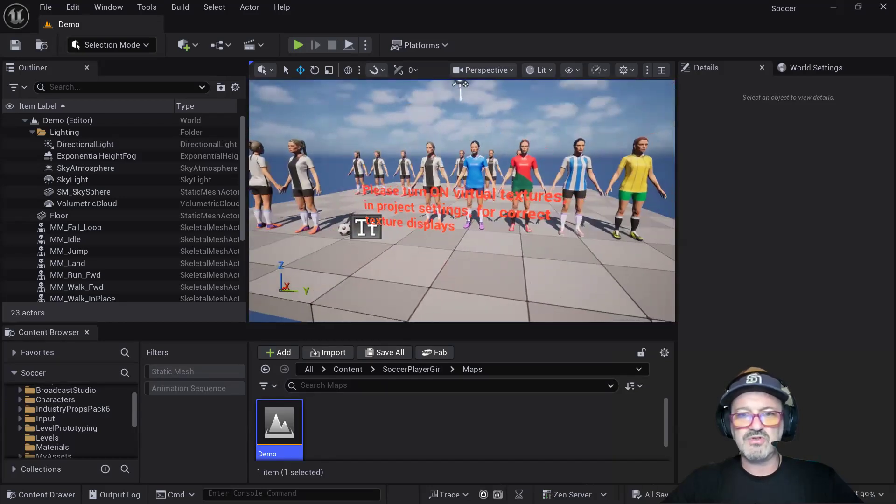
Search the project settings for "virtual textures", review the virtual texture support options and close the settings
left_click(73, 7)
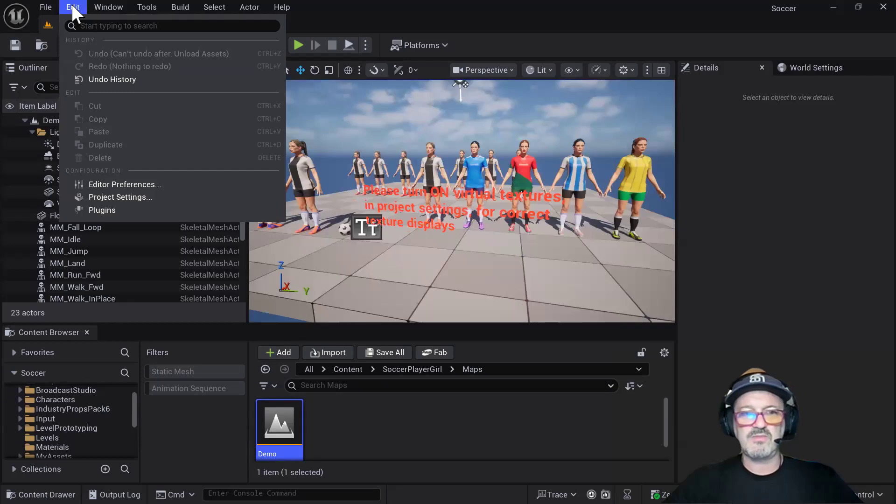
left_click(111, 196)
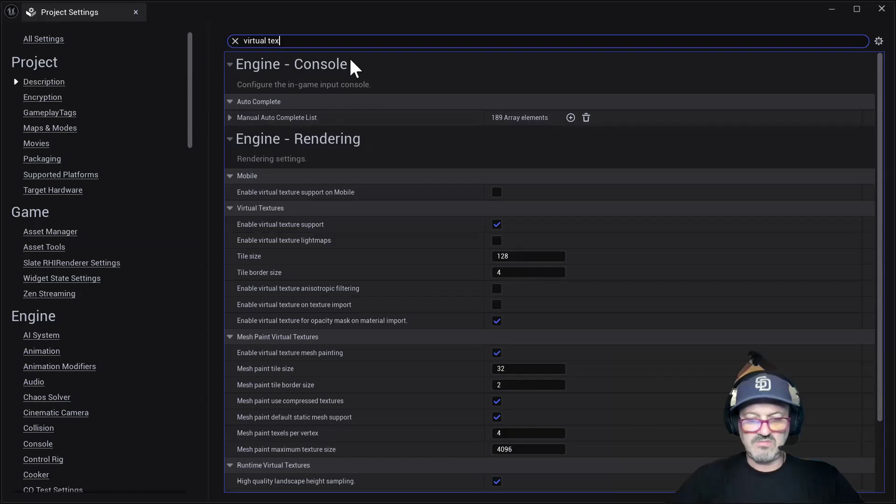
scroll(353, 68, "down", 2)
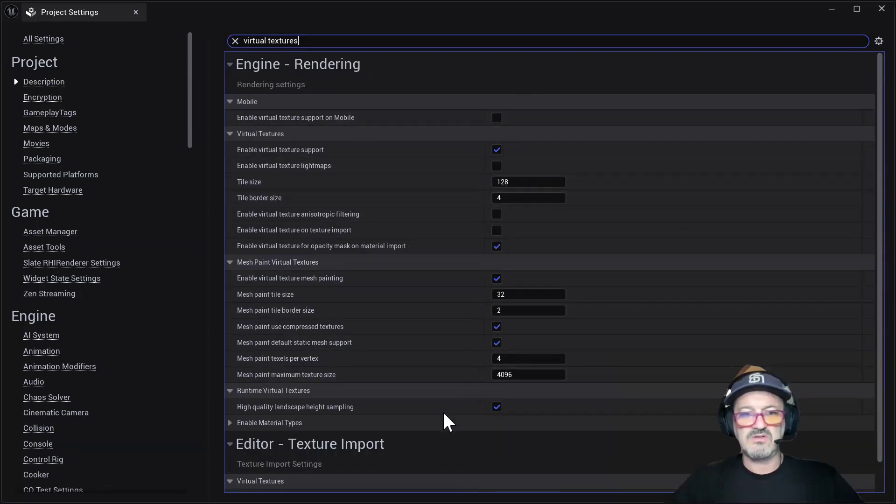
left_click(136, 13)
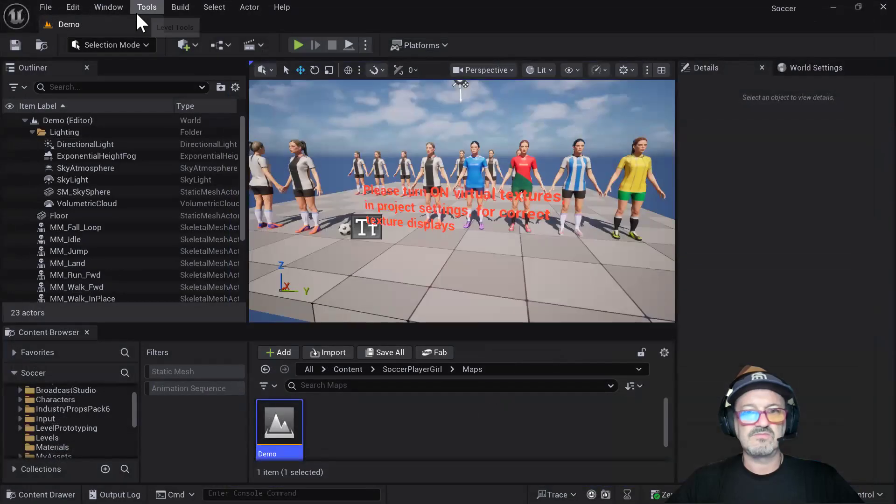
Play the Demo level in a new editor window (PIE) and end the play session
right_click_drag(462, 200, 485, 193)
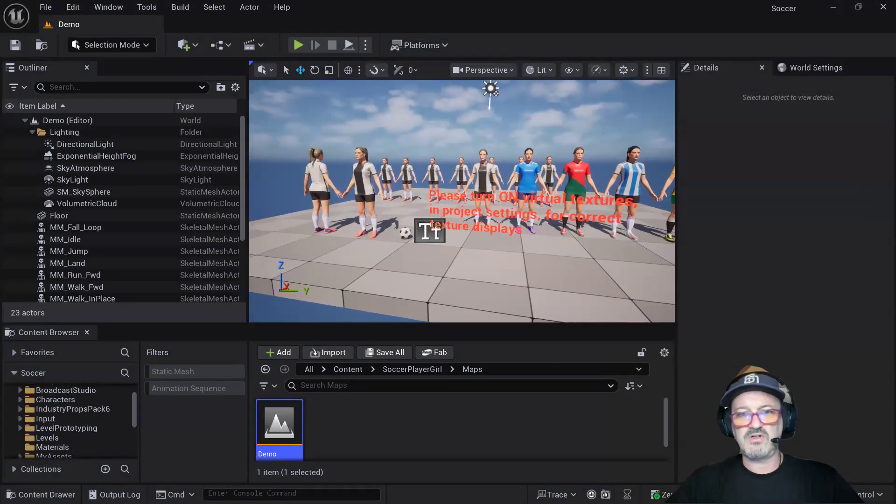
left_click(366, 45)
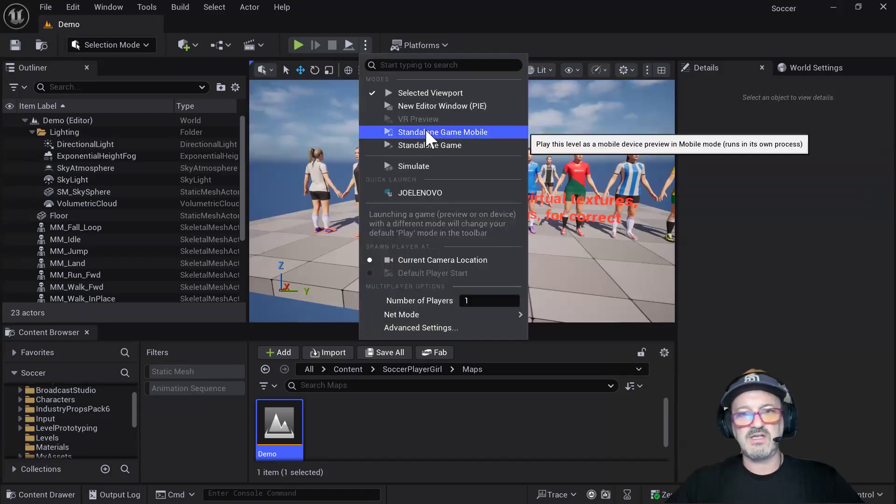
left_click(447, 105)
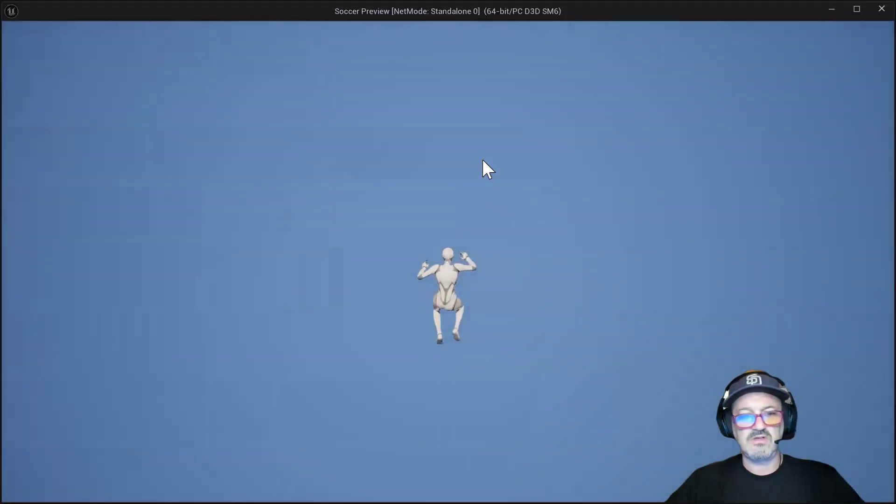
key("Escape")
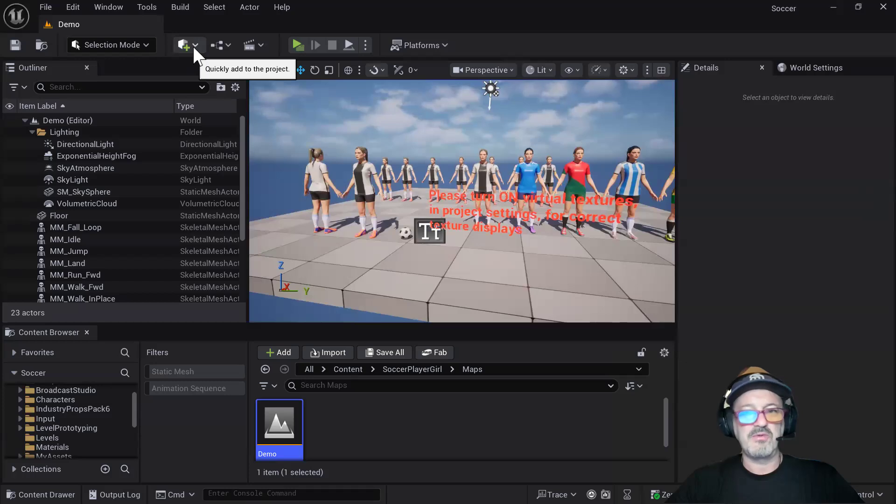
Add a Player Start to the floor between the rows of players, at about -127, 169, 76
right_click_drag(477, 246, 469, 292)
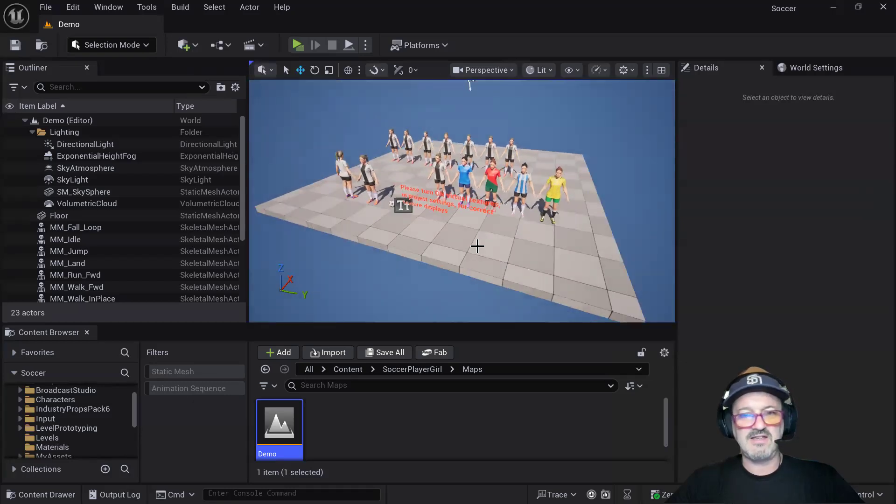
left_click(419, 221)
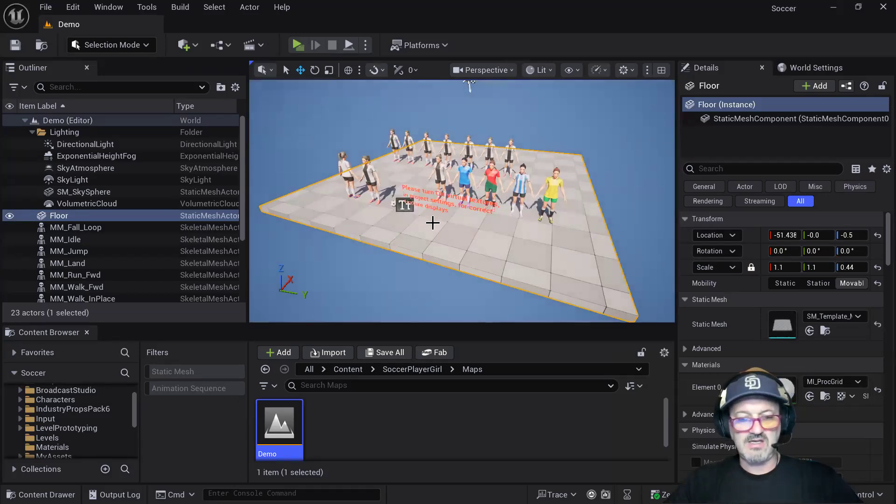
right_click_drag(441, 221, 440, 205)
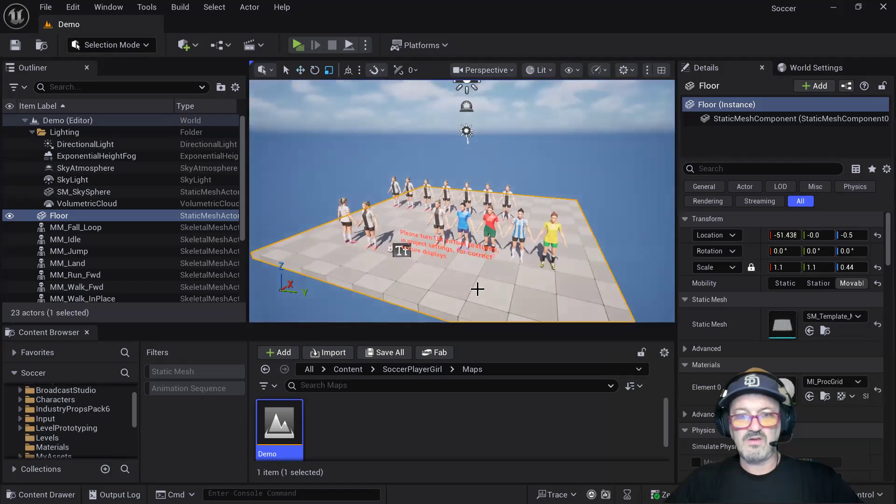
right_click_drag(477, 282, 450, 300)
key("d")
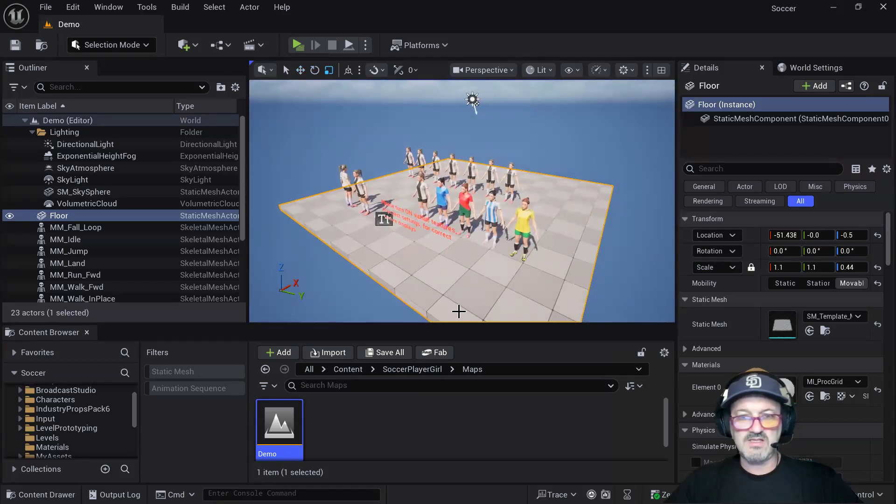
left_click(161, 237)
left_click(133, 212)
key("e")
mouse_move(427, 246)
right_mouse_down()
mouse_move(454, 239)
mouse_move(444, 248)
mouse_move(426, 232)
right_mouse_up()
key("w")
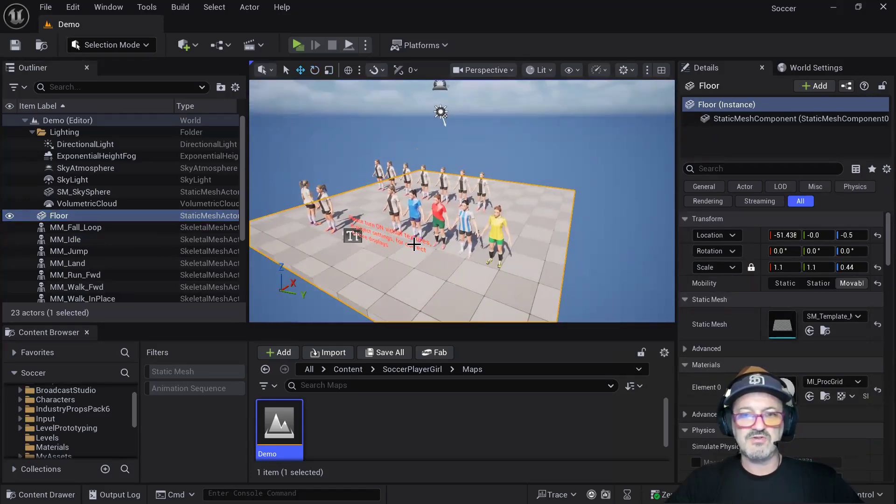
left_click(193, 47)
mouse_move(248, 158)
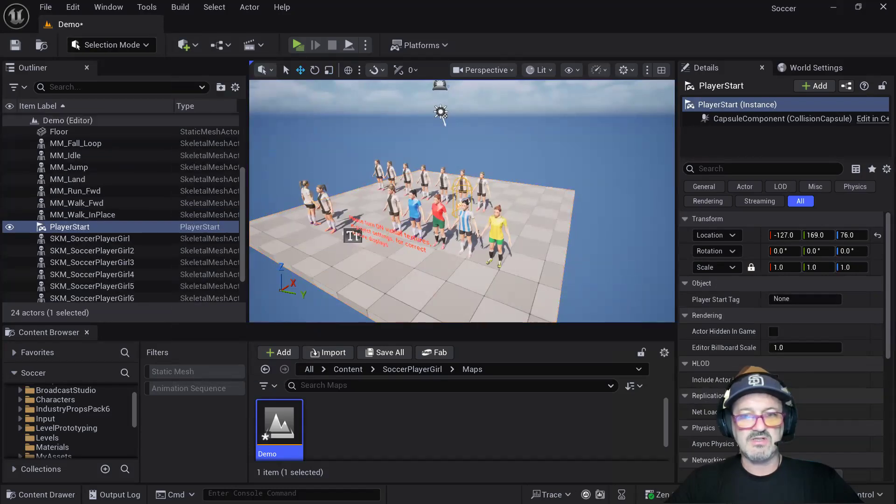
Focus on the PlayerStart and examine how its capsule sits relative to the floor
key("f")
right_click_drag(429, 212, 429, 213)
left_click(429, 213)
scroll(110, 234, "down", 3)
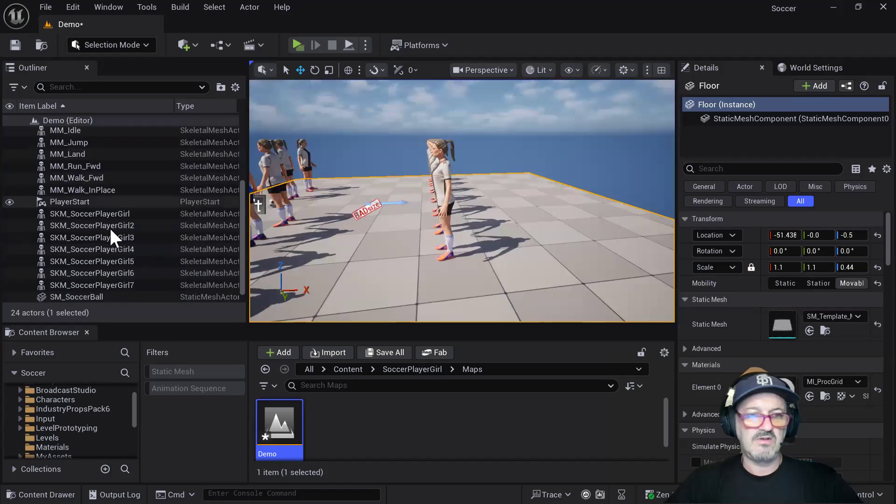
left_click(110, 201)
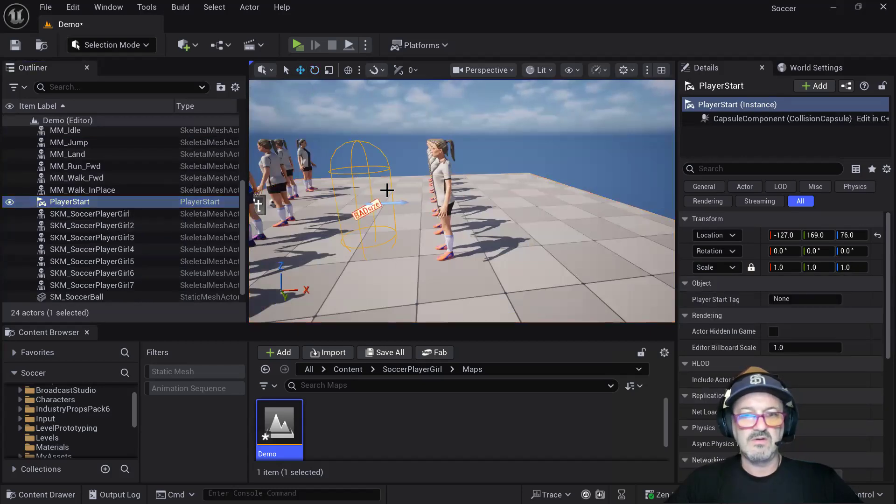
key("f")
mouse_move(463, 301)
right_mouse_down()
mouse_move(463, 290)
mouse_move(463, 301)
right_mouse_up()
Lower the Floor to a Z location of -53 and raise the PlayerStart to a Z location of 191
left_click(465, 302)
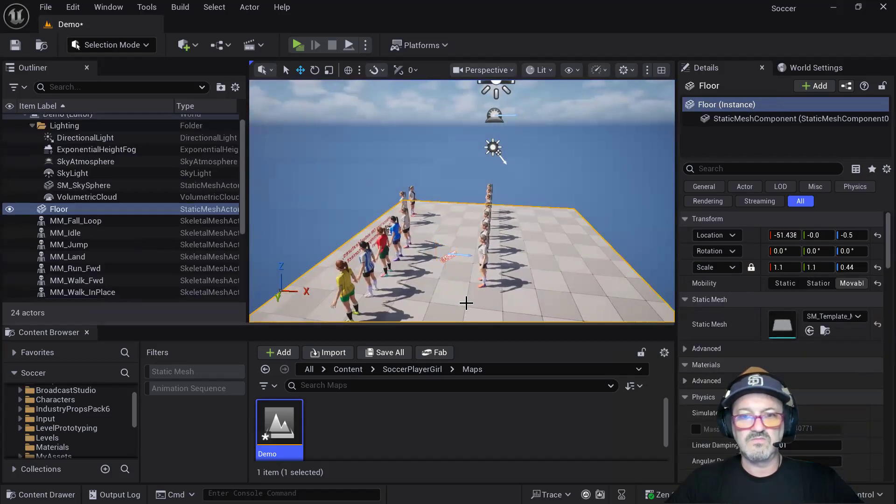
left_click_drag(846, 235, 846, 235)
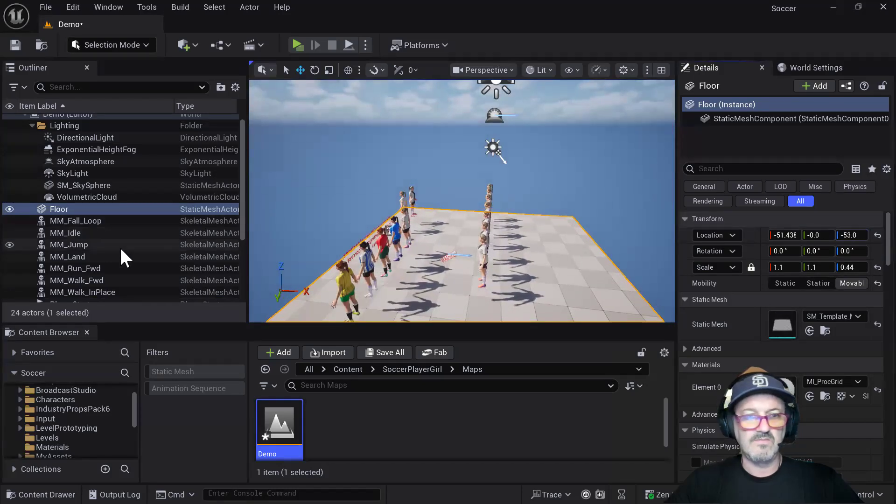
scroll(120, 246, "down", 3)
left_click(187, 221)
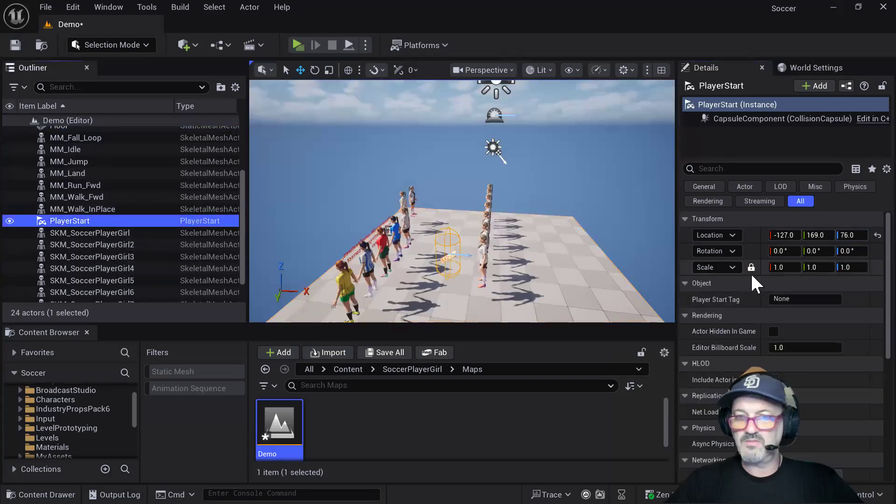
left_click_drag(845, 235, 846, 235)
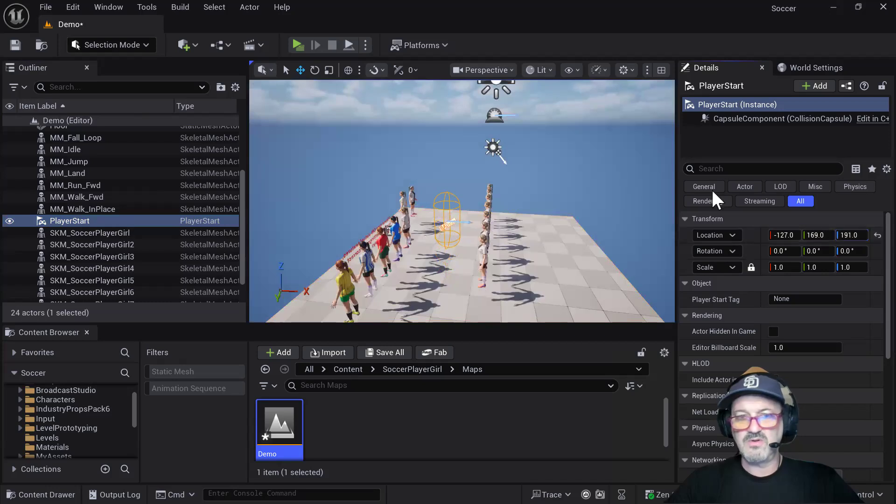
Play the Demo level from the Player Start, walk the character among the soccer players and end the session
key("alt+p")
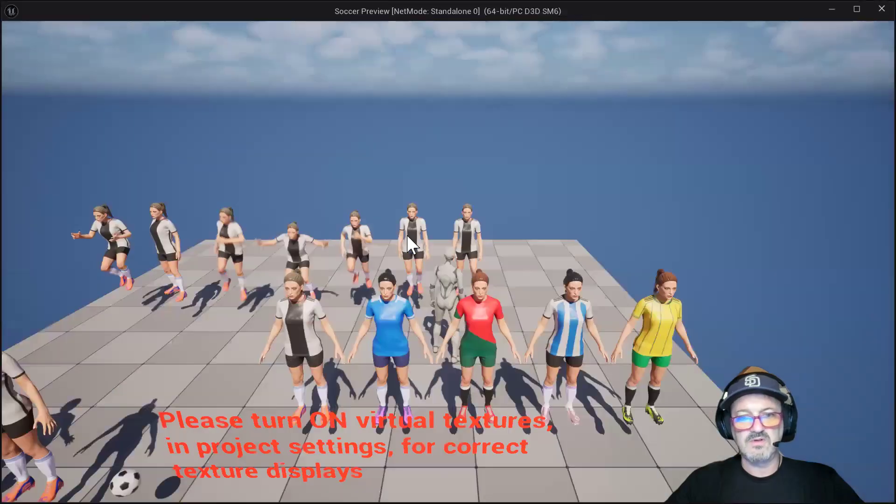
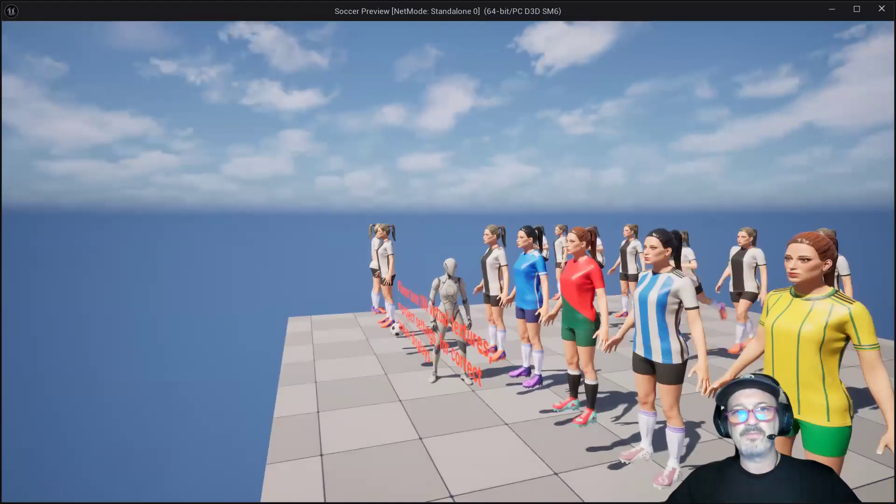
key("Escape")
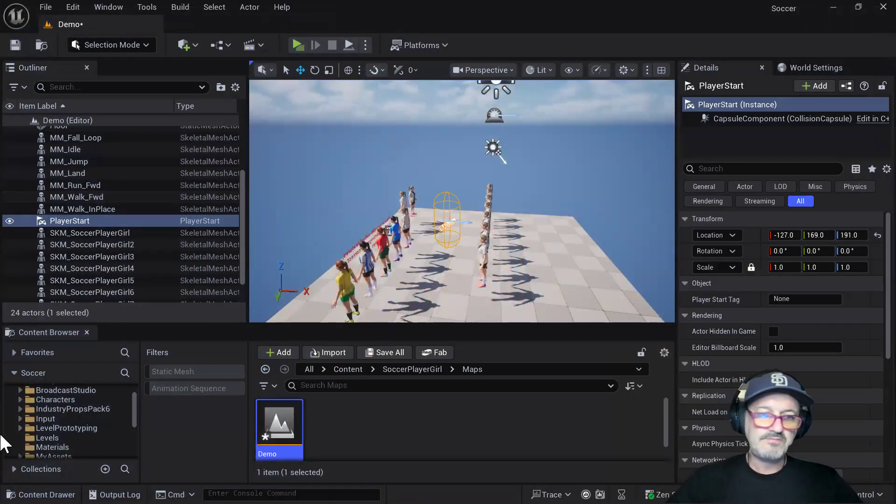
left_click(448, 427)
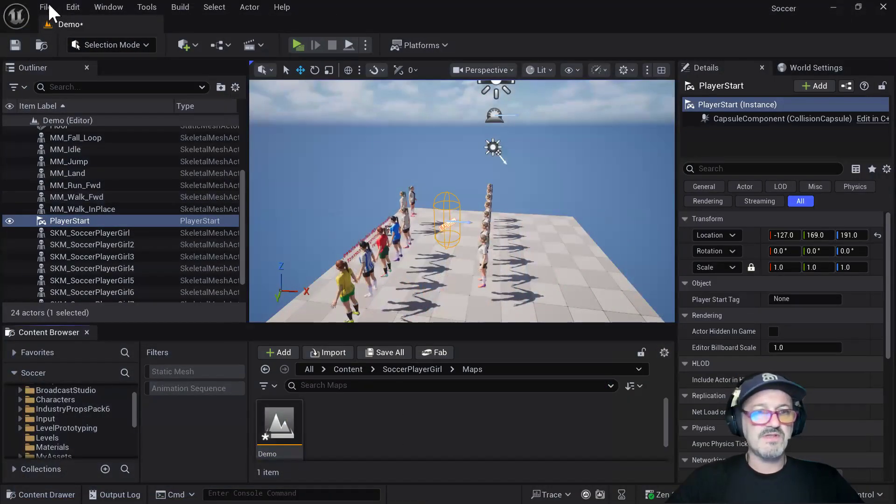
Save the changes to the Demo level and open the project's root Content folder
left_click(46, 7)
left_click(119, 179)
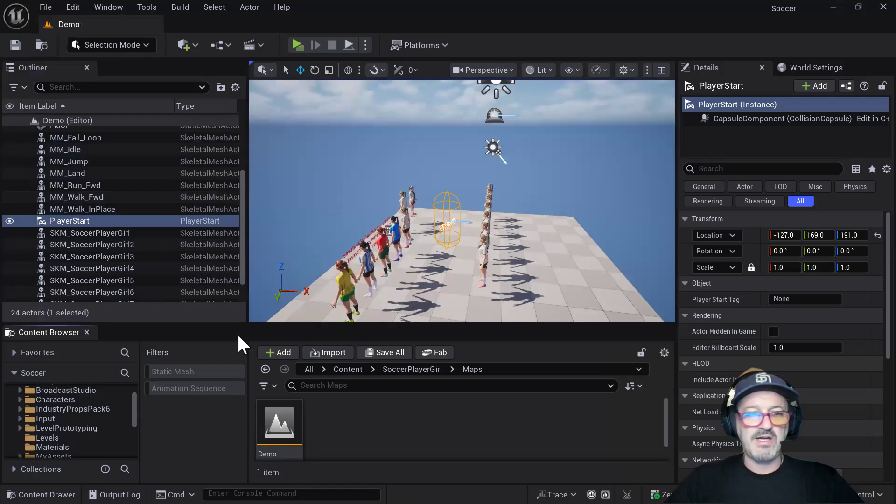
scroll(88, 422, "up", 3)
left_click(71, 400)
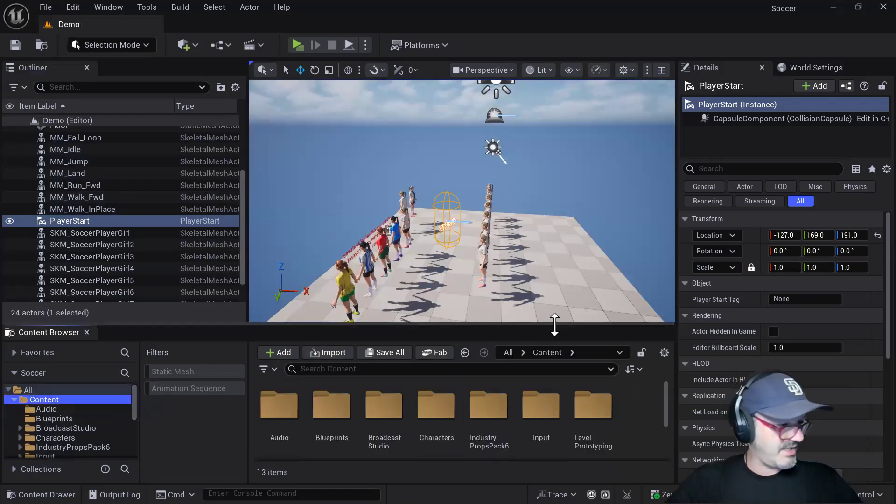
Open the Soccer level from the project's Levels folder, enlarge the viewport and select the green Field mesh
left_click_drag(557, 324, 562, 227)
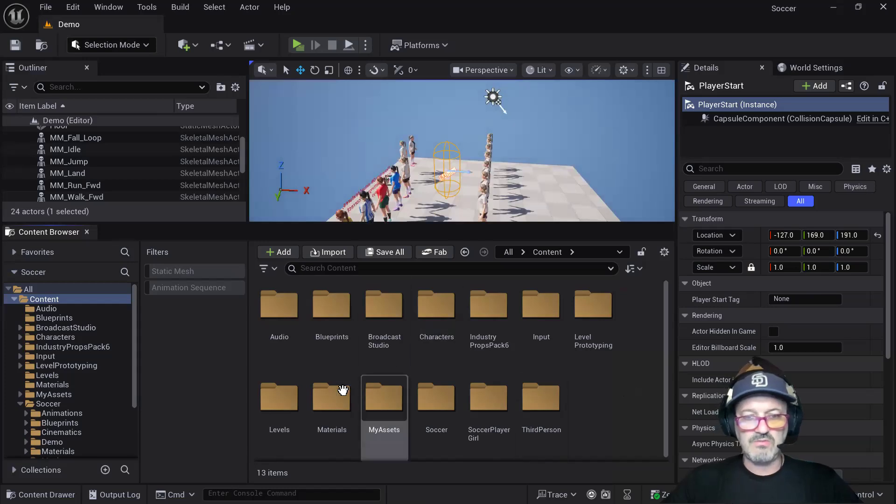
double_click(288, 400)
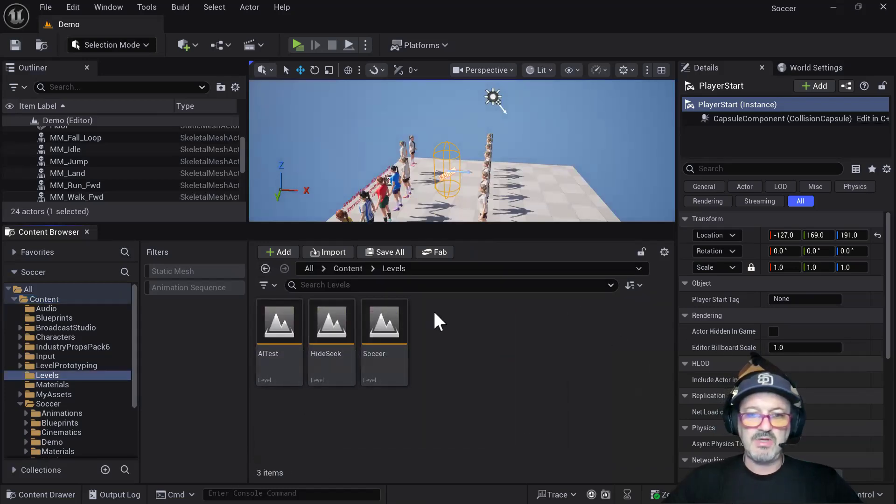
left_click(384, 321)
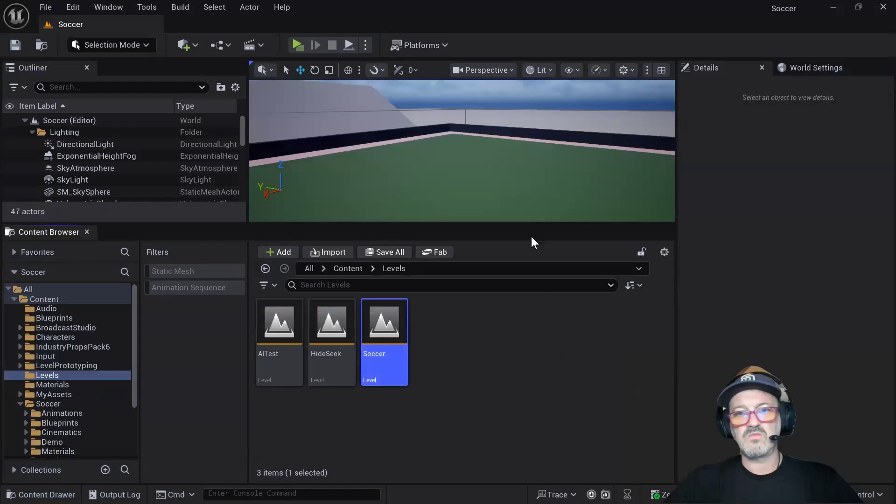
left_click_drag(552, 222, 559, 312)
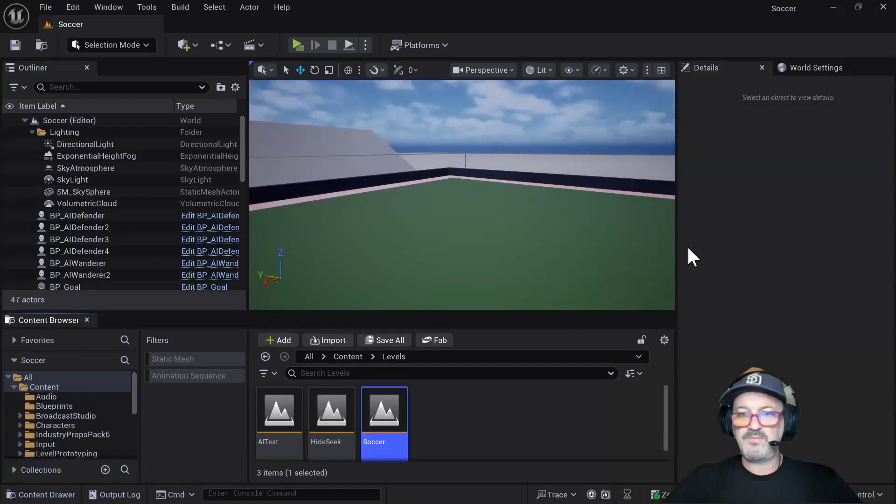
left_click_drag(677, 245, 736, 247)
left_click_drag(269, 211, 225, 211)
right_click_drag(262, 224, 24, 220)
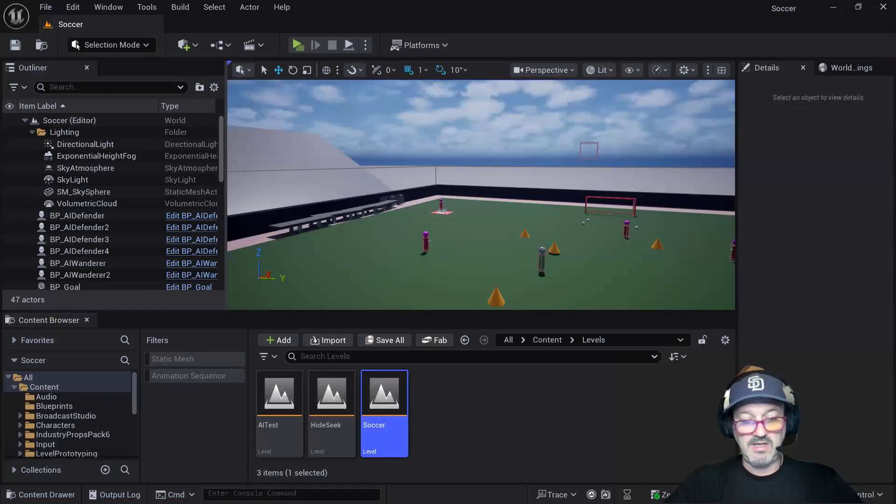
left_click(489, 251)
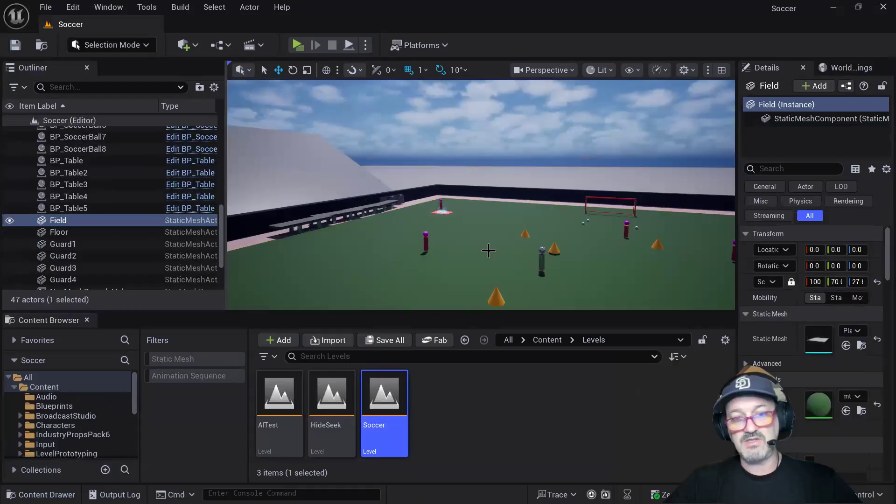
Return to the root Content folder and reset its asset filters
left_click(57, 386)
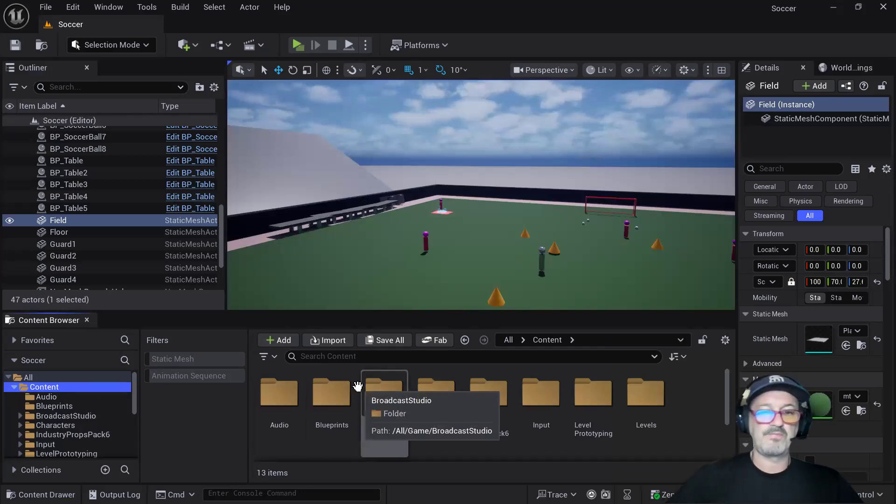
right_click(280, 364)
left_click(270, 356)
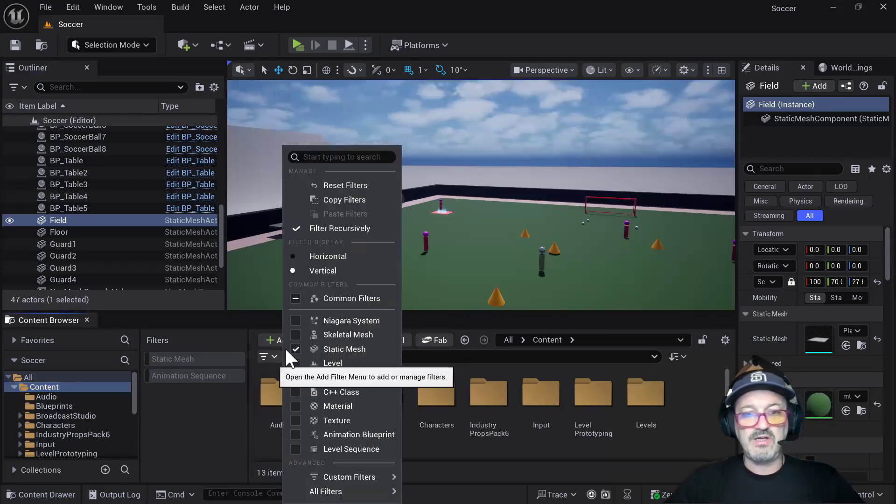
left_click(346, 185)
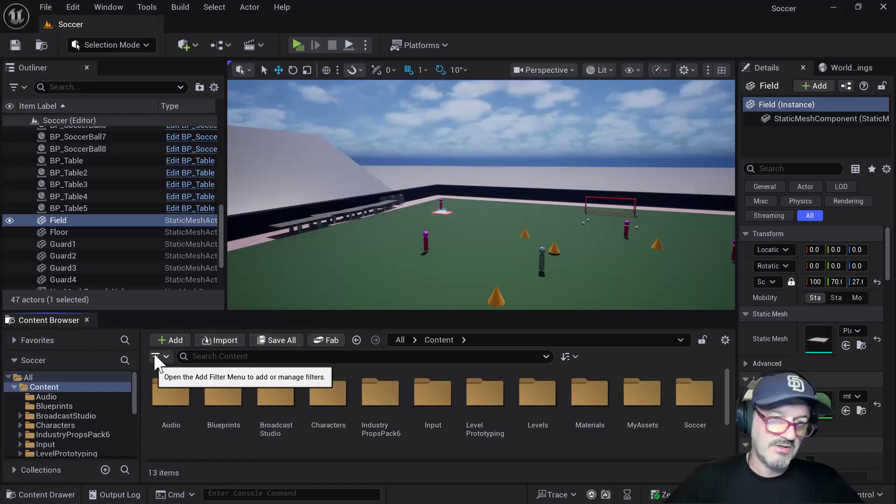
left_click(163, 357)
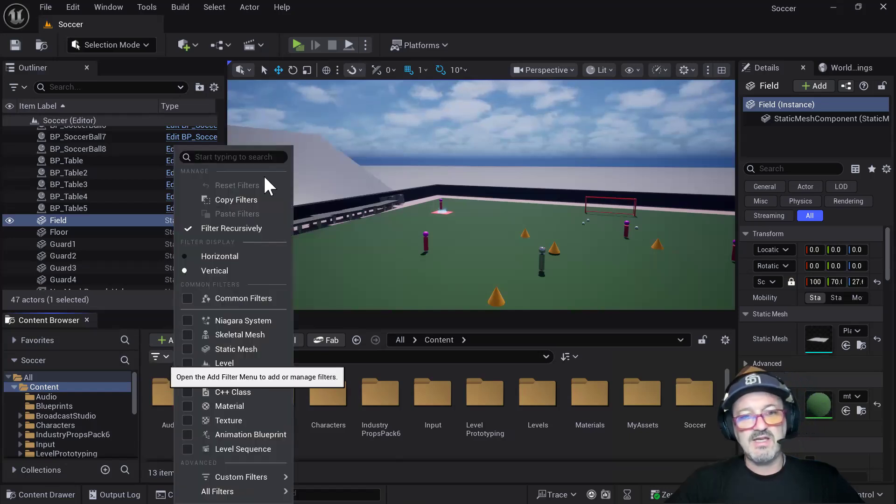
key("Escape")
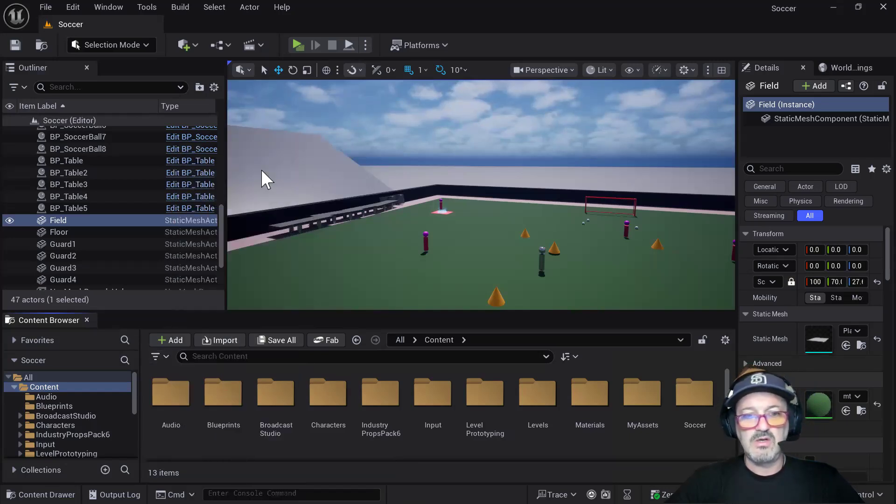
Filter the Content folder by Static Mesh and browse the listed meshes in an enlarged Content Browser
left_click(167, 359)
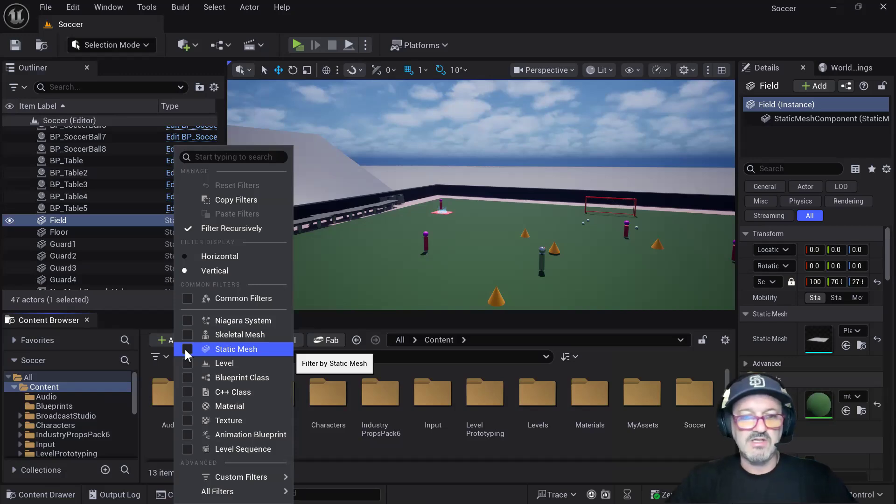
left_click(187, 350)
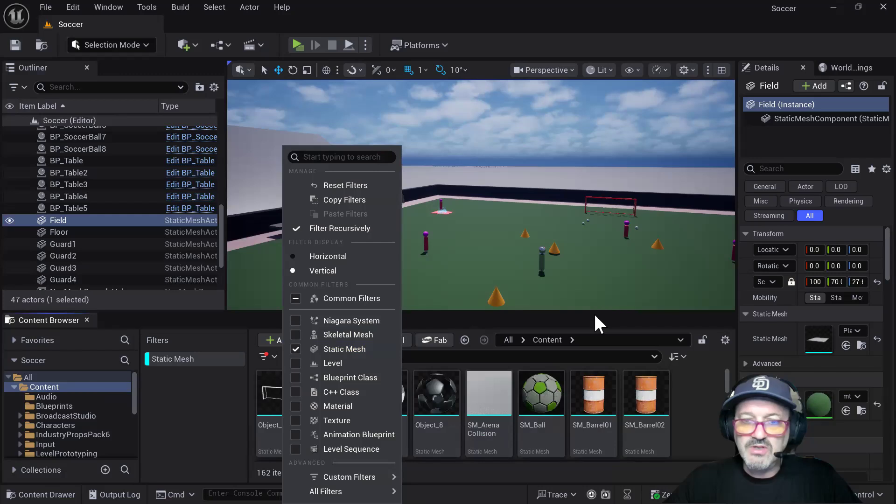
left_click_drag(596, 312, 604, 224)
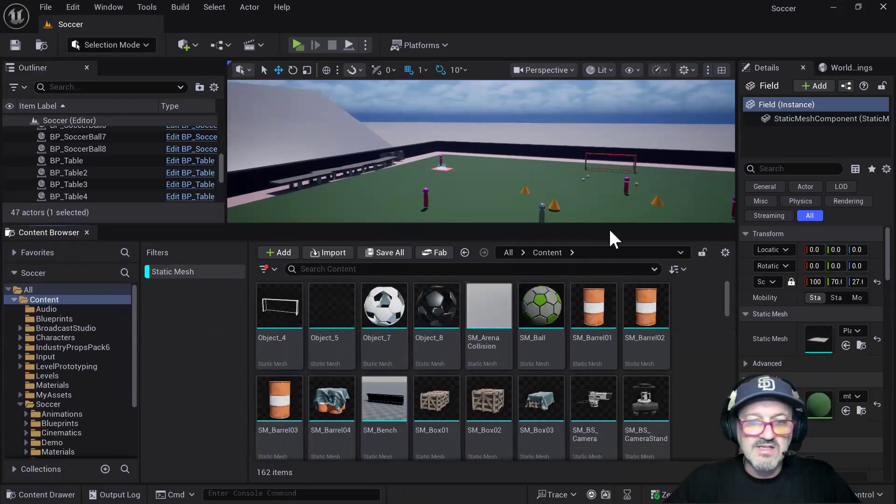
scroll(701, 351, "down", 3)
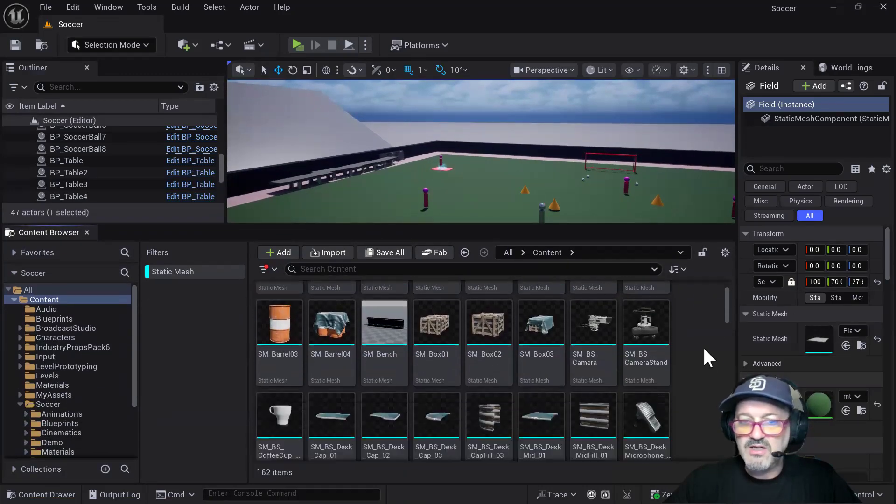
scroll(704, 350, "down", 5)
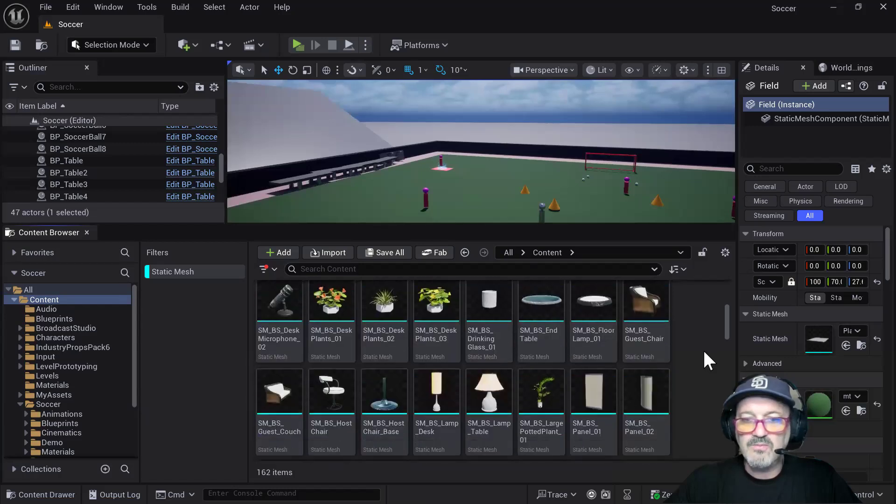
scroll(704, 348, "up", 5)
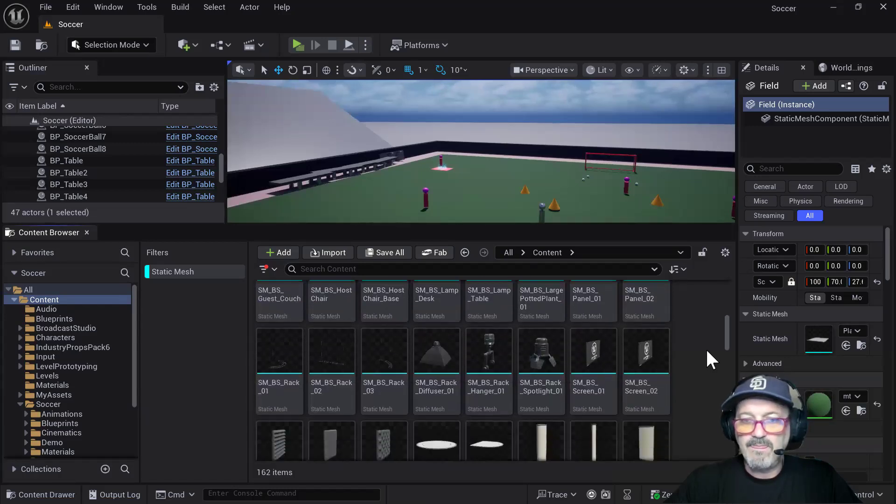
Place the SM_Box02 wooden crate on the near end of the long bench beside the field
scroll(705, 346, "up", 2)
right_click_drag(490, 156, 551, 202)
key("w")
left_click_drag(495, 348, 388, 128)
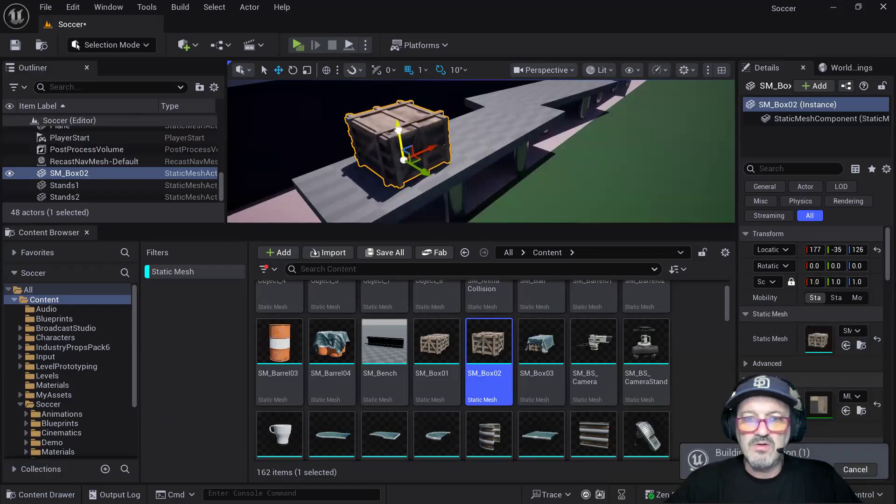
right_click_drag(476, 151, 533, 216)
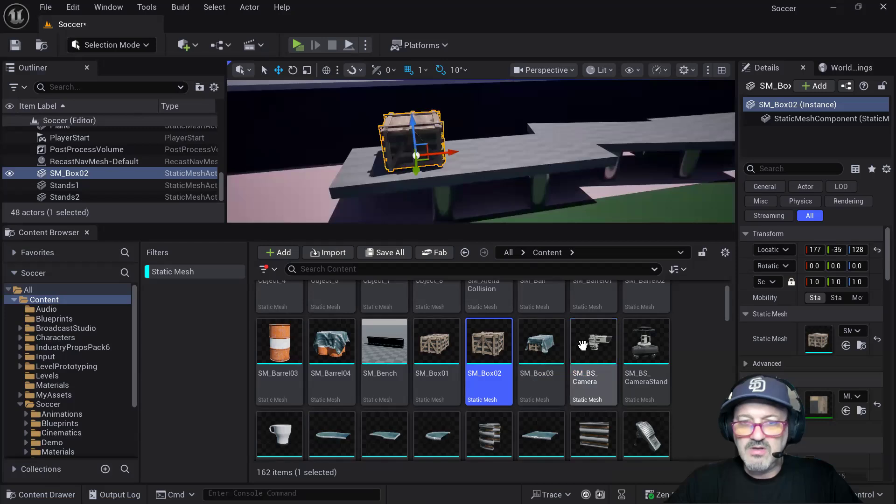
Place the cloth-covered SM_Box03 on the ground beside the bench end and rotate it about its vertical axis
left_click_drag(542, 361, 287, 185)
right_click_drag(298, 184, 261, 201)
key("e")
left_click_drag(384, 192, 437, 196)
key("w")
Place SM_BS_CameraStand and SM_BS_Camera on the pink sideline beyond the far end of the bench
right_click_drag(440, 196, 518, 189)
right_click_drag(570, 174, 590, 149)
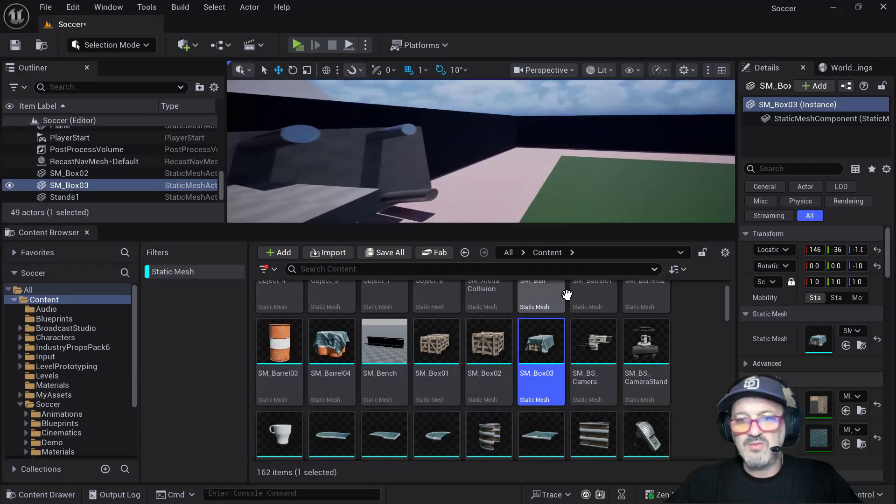
left_click_drag(647, 348, 494, 179)
left_click_drag(593, 345, 532, 162)
right_click_drag(531, 162, 406, 179)
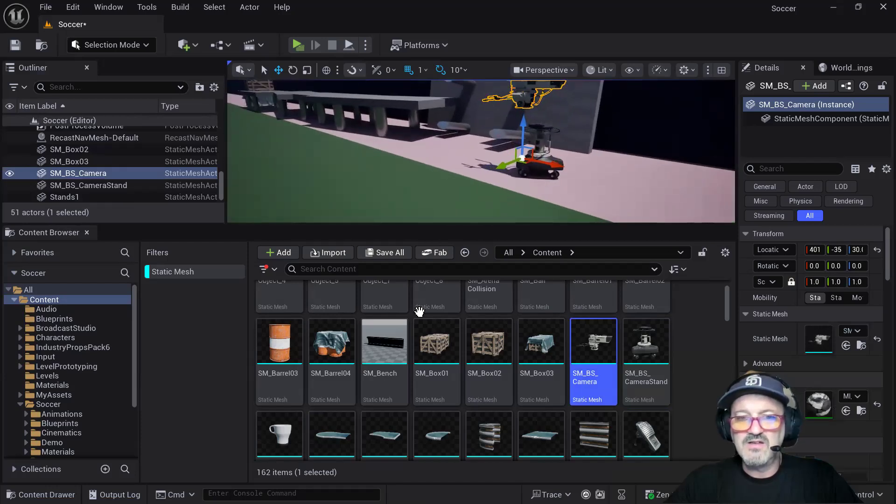
Place SM_BS_DeskPlants_01, SM_BS_DeskPlants_03 and SM_BS_DeskPlants_02 in a row on top of the bench
scroll(411, 383, "down", 3)
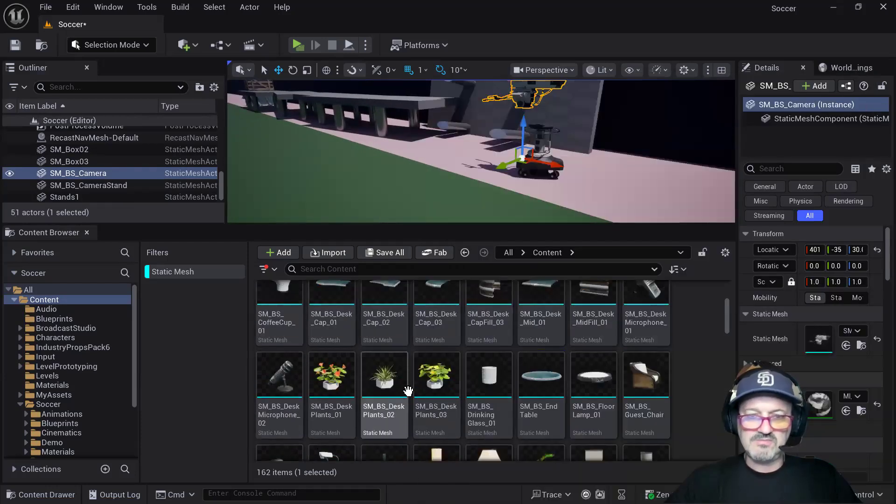
right_click_drag(380, 187, 280, 208)
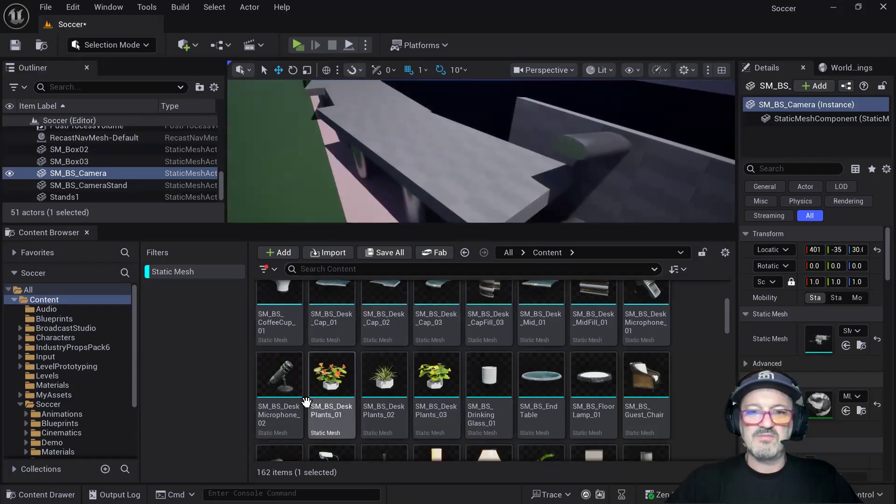
left_click_drag(408, 197, 409, 145)
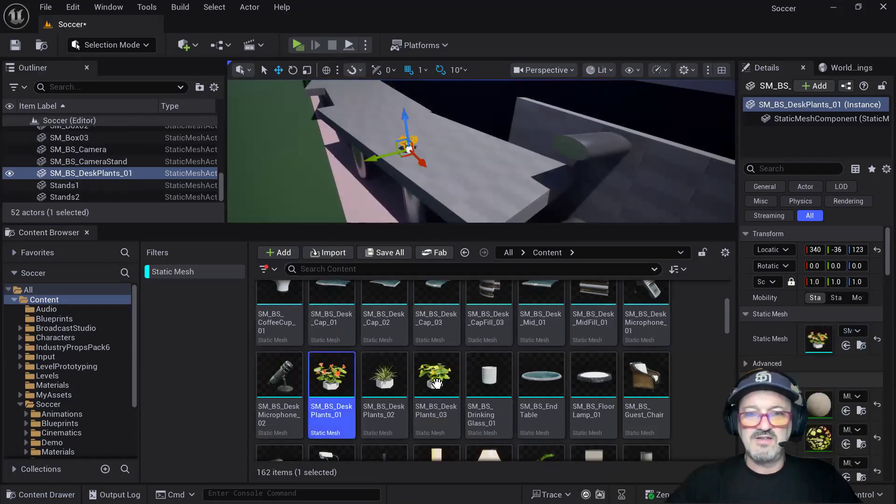
left_click_drag(436, 383, 434, 160)
left_click_drag(385, 378, 483, 179)
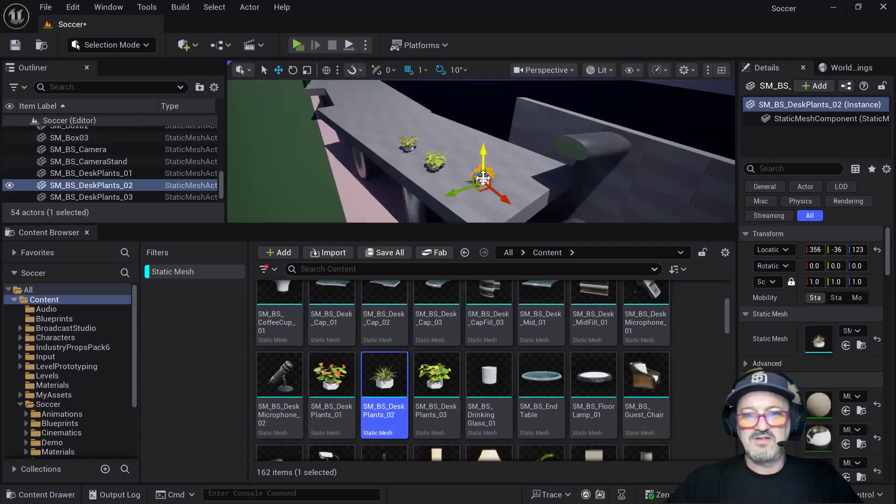
Try placing SM_BS_FloorLamp_01 on the sideline past the studio camera, and undo the placement
scroll(560, 374, "down", 2)
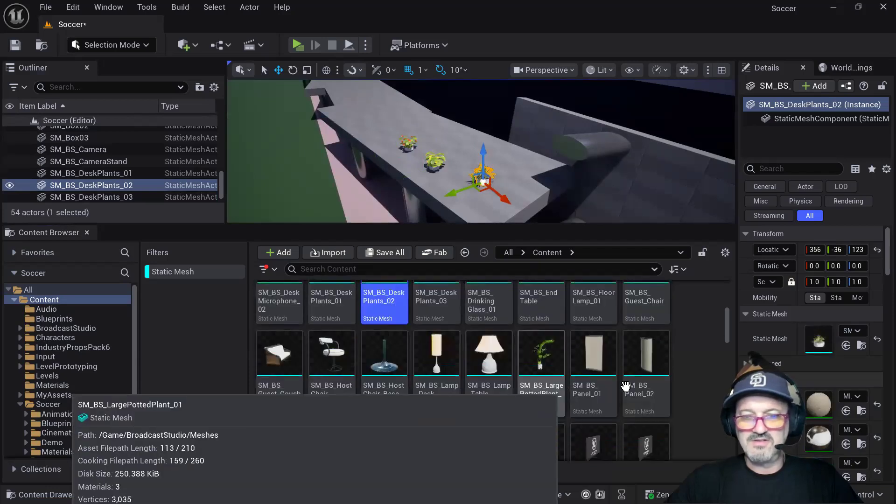
scroll(614, 350, "up", 2)
right_click(647, 357)
right_click_drag(549, 138, 710, 142)
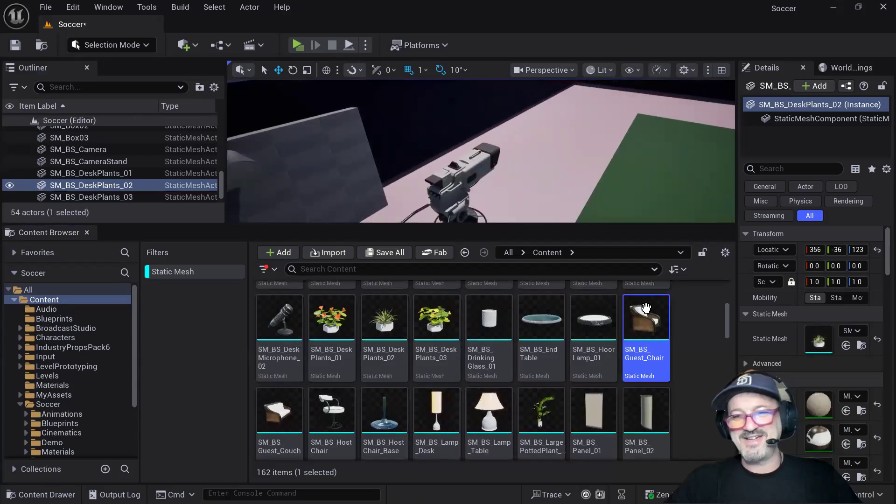
left_click_drag(593, 319, 560, 149)
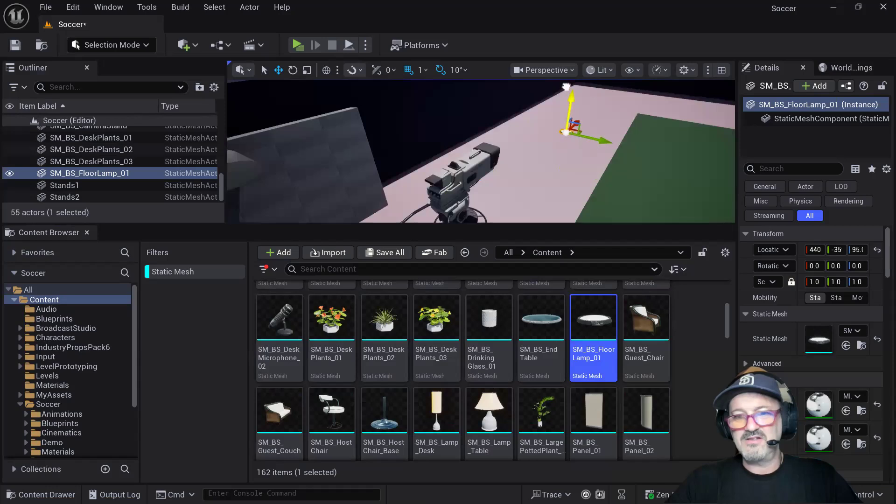
left_click(701, 354)
key("End")
key("ctrl+z")
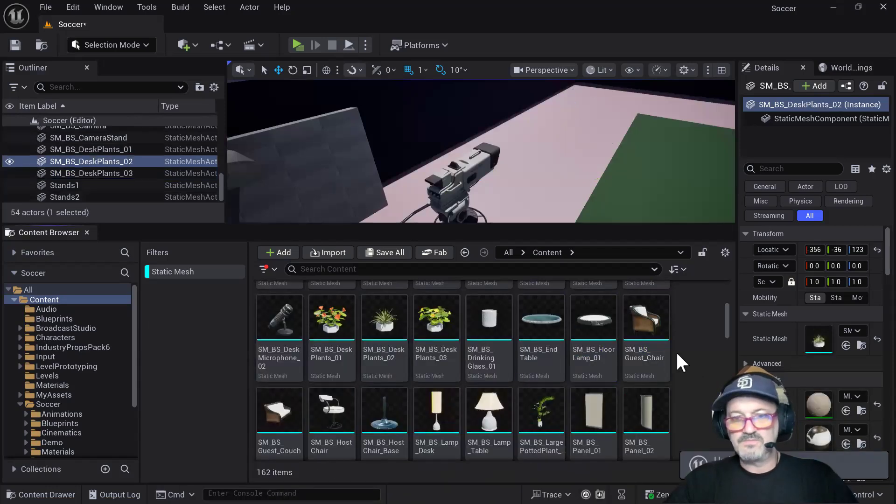
Place SM_BS_Guest_Chair and two SM_Camera tripods along the sideline past the studio camera, rotating them about the vertical axis
left_click_drag(641, 331, 567, 185)
key("e")
scroll(585, 389, "down", 2)
scroll(585, 390, "down", 5)
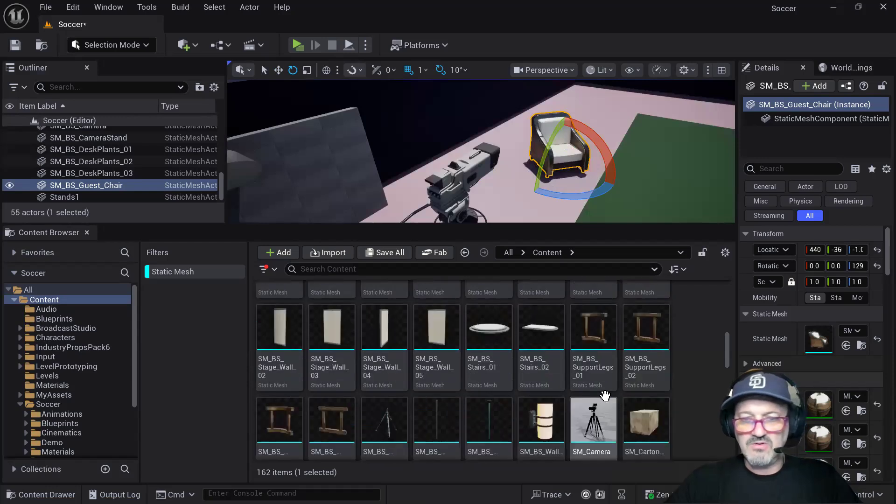
right_click_drag(581, 210, 581, 210)
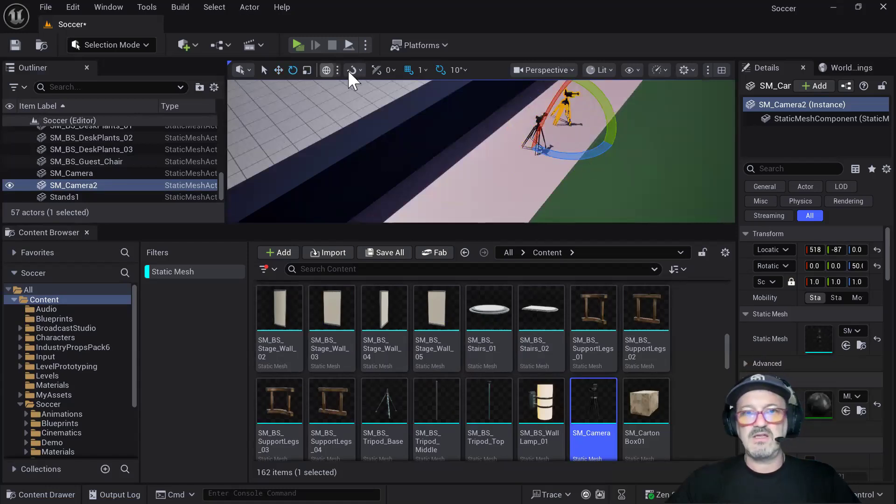
Play-test the Soccer level in a separate preview window and run the character to the covered crate beside the bench
left_click(365, 45)
left_click(406, 143)
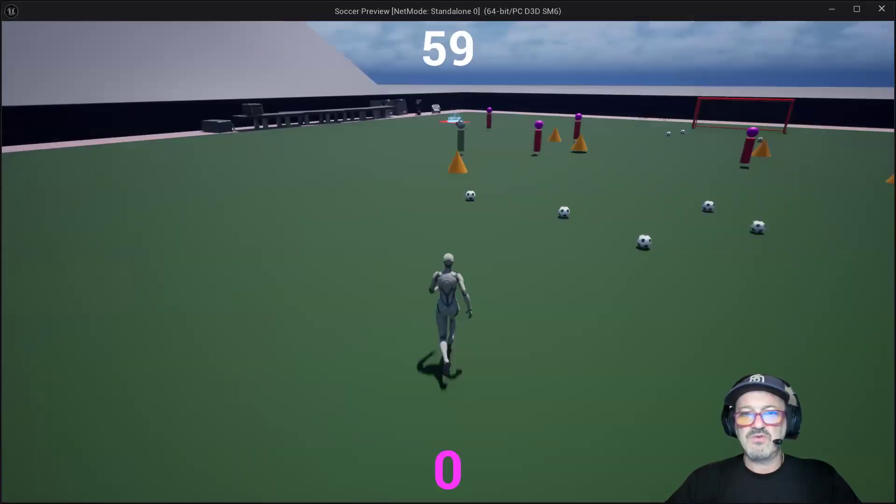
key("w")
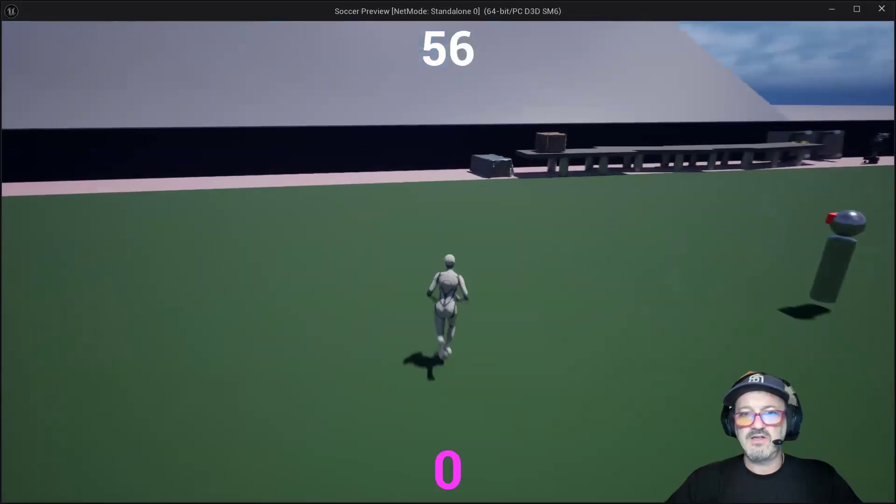
key("w")
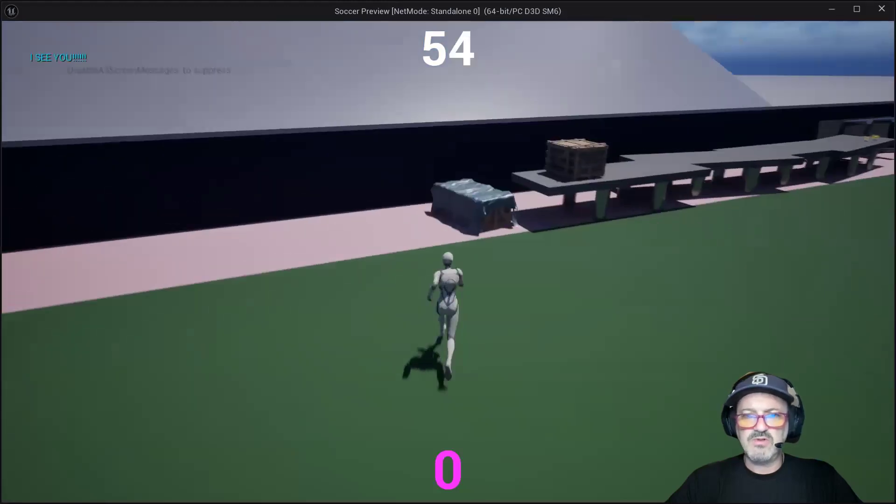
key("w")
key("w")
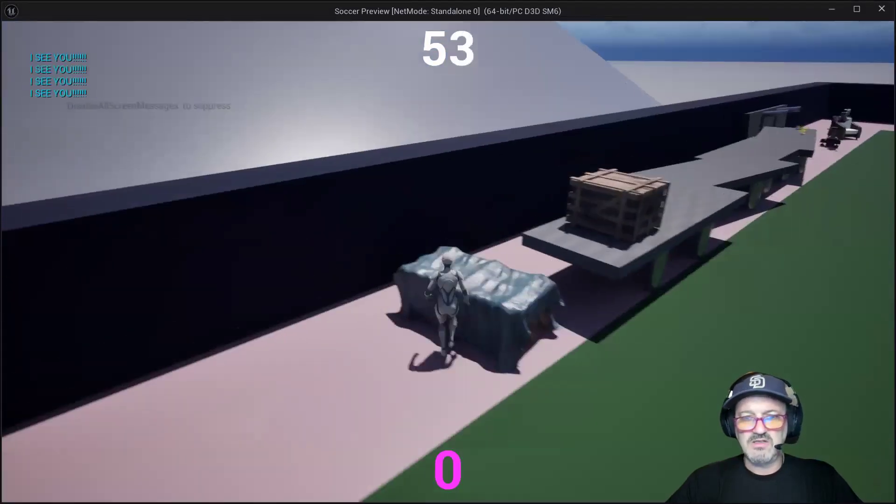
key("d")
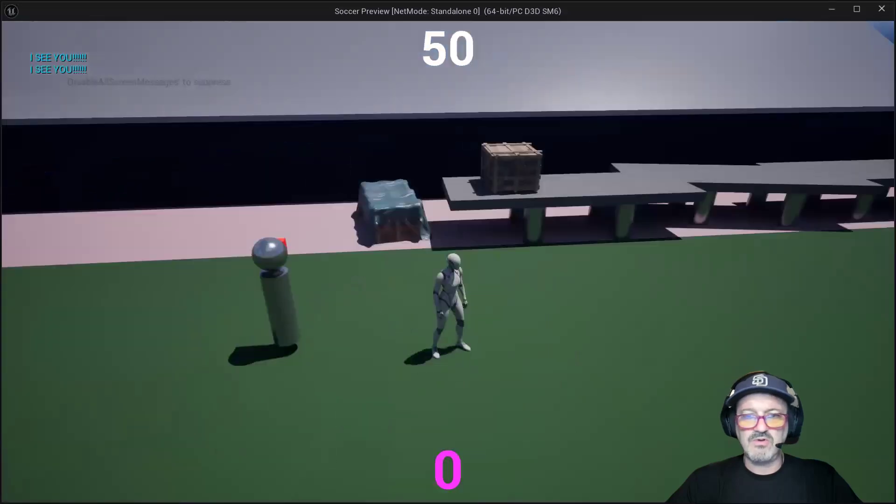
Jump the character onto the wooden crate and run along the bench top to the desk plants
key("w")
key("w")
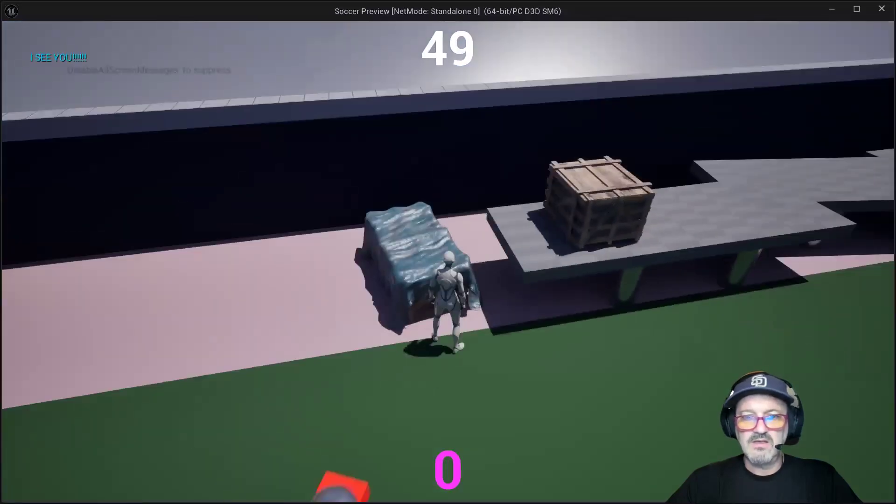
key("space")
key("space")
key("w")
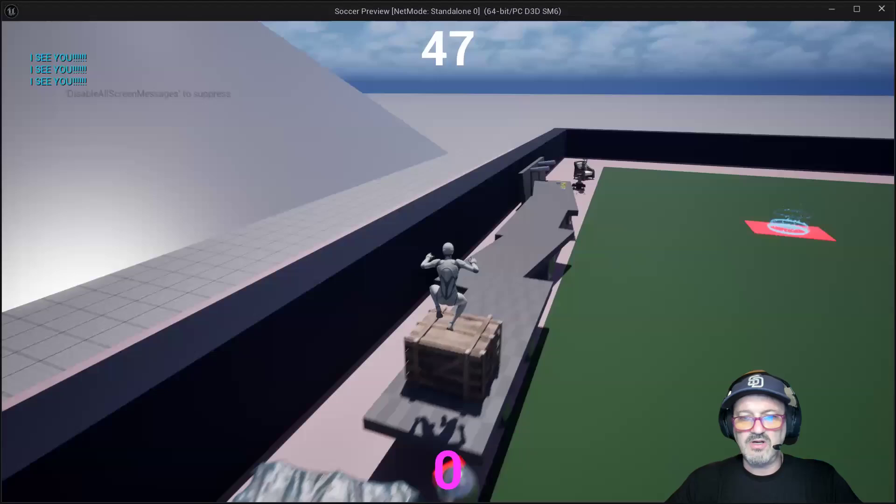
key("w")
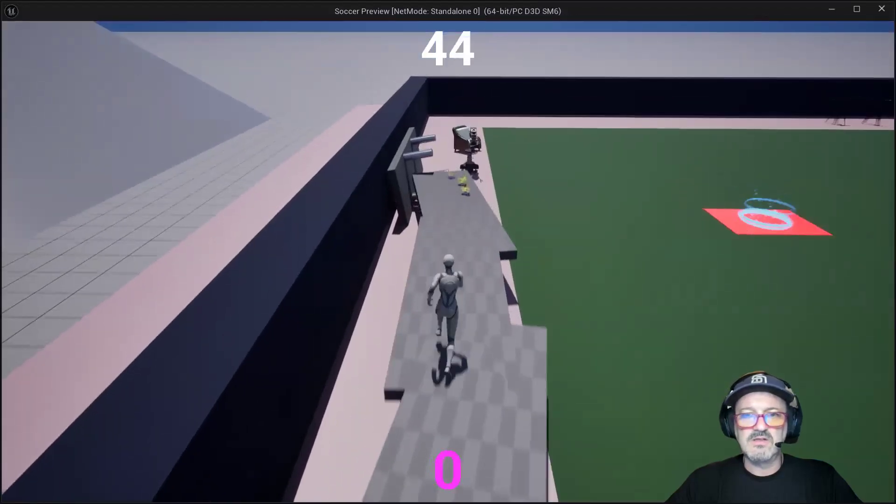
key("w")
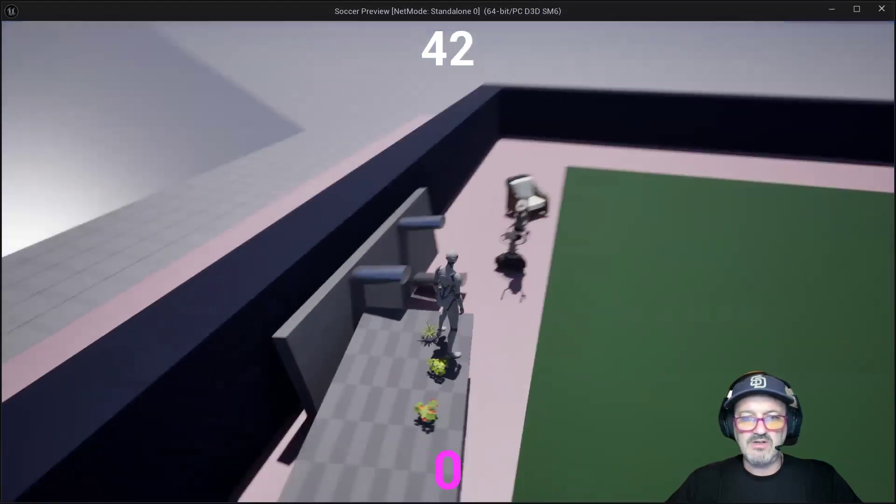
Run the character off the bench past the studio camera, guest chair and camera tripods, and end the play test
key("space")
key("w")
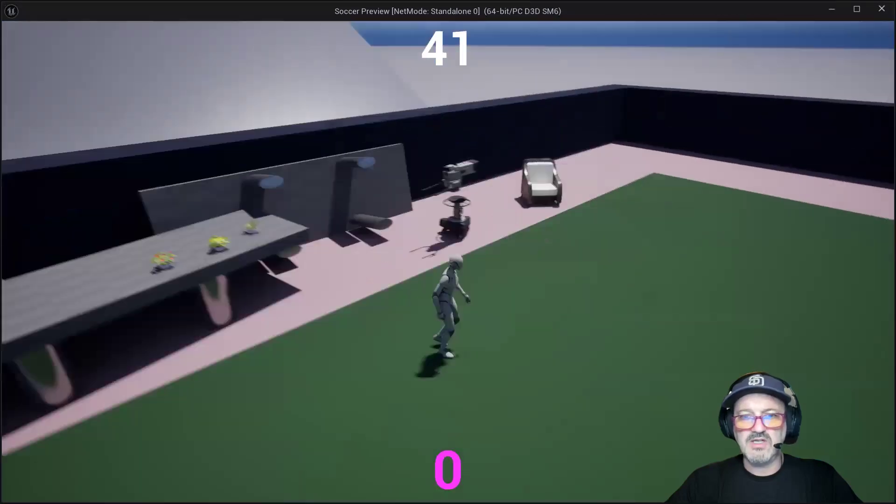
key("w")
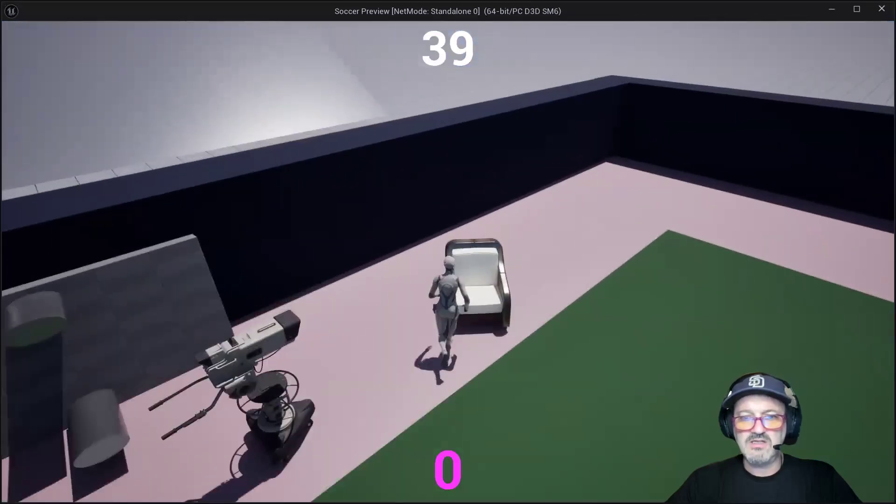
key("w")
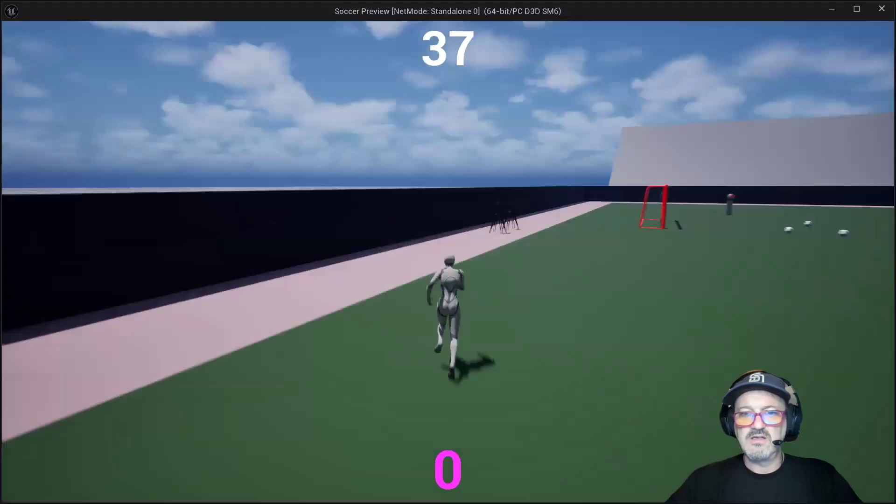
key("w")
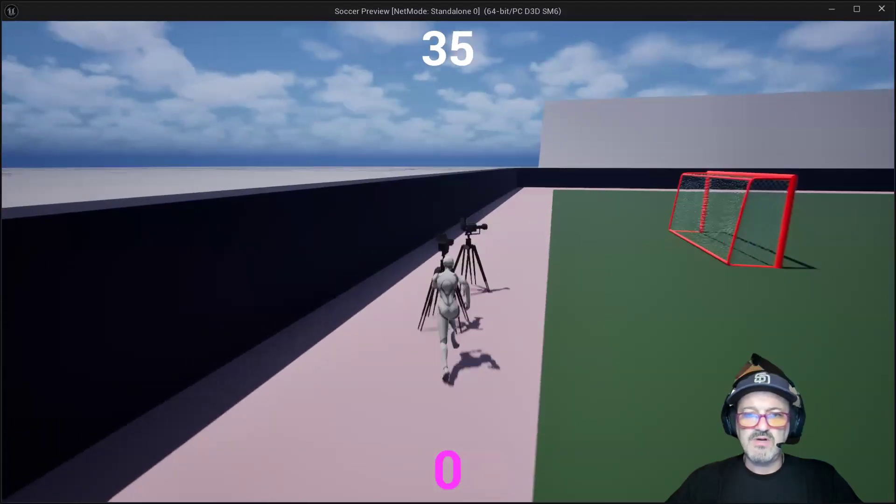
key("w")
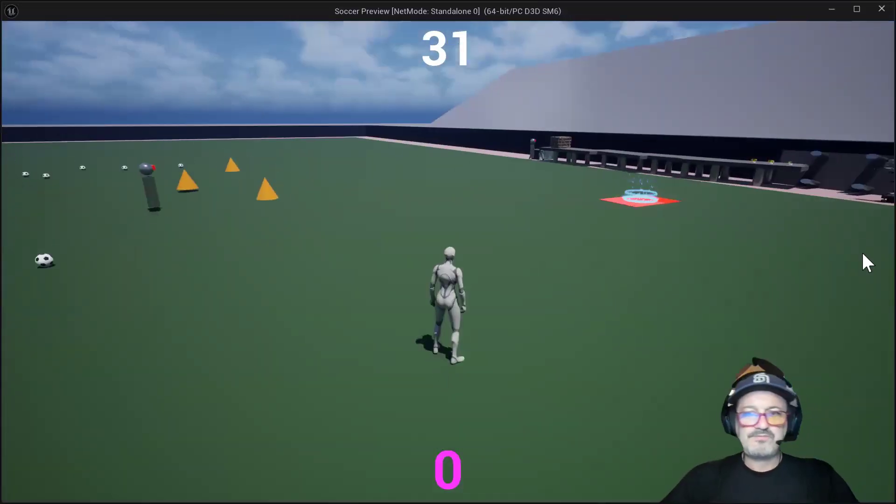
key("Escape")
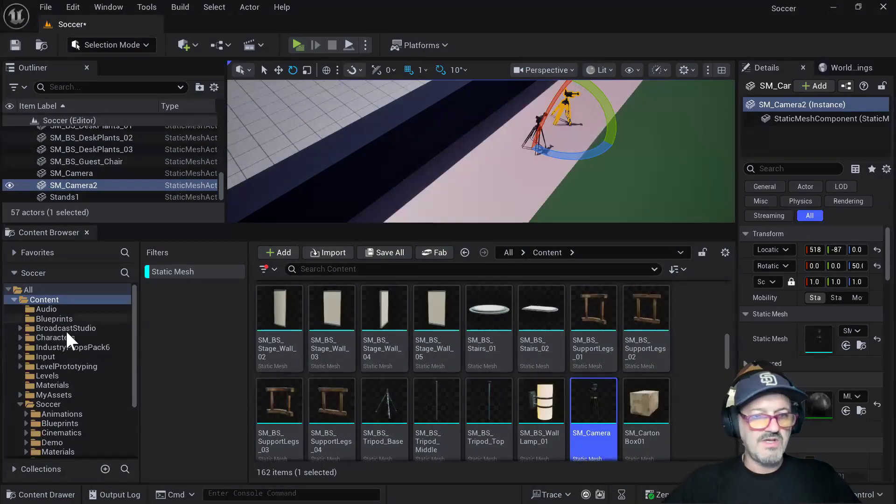
Show the static meshes of the Soccer content folder and browse to the SM_Shell stadium pieces
left_click(49, 404)
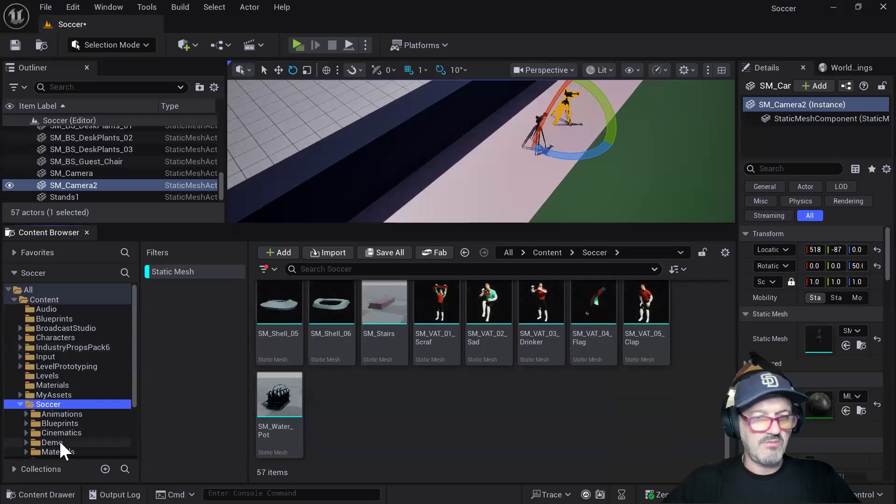
scroll(70, 411, "down", 3)
scroll(455, 404, "up", 6)
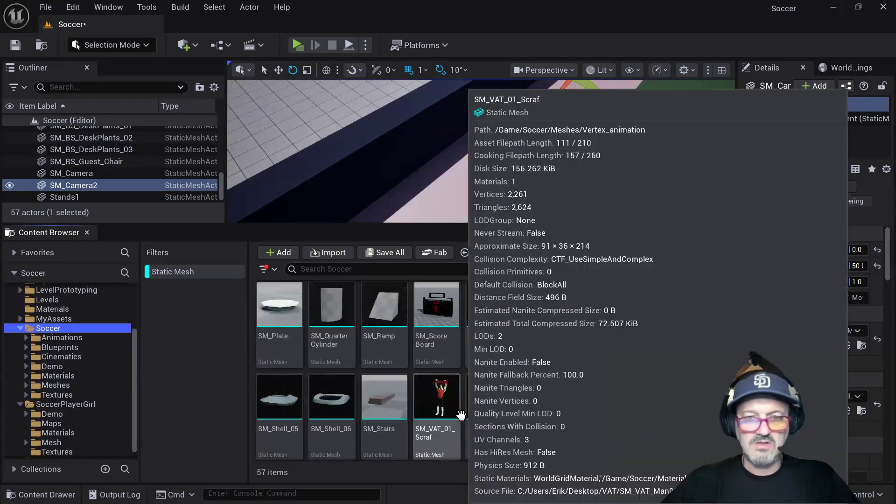
scroll(644, 382, "down", 2)
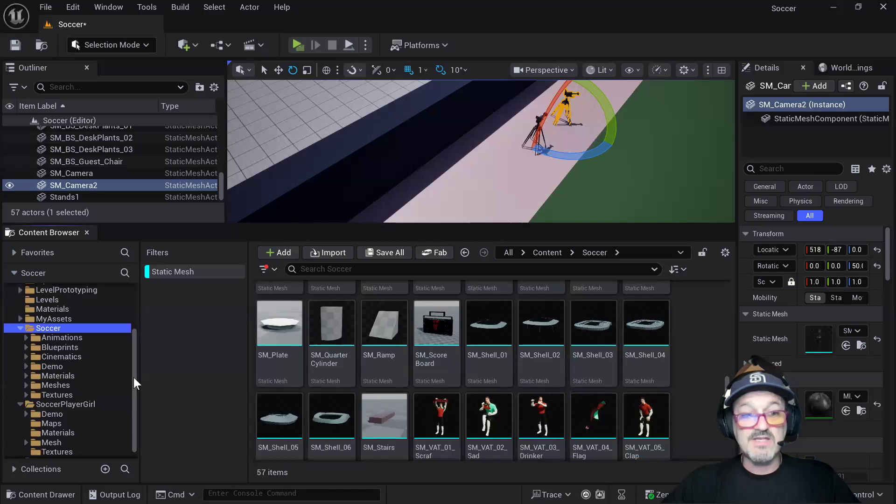
Try placing SM_Shell_01 around the pitch, inspect it from inside the field, and undo the placement
left_click_drag(473, 335, 544, 233)
left_click_drag(538, 177, 544, 179)
scroll(557, 184, "down", 4)
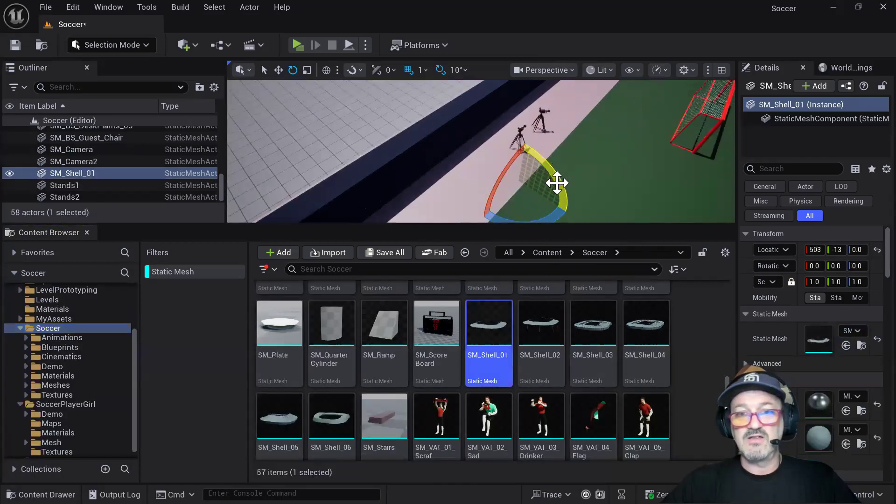
right_click_drag(556, 184, 563, 201)
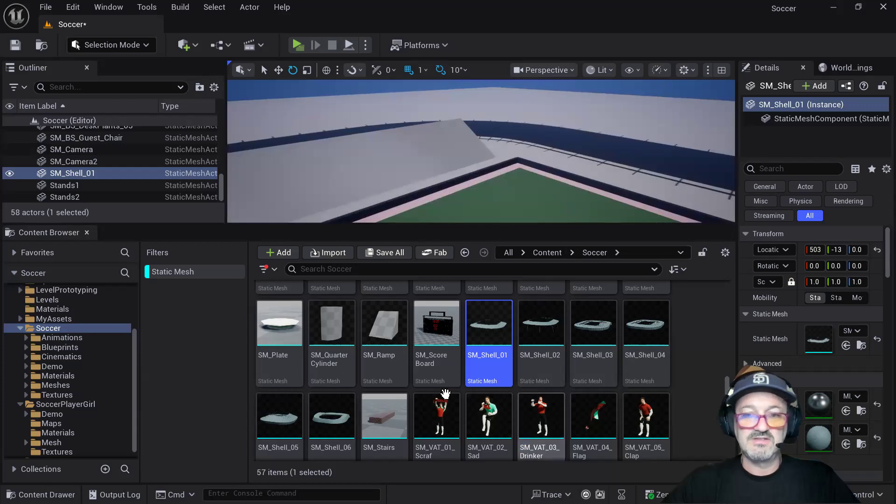
right_click_drag(487, 196, 334, 256)
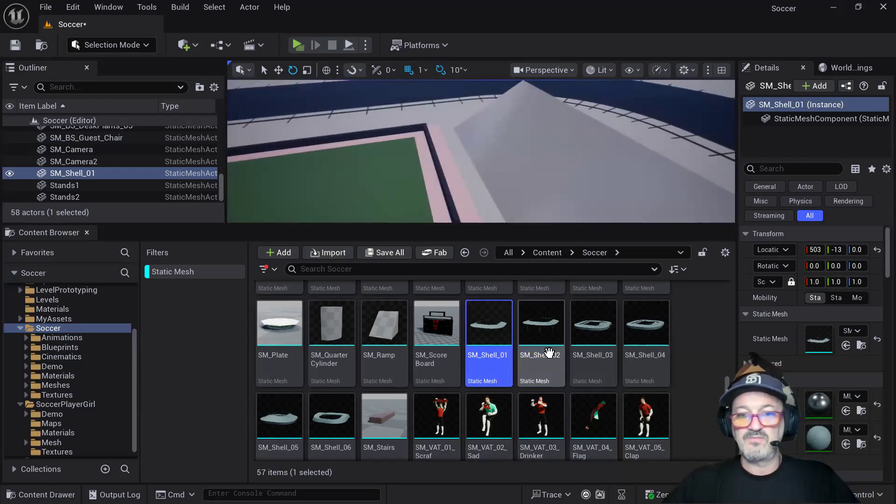
left_click(70, 7)
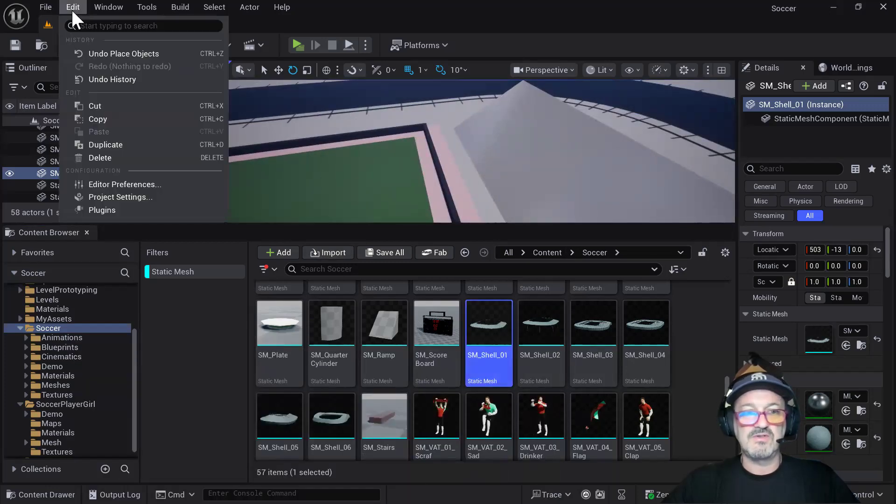
left_click(99, 56)
Browse the Soccer folder's static meshes and its Demo subfolder for props and modular stadium pieces
scroll(525, 396, "up", 5)
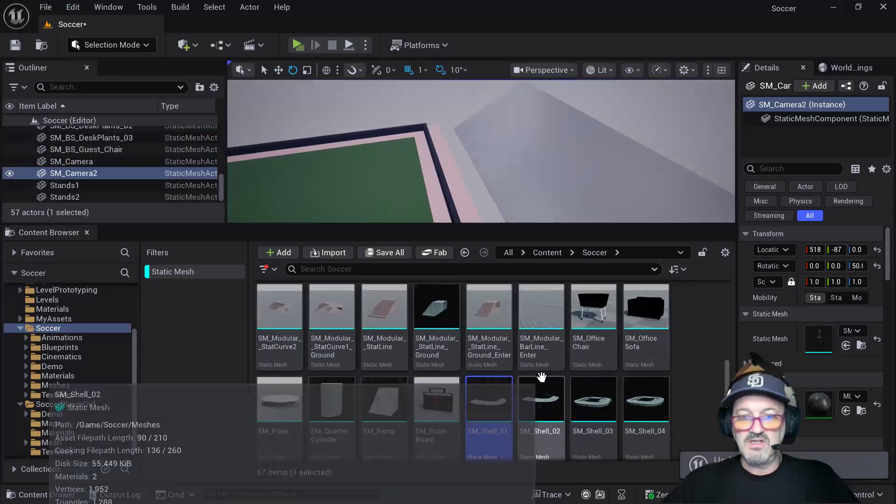
scroll(583, 384, "up", 3)
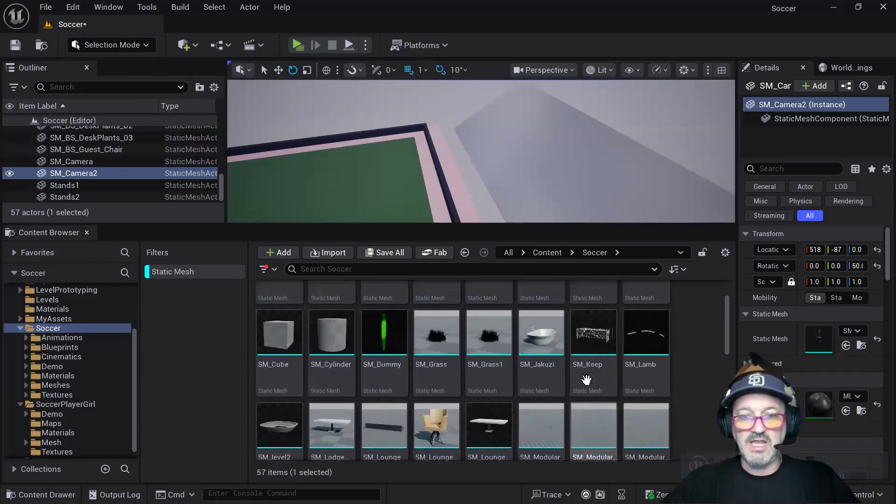
scroll(636, 376, "up", 1)
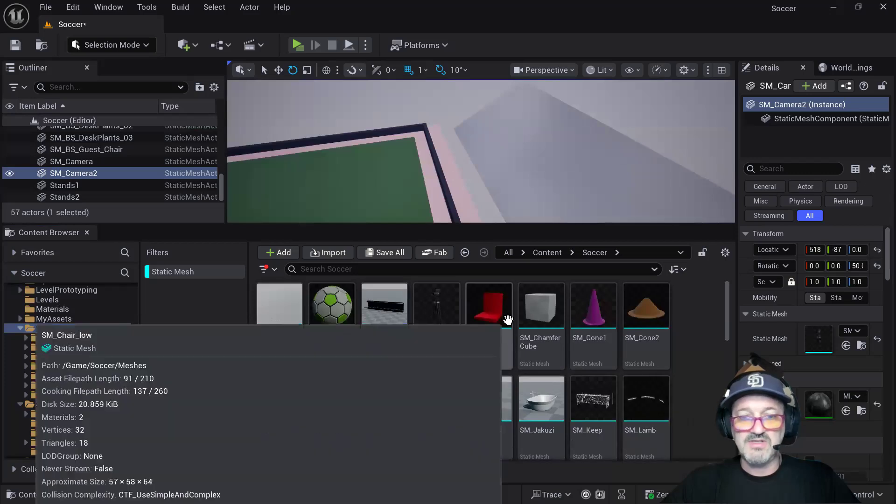
scroll(508, 321, "down", 3)
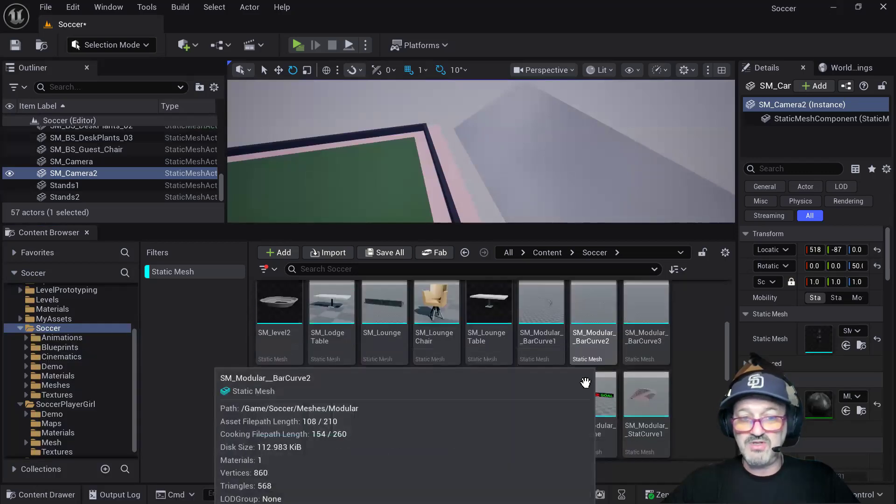
scroll(598, 368, "down", 4)
scroll(631, 389, "down", 3)
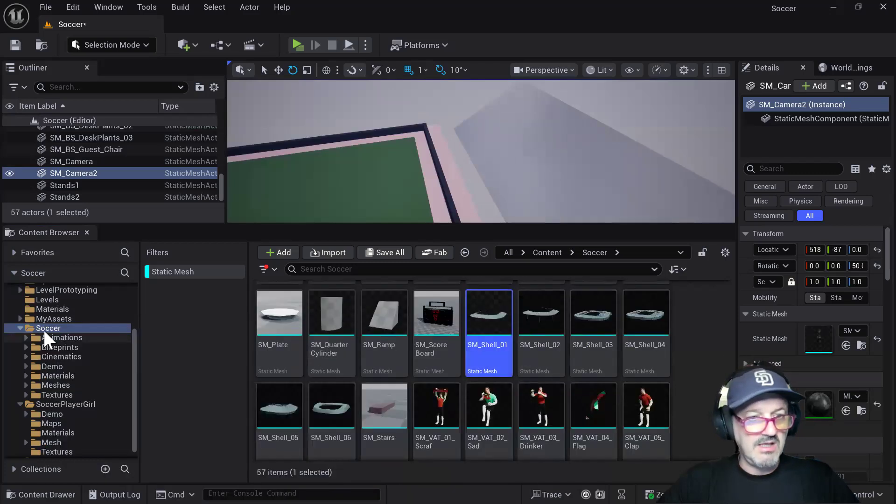
double_click(53, 367)
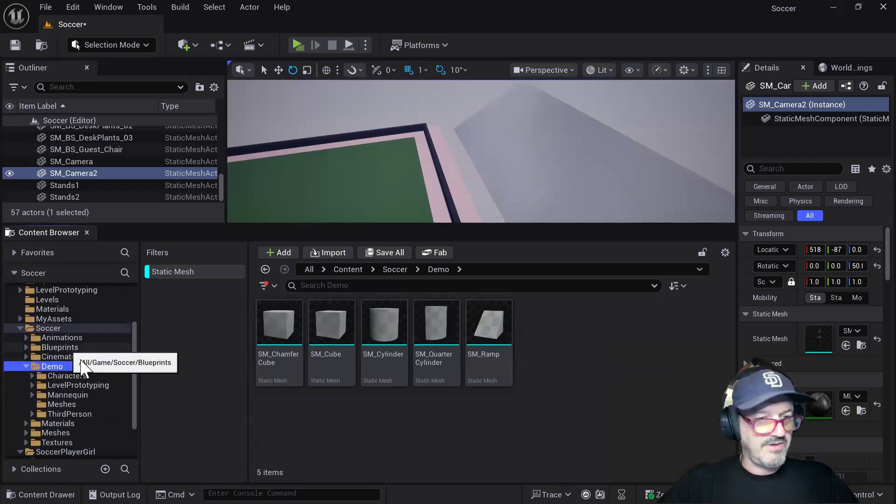
left_click(56, 326)
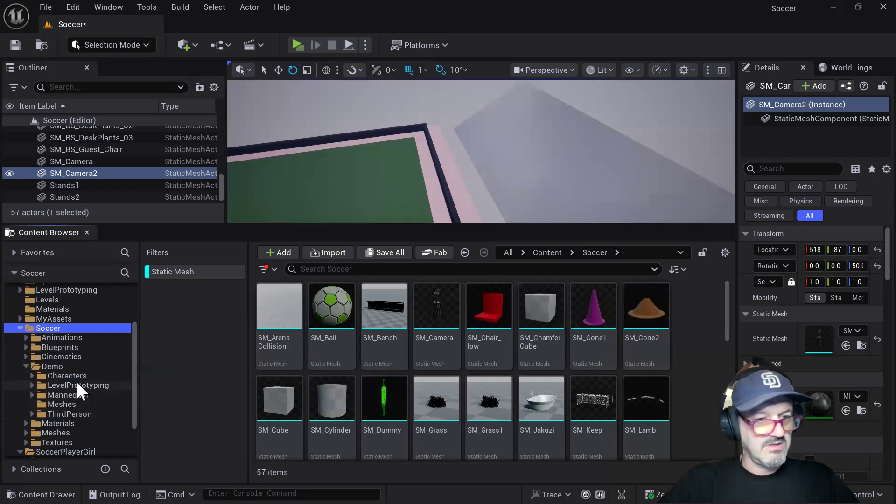
scroll(73, 416, "down", 2)
scroll(71, 406, "up", 2)
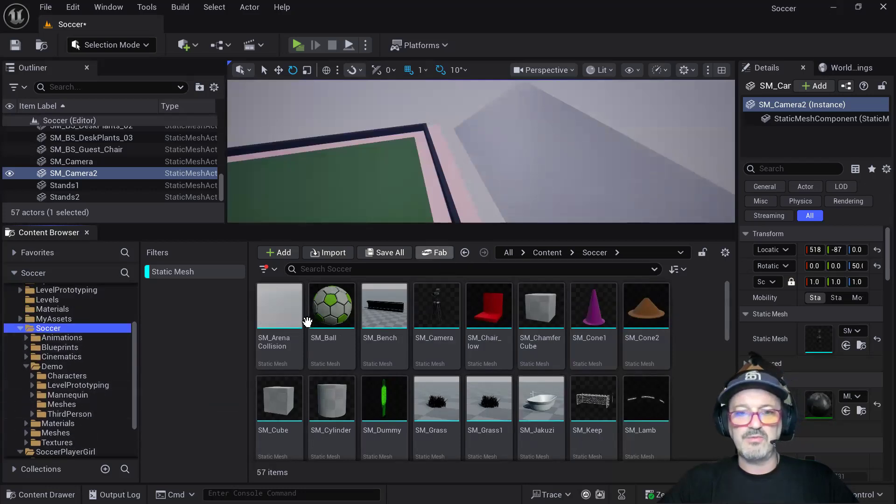
right_click(453, 361)
mouse_move(537, 375)
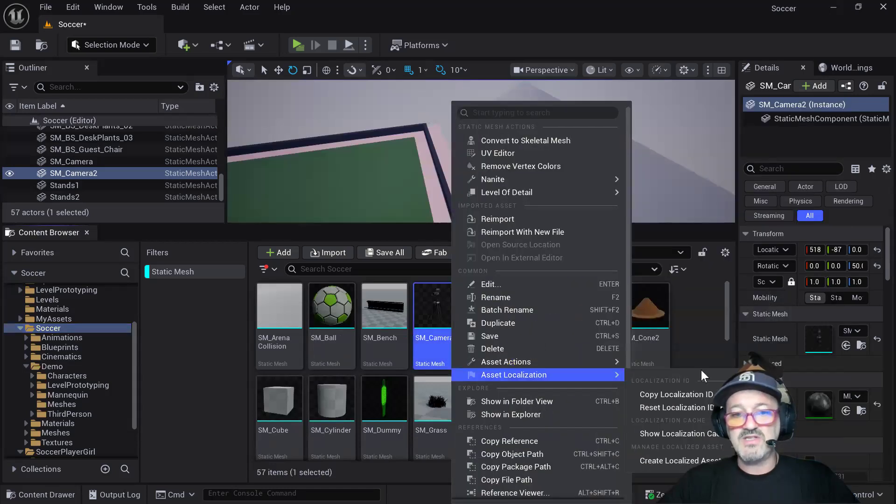
Place the SM_Modular__StatLine stand section at the edge of the pitch beside the plain sloped stand
scroll(363, 379, "down", 4)
scroll(365, 400, "down", 3)
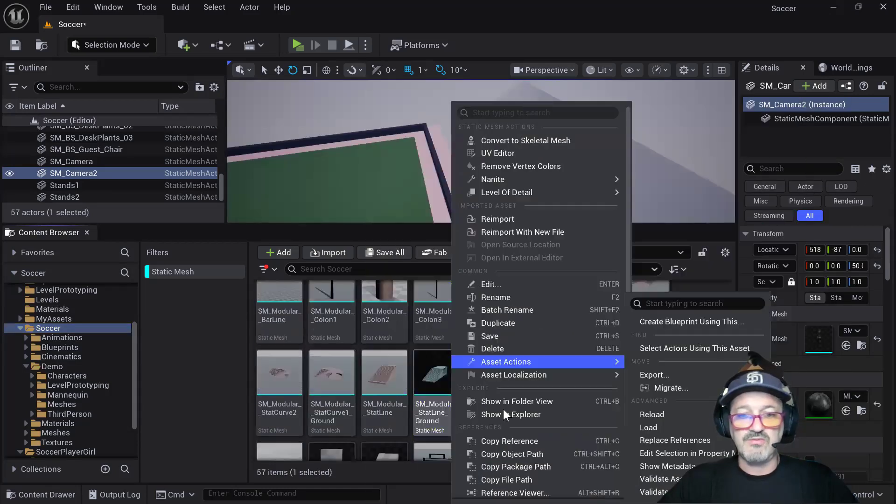
scroll(510, 413, "down", 1)
scroll(286, 386, "down", 2)
left_click_drag(381, 335, 347, 199)
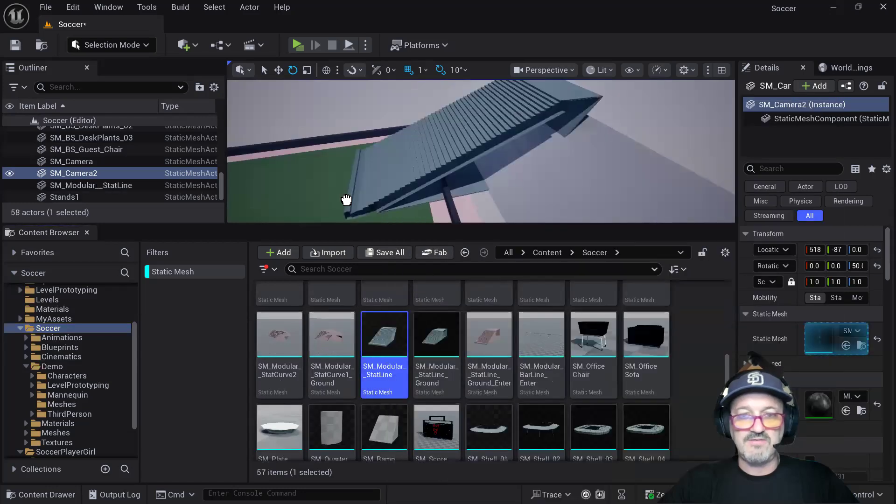
mouse_move(382, 192)
right_mouse_down()
mouse_move(405, 200)
mouse_move(379, 211)
mouse_move(431, 203)
mouse_move(366, 188)
right_mouse_up()
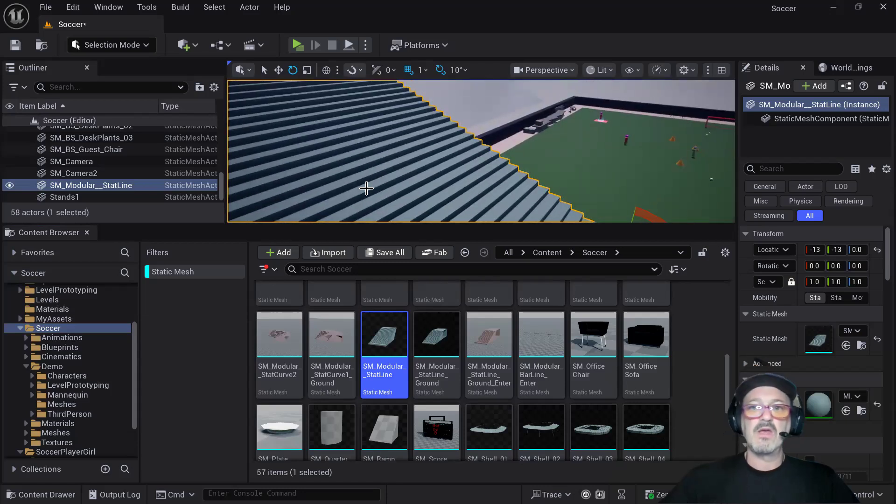